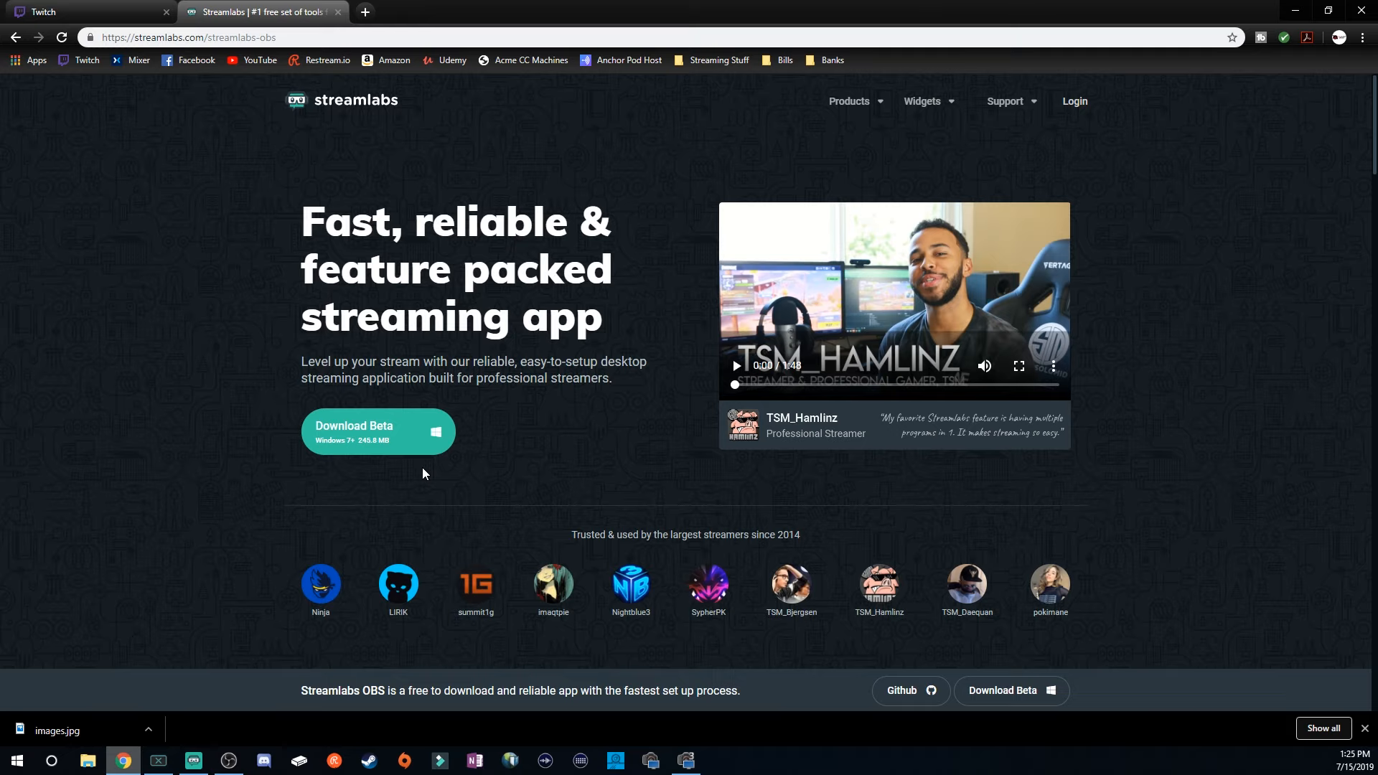
Switch to Streamlabs OBS and rename the default scene to Recording.
{"action": "left_click", "coordinate": [1298, 9]}
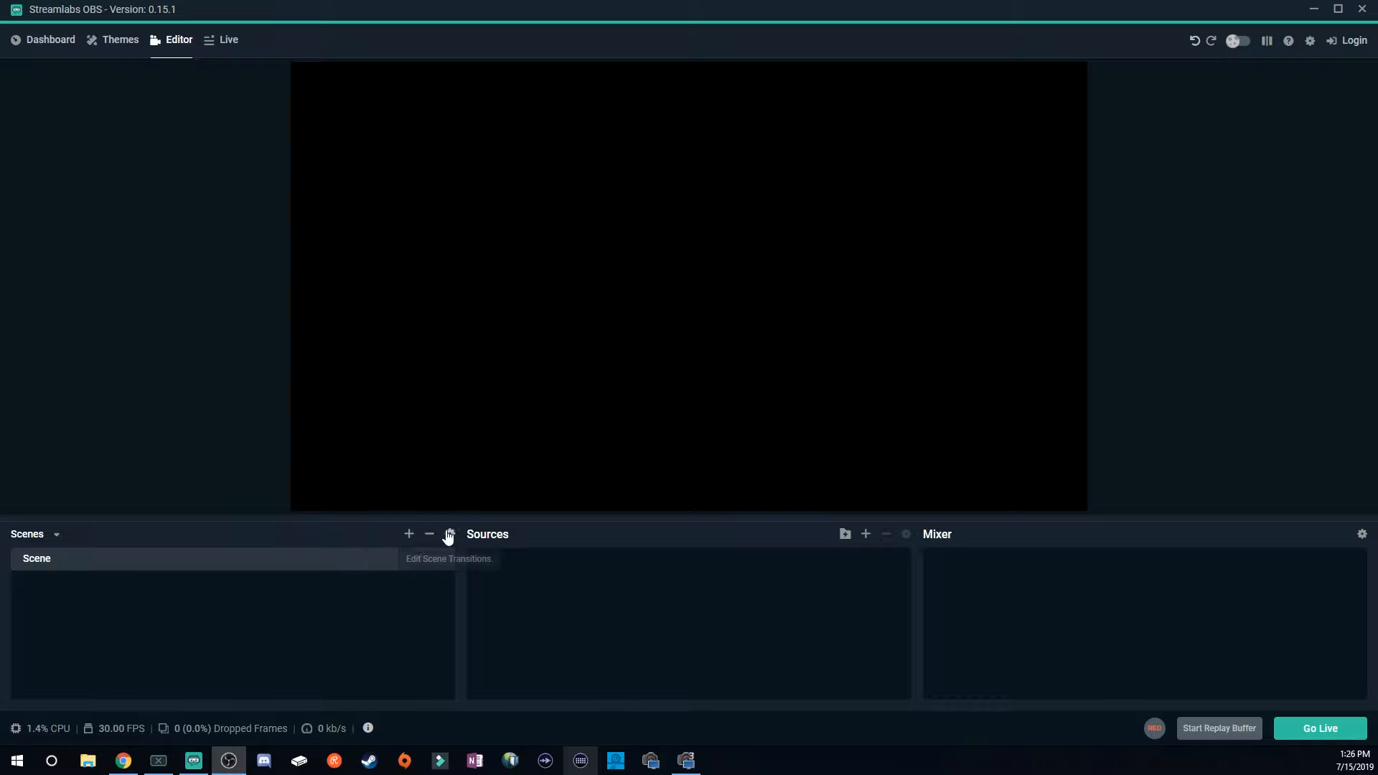
{"action": "right_click", "coordinate": [261, 561]}
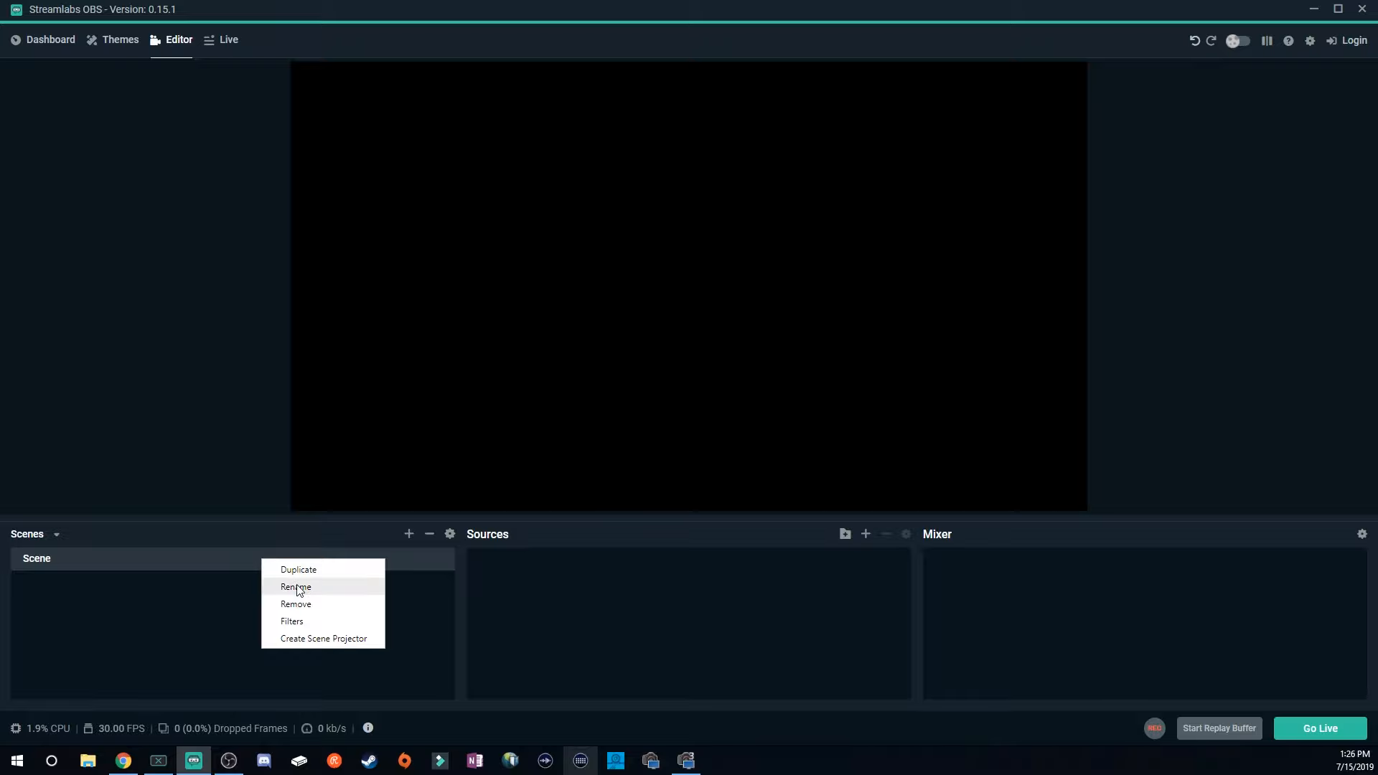
{"action": "left_click", "coordinate": [292, 587]}
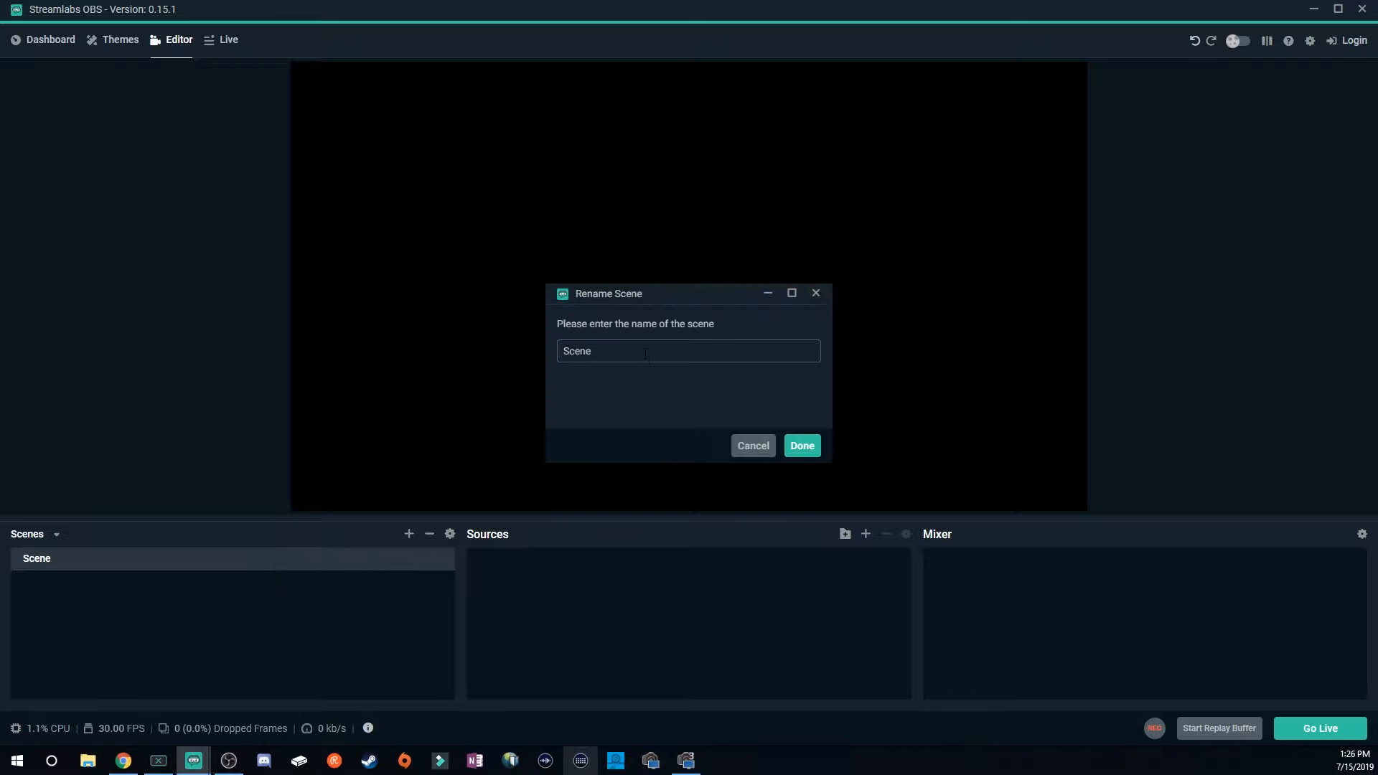
{"action": "type", "text": "Recording"}
{"action": "key", "text": "Return"}
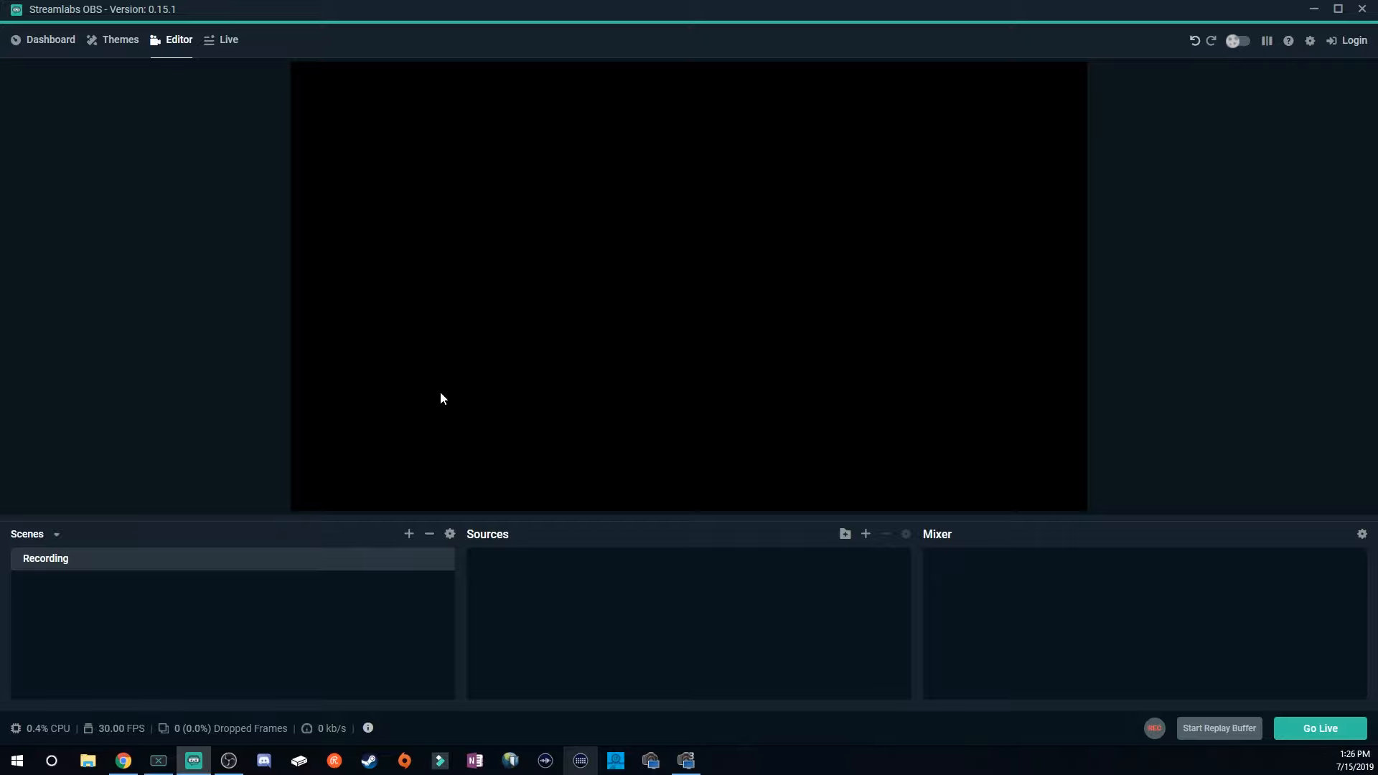
Add a new scene named Live Streaming.
{"action": "left_click", "coordinate": [409, 534]}
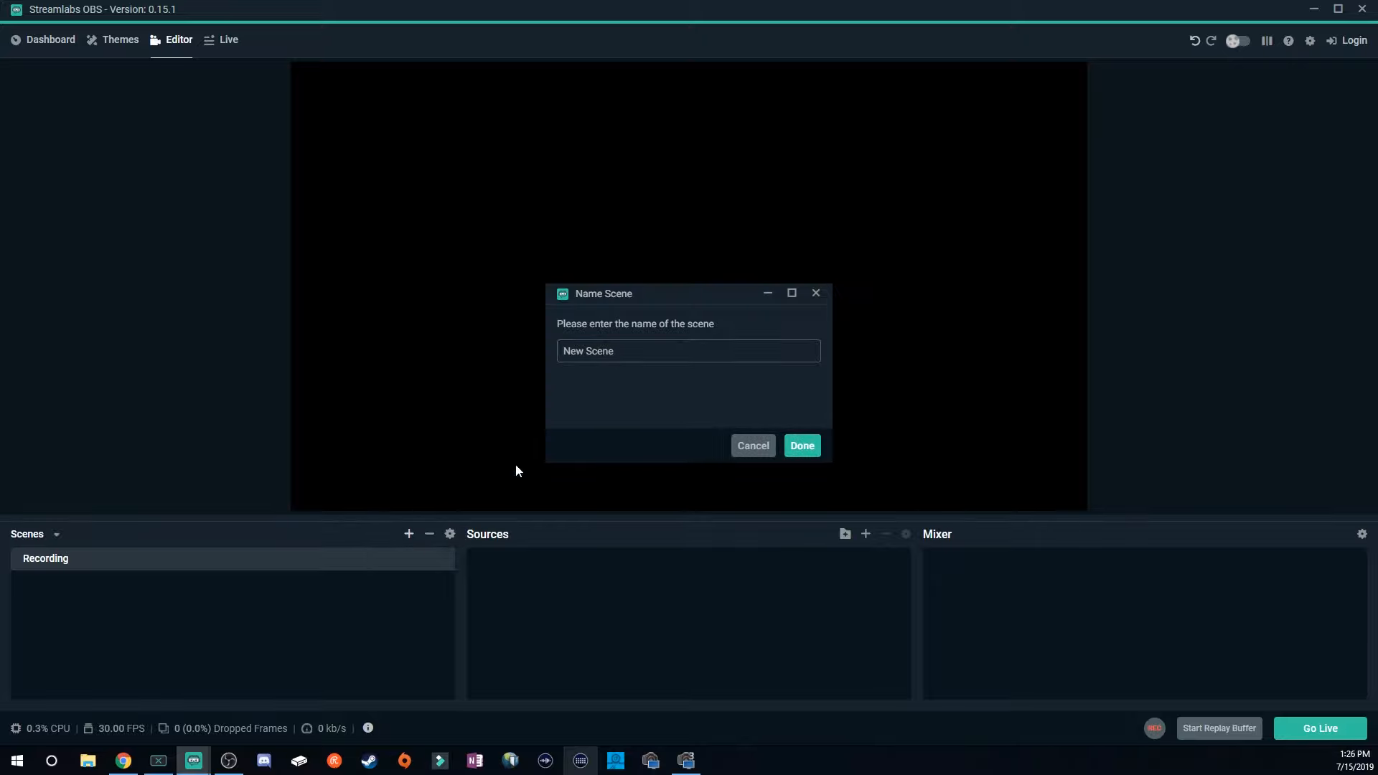
{"action": "type", "text": "Live Streaming"}
{"action": "key", "text": "Return"}
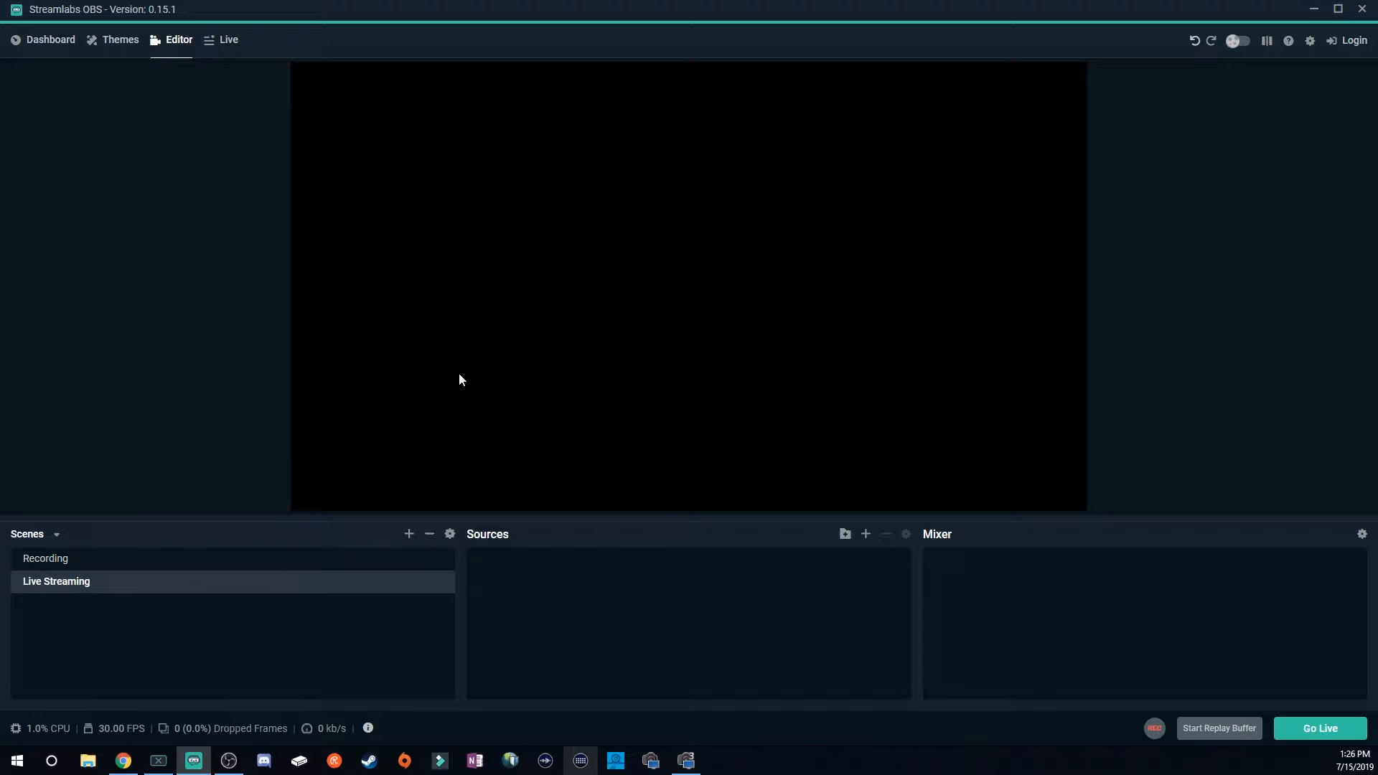
In the Live Streaming scene, add a Video Capture Device source named Elgato HD60s.
{"action": "left_click", "coordinate": [90, 561]}
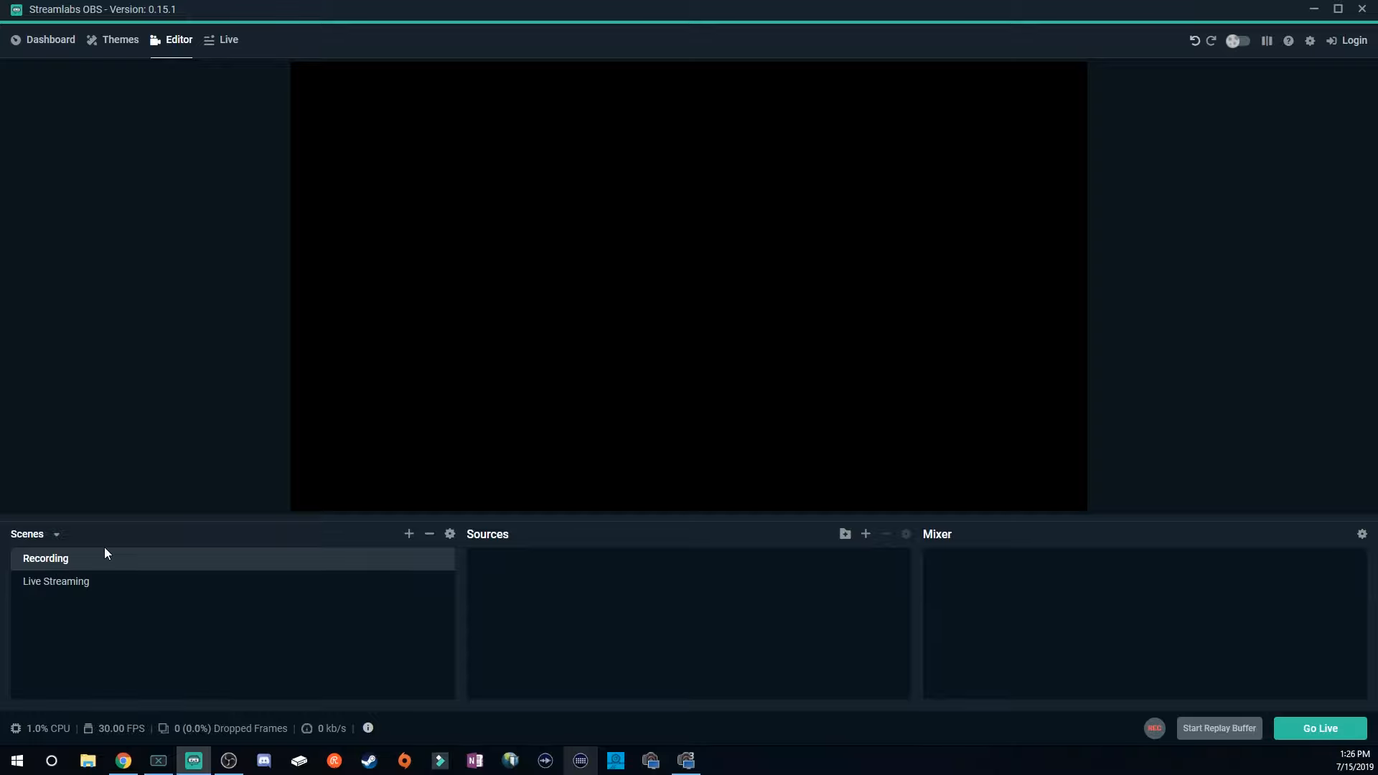
{"action": "left_click", "coordinate": [89, 587]}
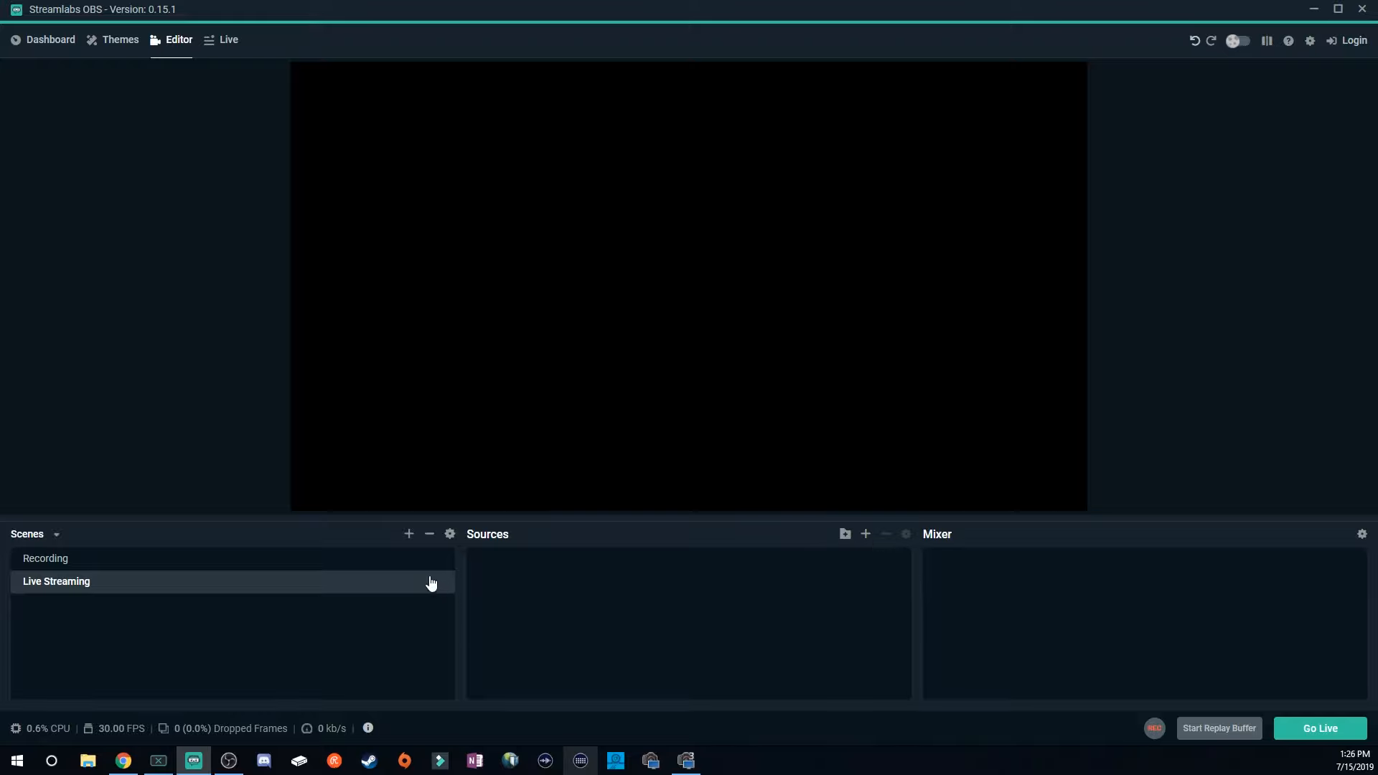
{"action": "left_click", "coordinate": [866, 534]}
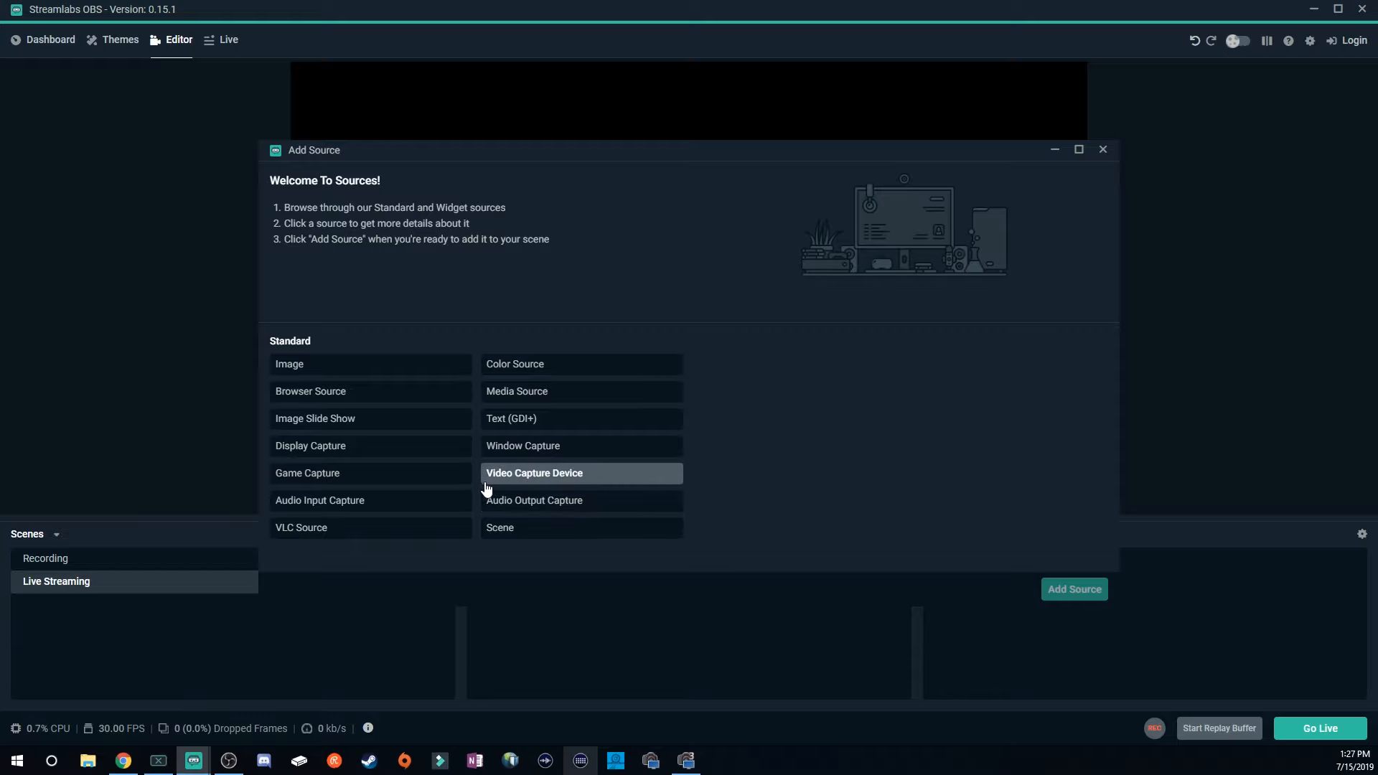
{"action": "left_click", "coordinate": [566, 479]}
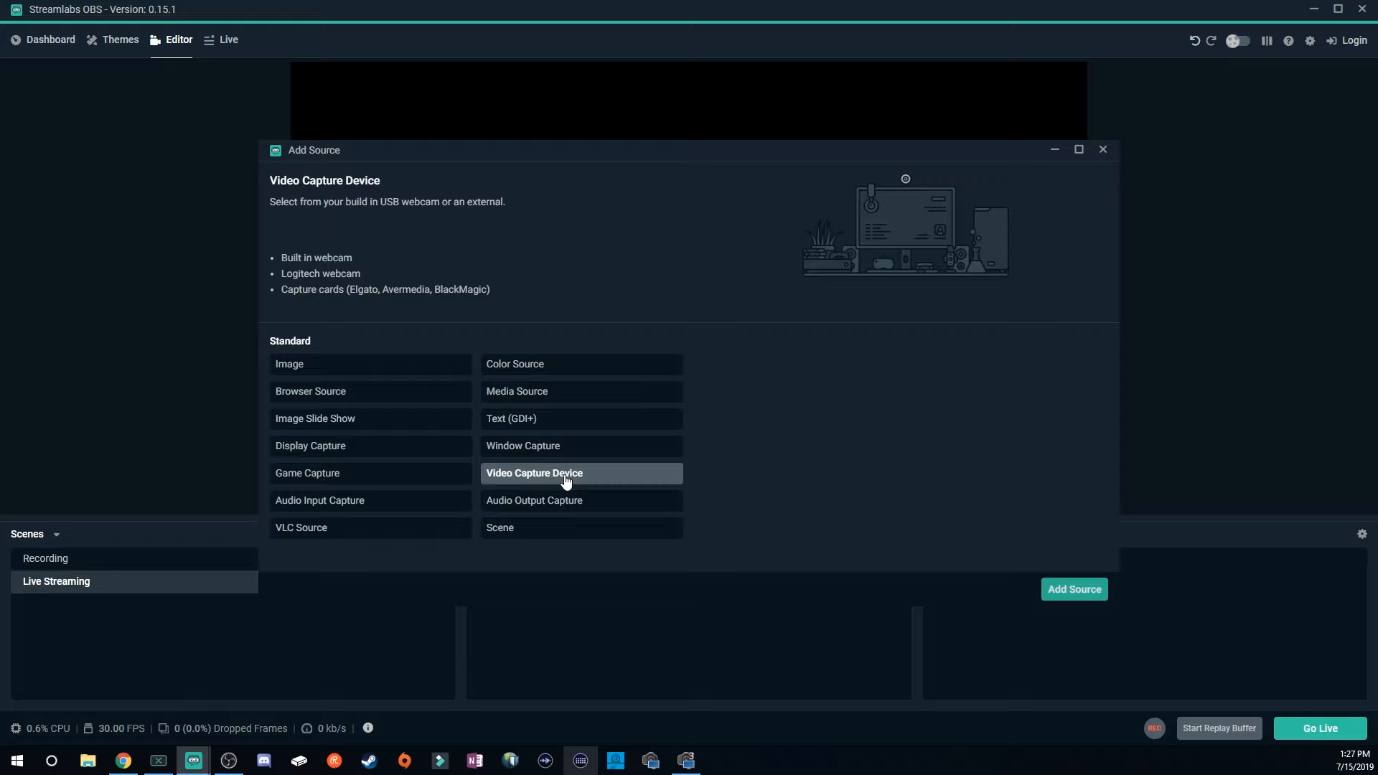
{"action": "left_click", "coordinate": [1074, 590]}
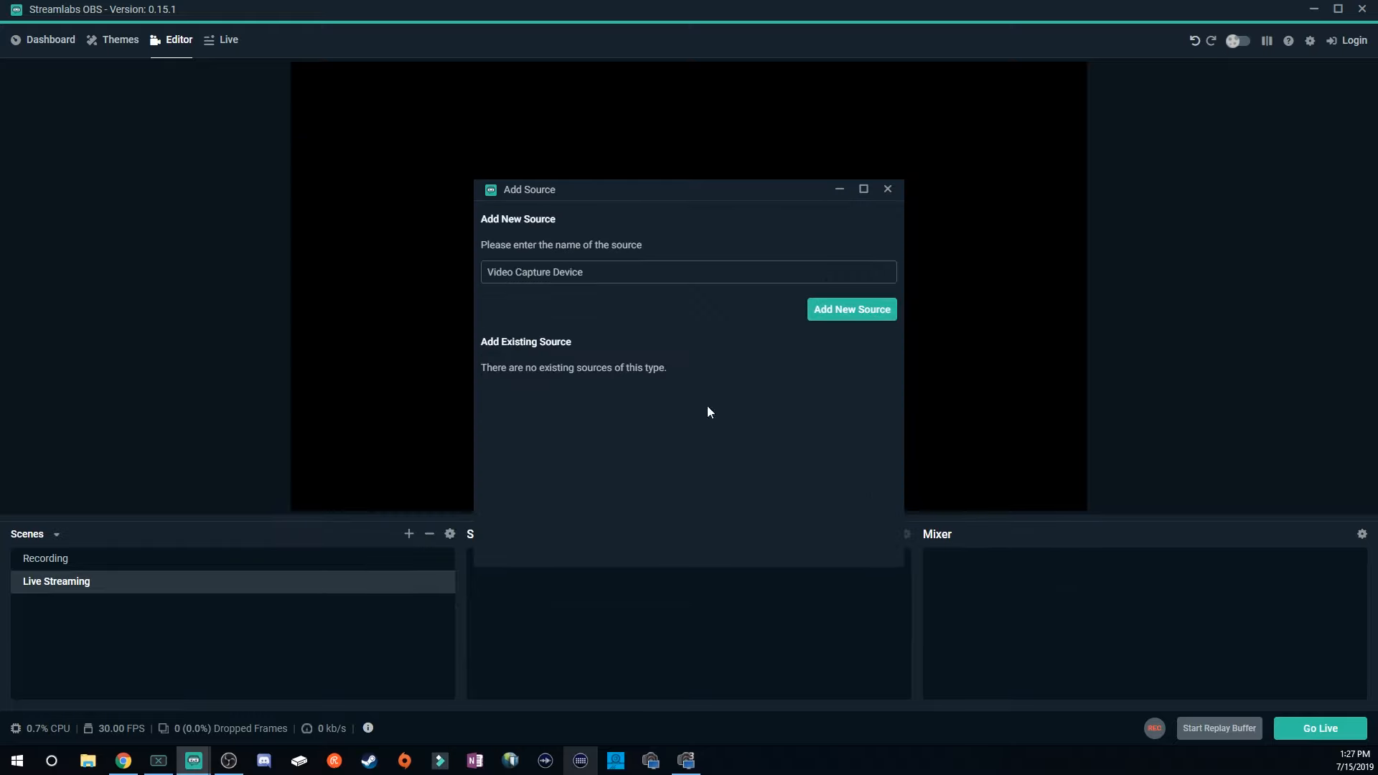
{"action": "left_click_drag", "start_coordinate": [619, 275], "coordinate": [534, 278]}
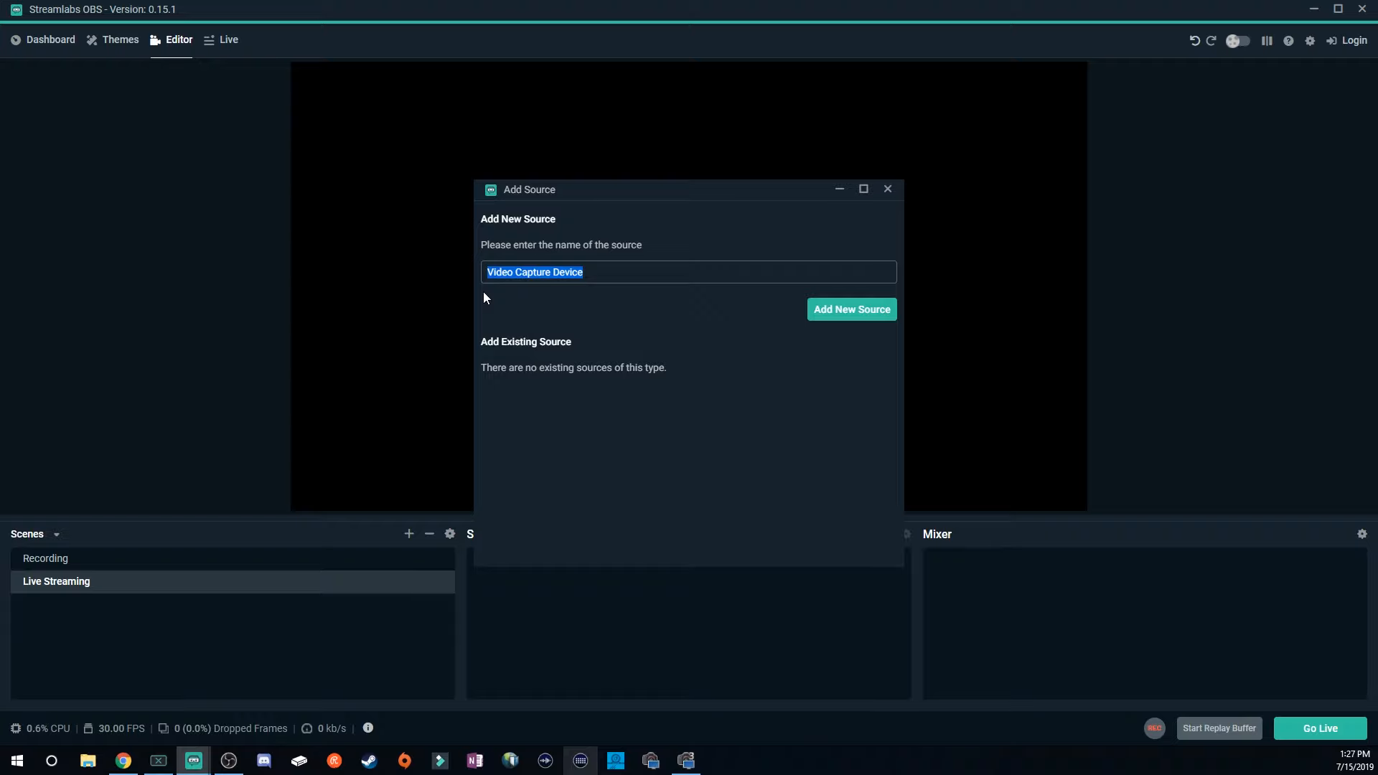
{"action": "type", "text": "ELgat"}
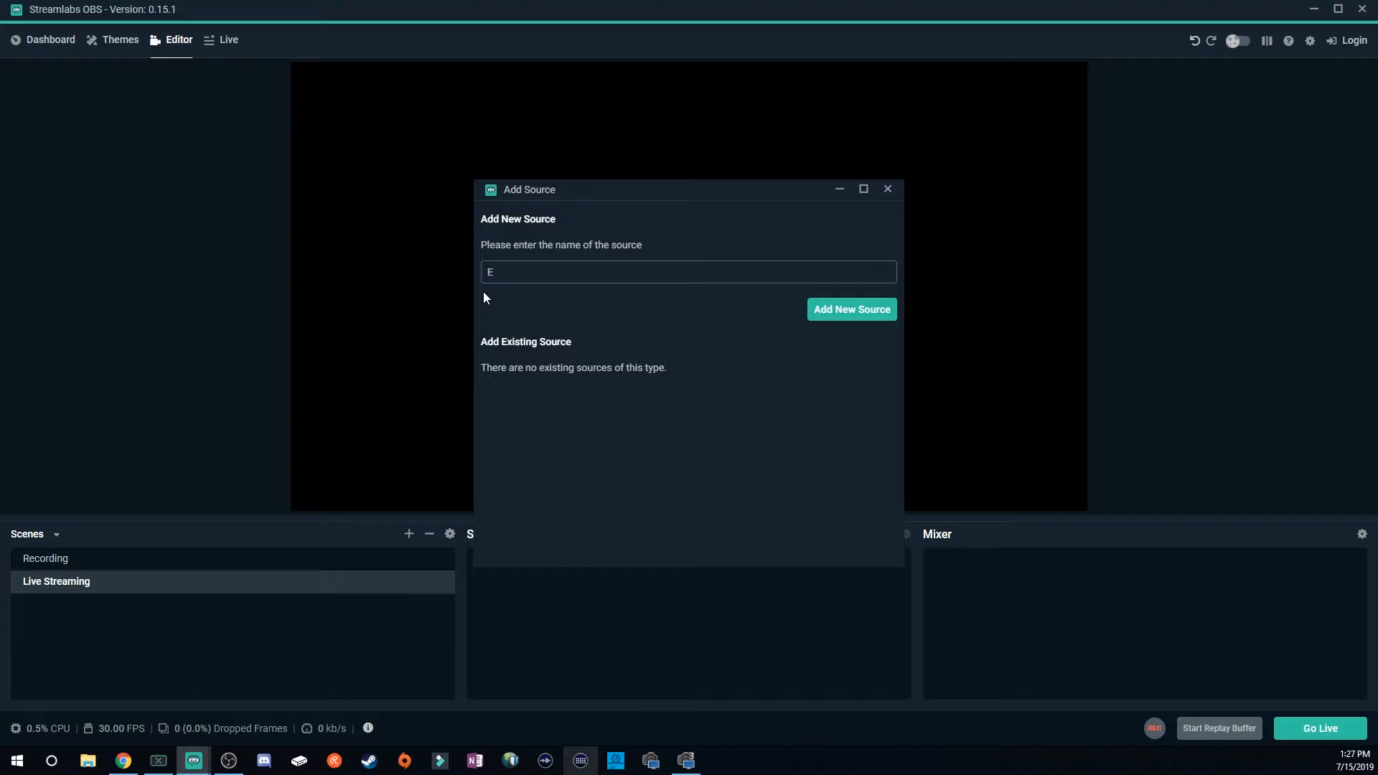
{"action": "type", "text": "o HD60s"}
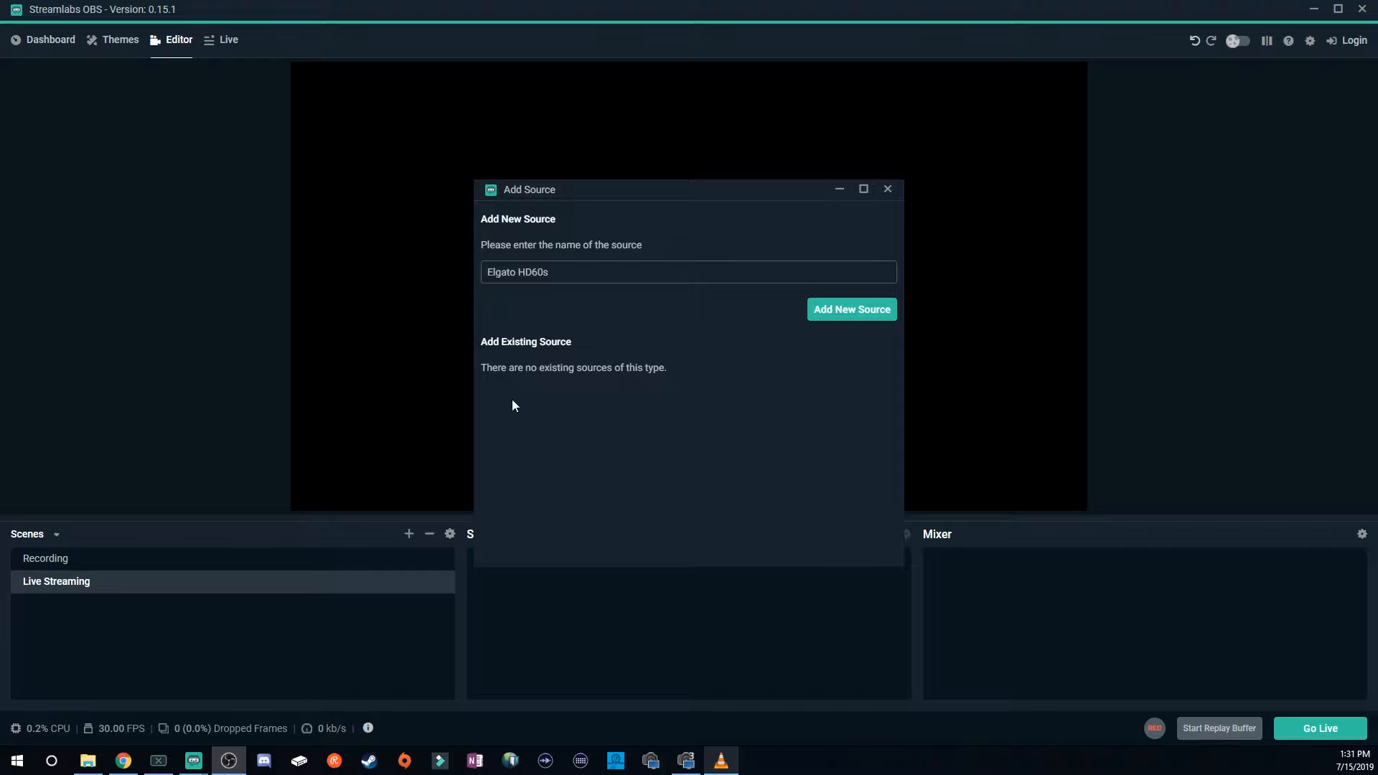
{"action": "left_click", "coordinate": [851, 315]}
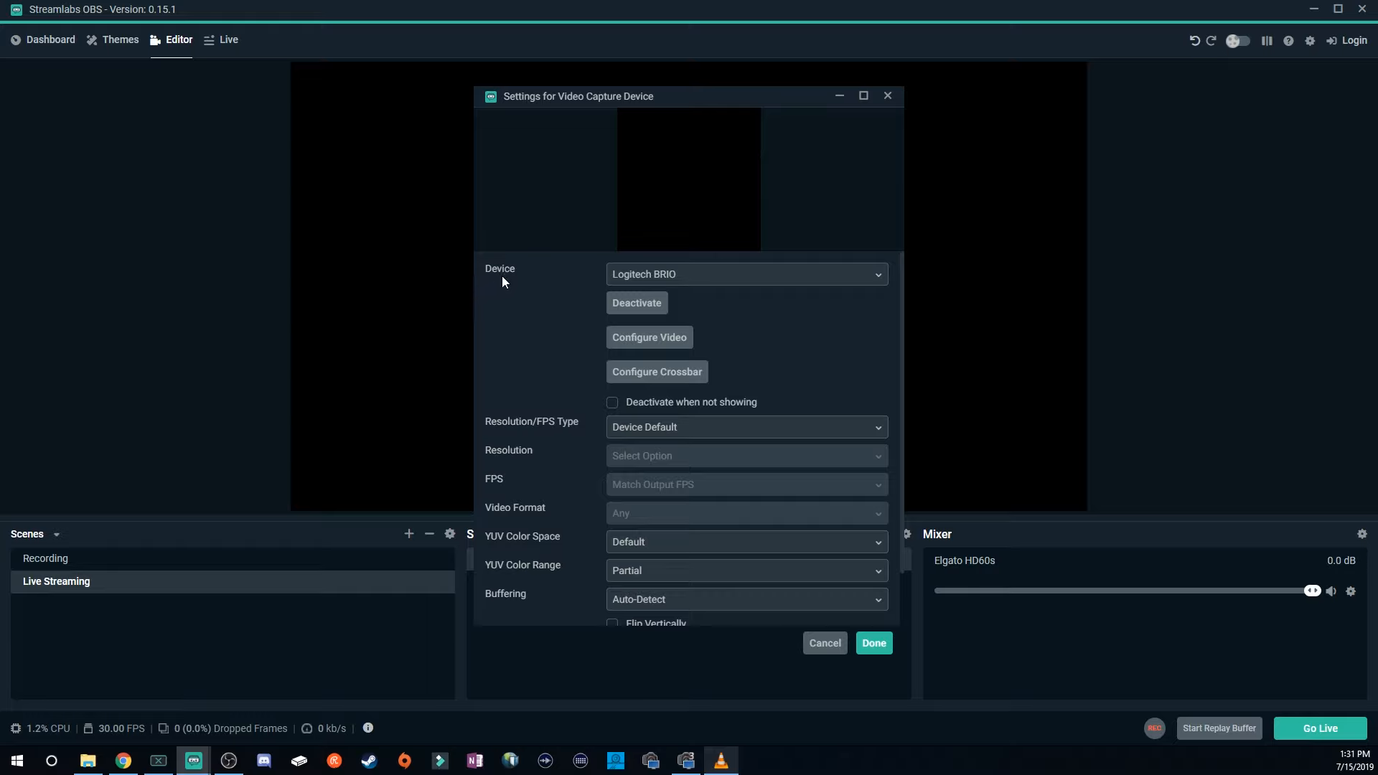
Set the source's device to Game Capture HD60 S (Video) (#01) and confirm the settings.
{"action": "left_click", "coordinate": [875, 282]}
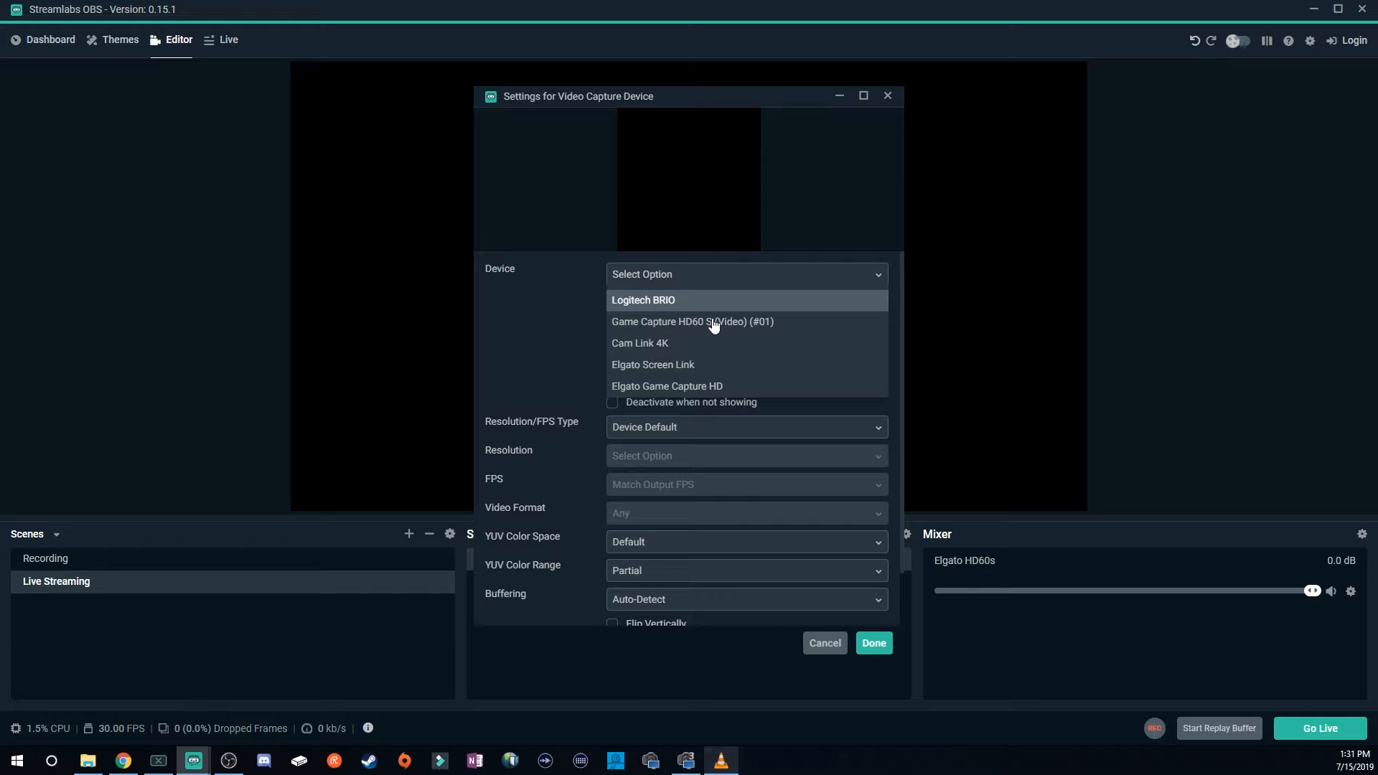
{"action": "left_click", "coordinate": [745, 323]}
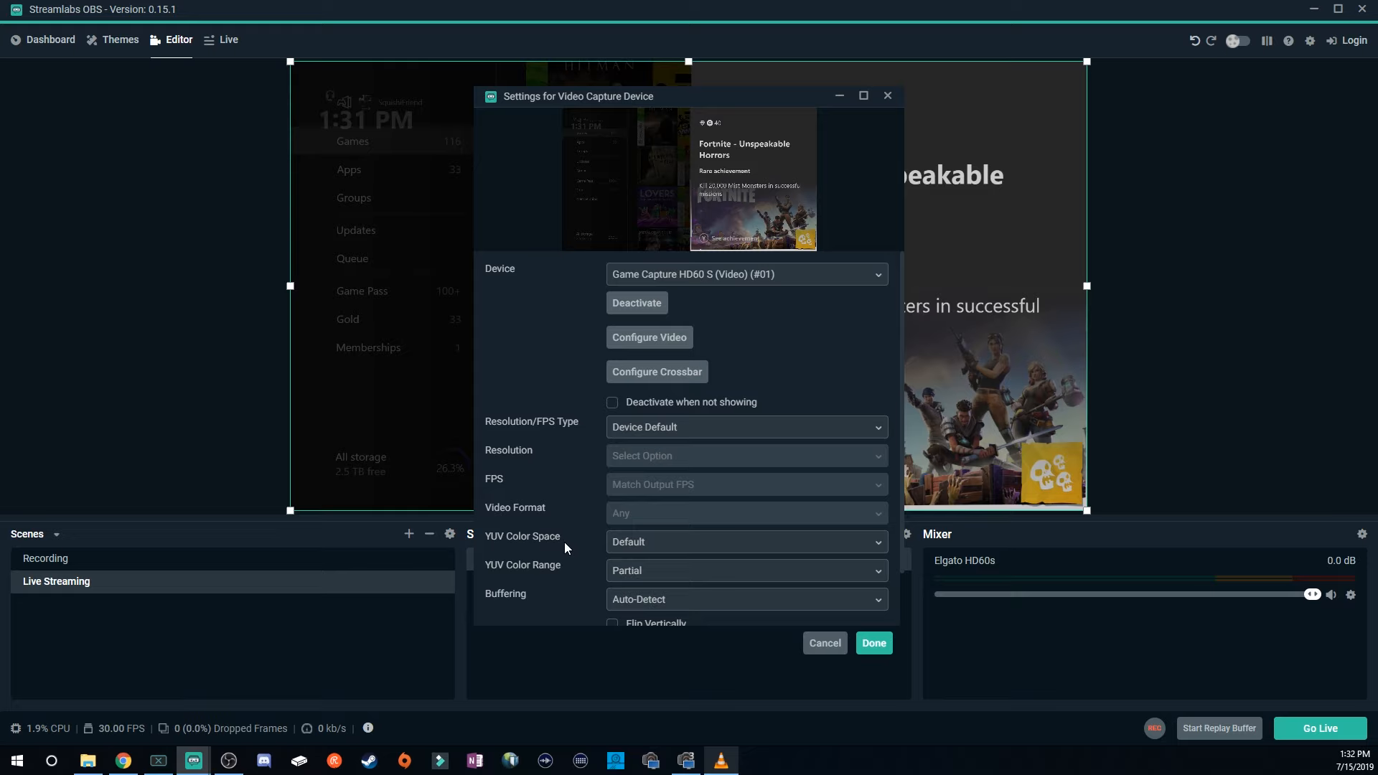
{"action": "scroll", "coordinate": [564, 542], "scroll_direction": "down", "scroll_amount": 1}
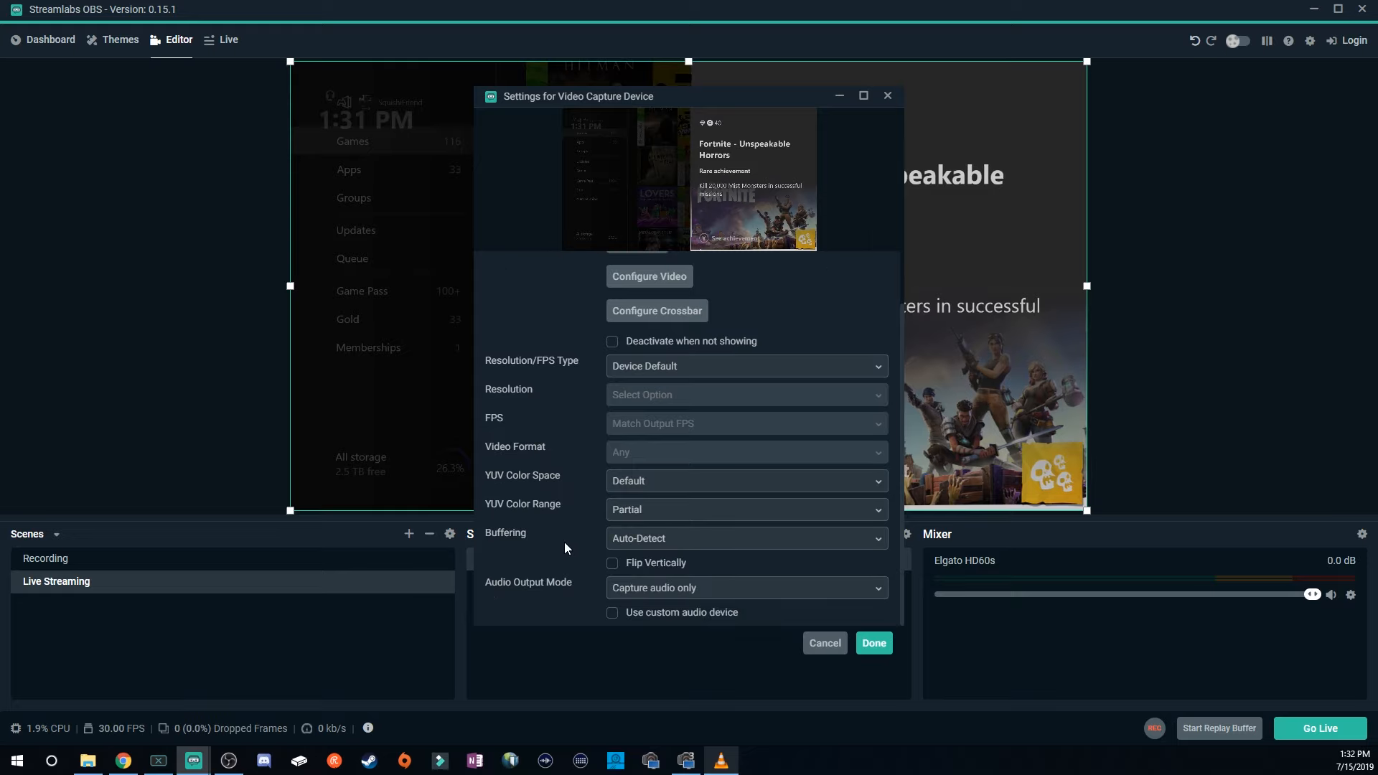
{"action": "left_click", "coordinate": [874, 644]}
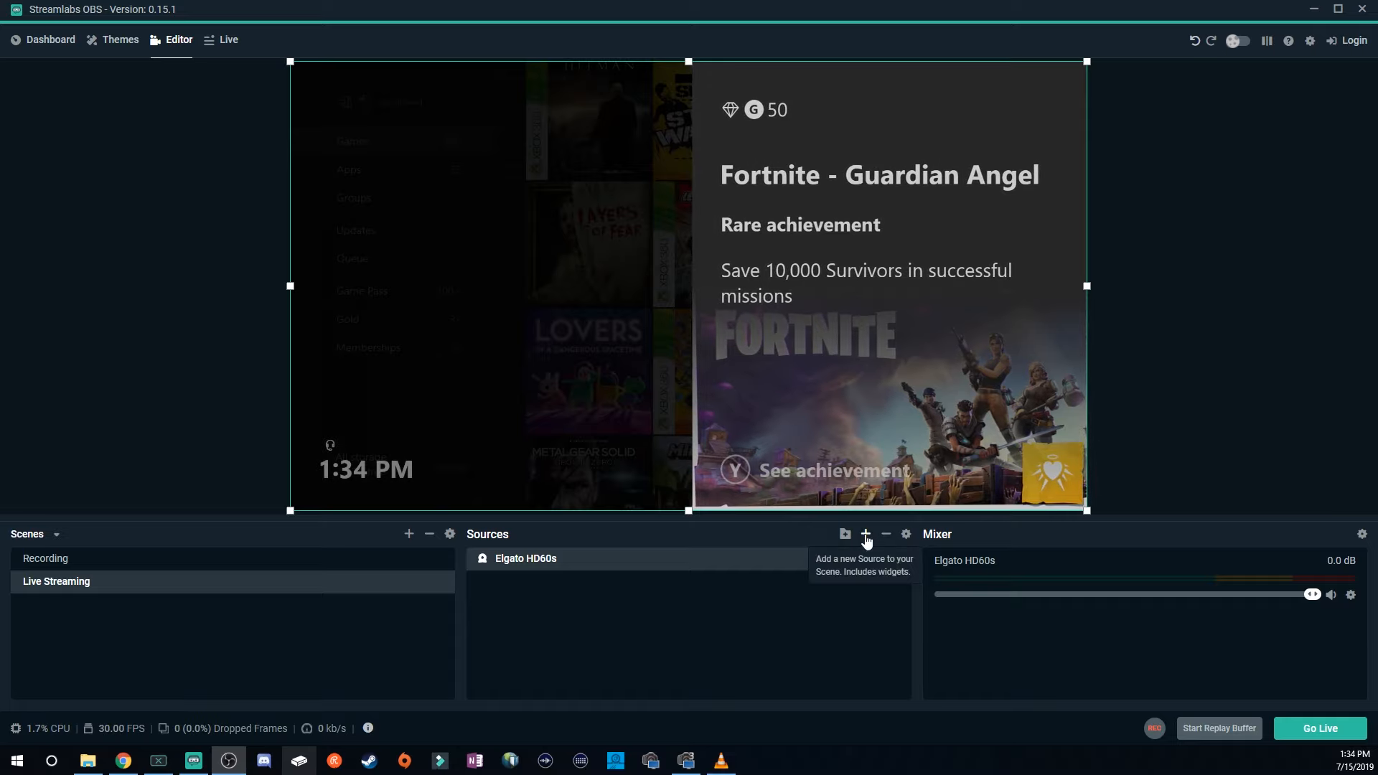
Add an Audio Input Capture source named AT2020 w/ GoXLR to the Live Streaming scene.
{"action": "left_click", "coordinate": [866, 535]}
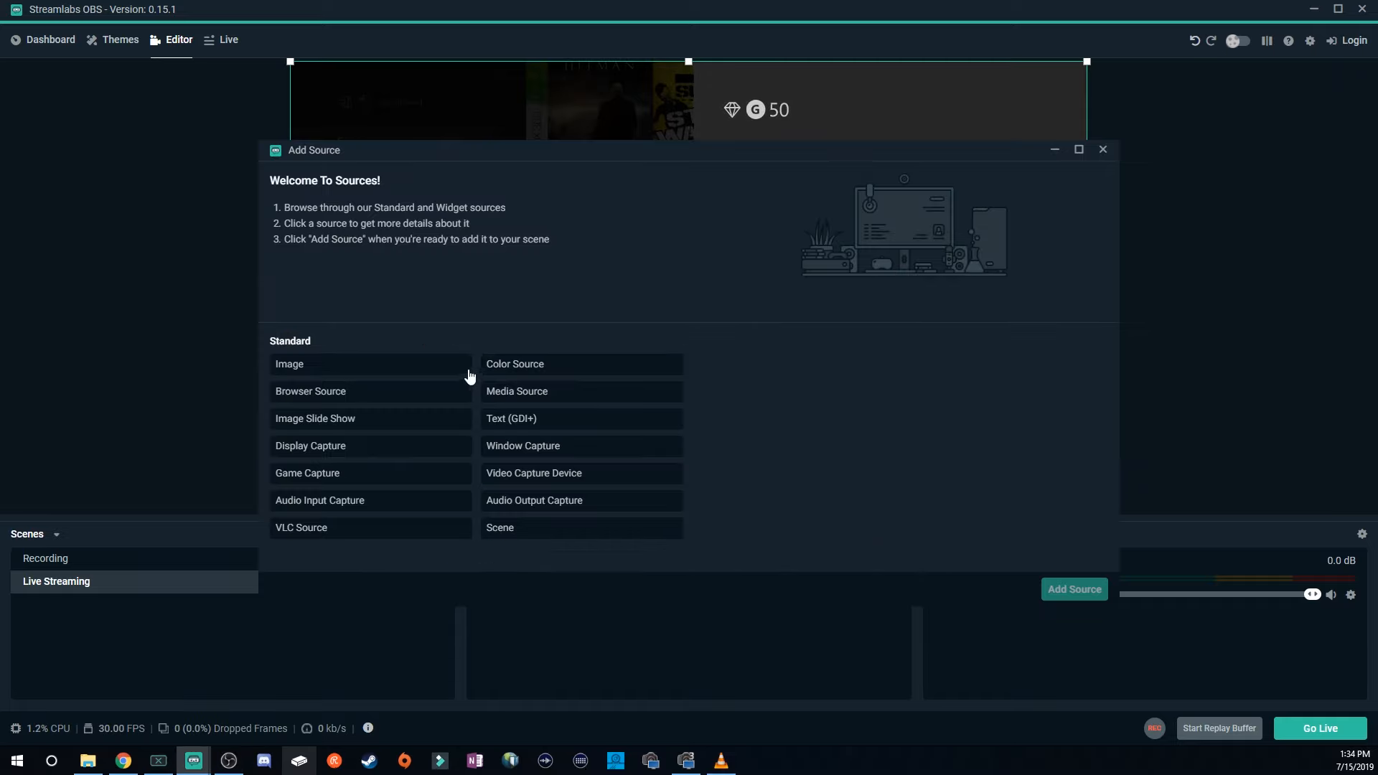
{"action": "left_click", "coordinate": [310, 508]}
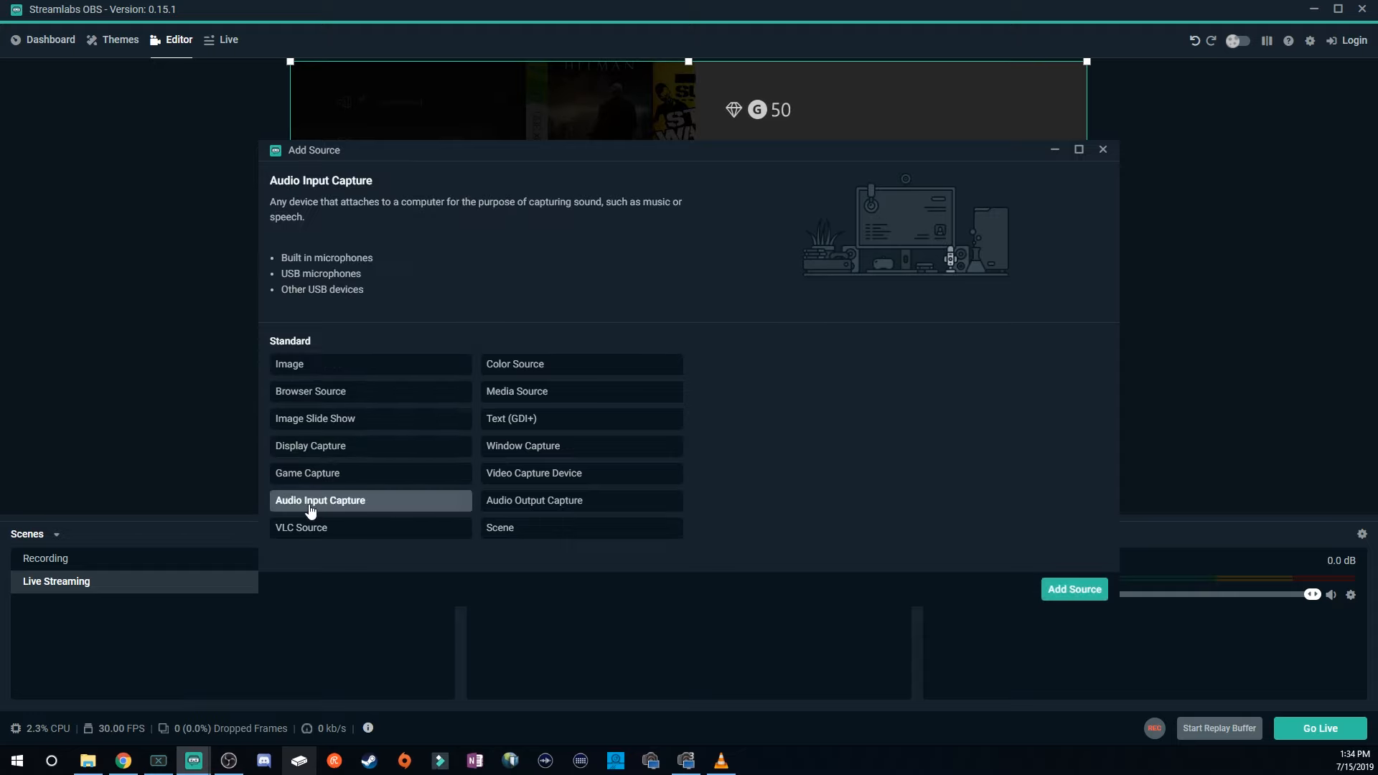
{"action": "left_click", "coordinate": [1076, 590]}
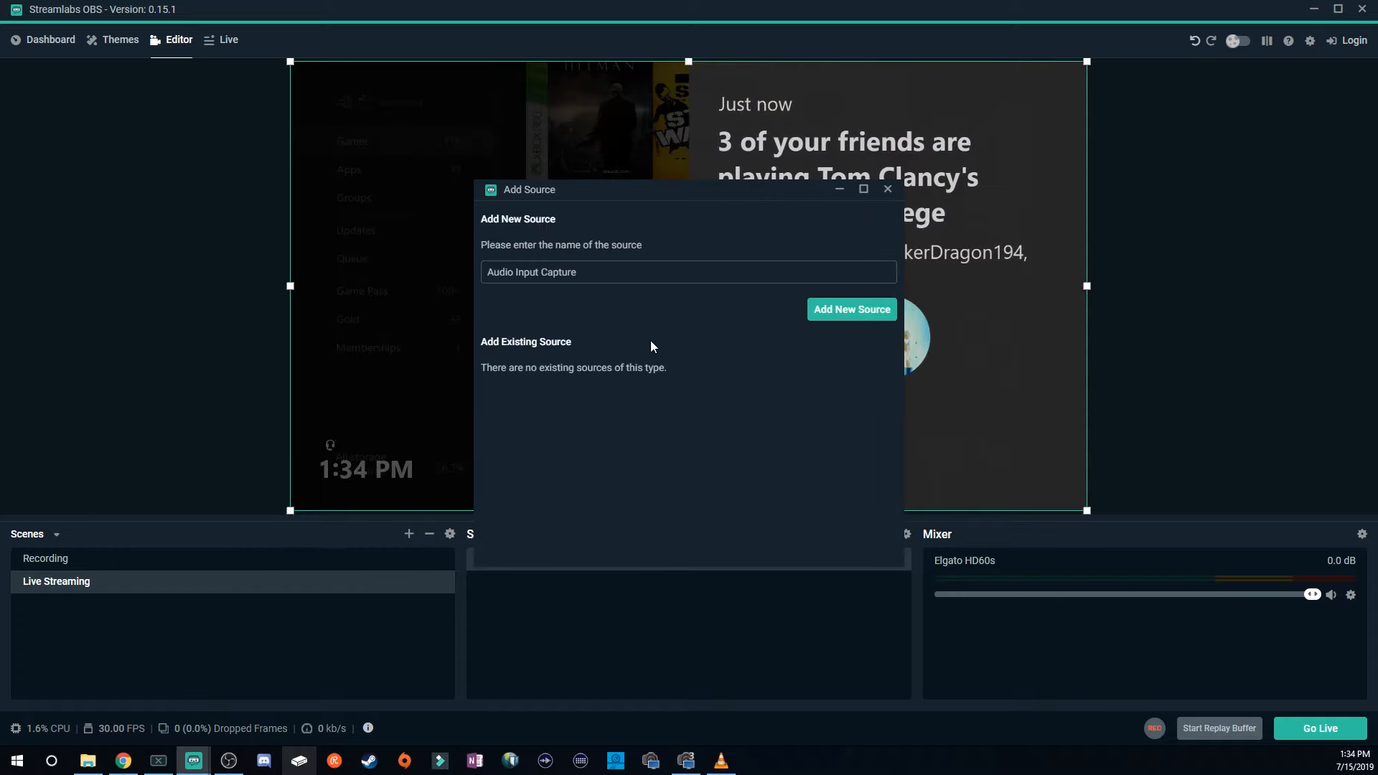
{"action": "triple_click", "coordinate": [603, 278]}
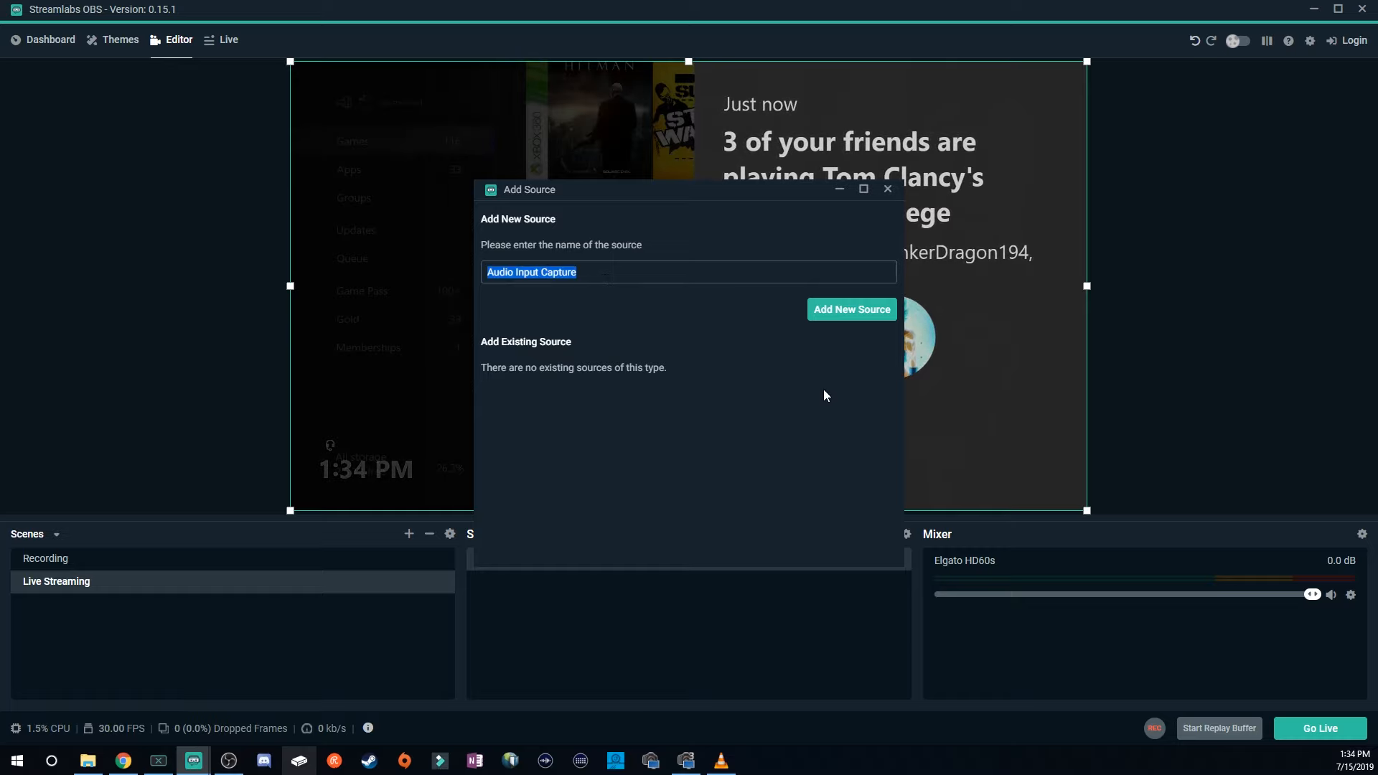
{"action": "type", "text": "AT"}
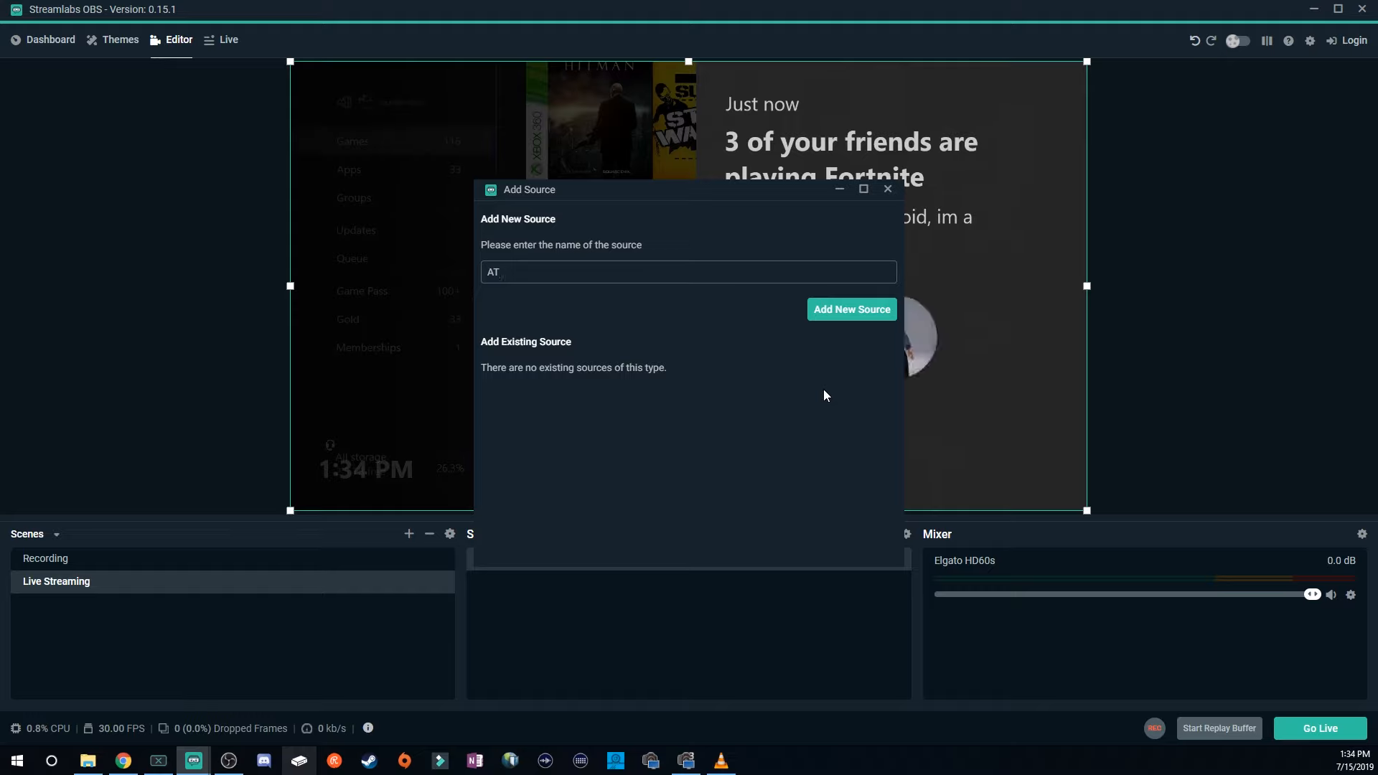
{"action": "type", "text": "2020"}
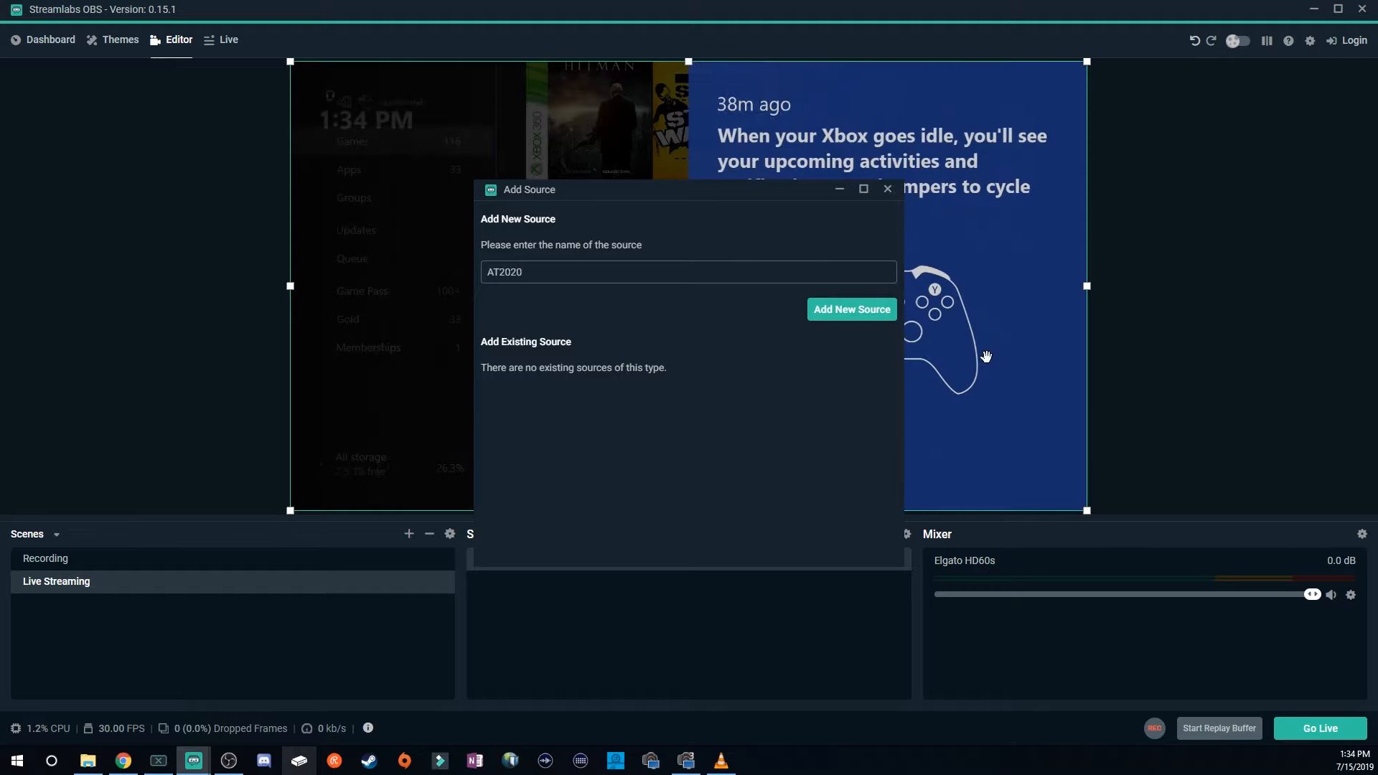
{"action": "type", "text": " w/ GoXLR"}
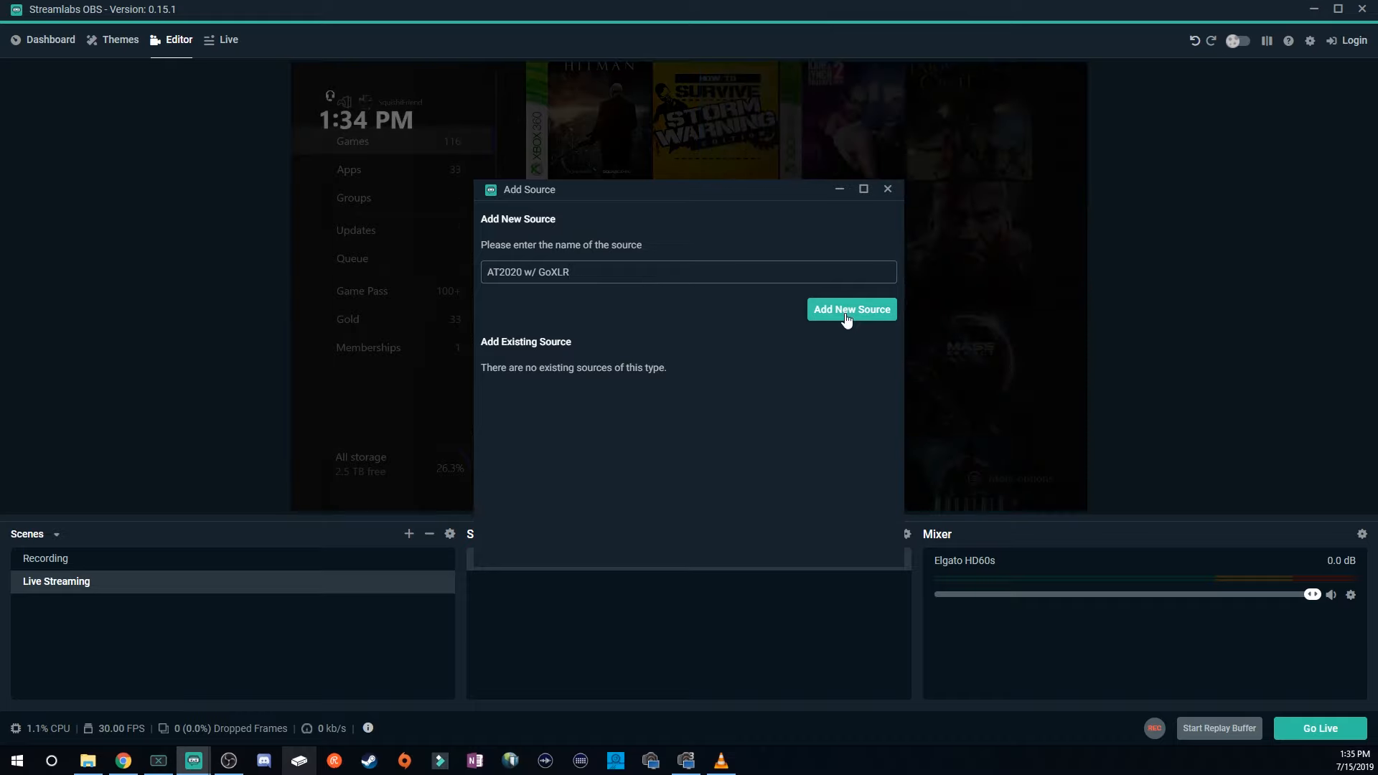
{"action": "left_click", "coordinate": [847, 316]}
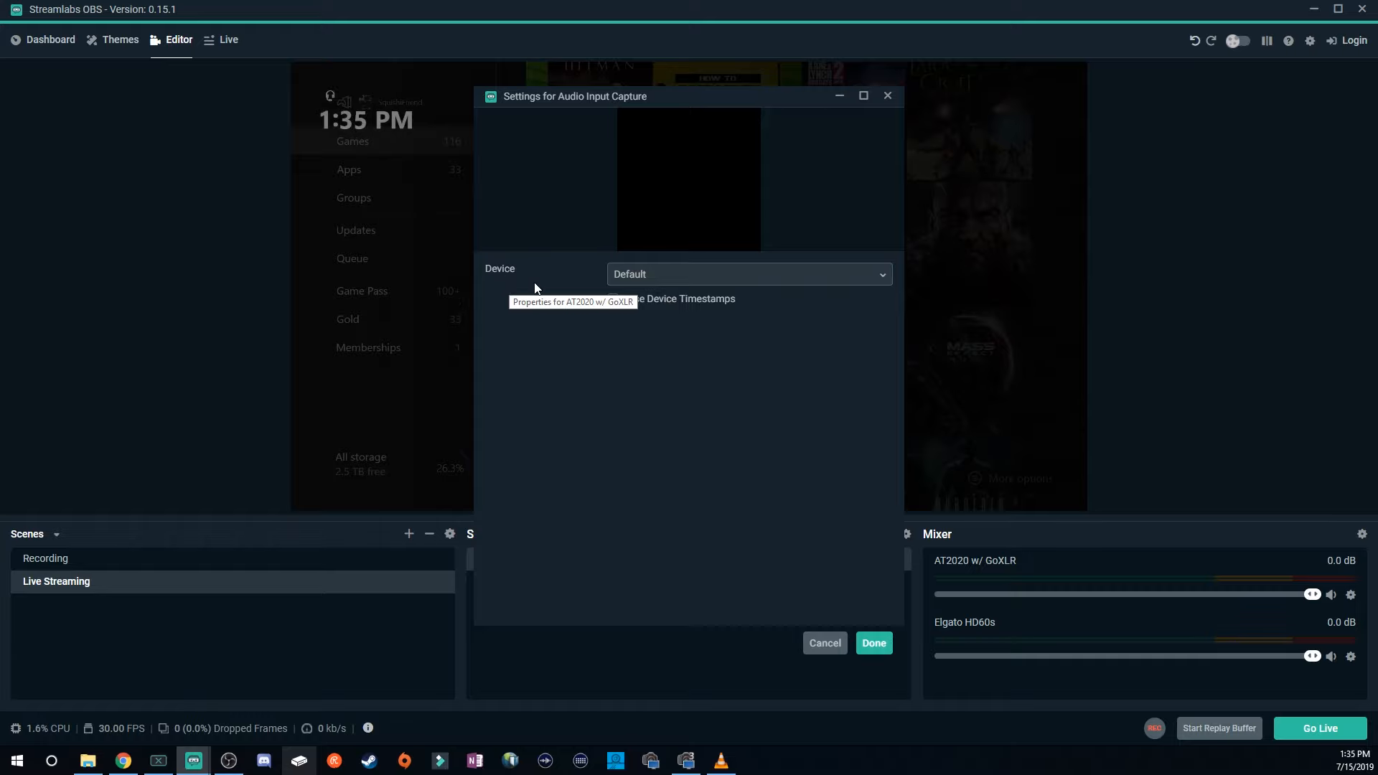
Set the audio source's device to Broadcast Stream Mix (2- TC-Helicon GoXLR) and confirm the settings.
{"action": "left_click", "coordinate": [885, 279]}
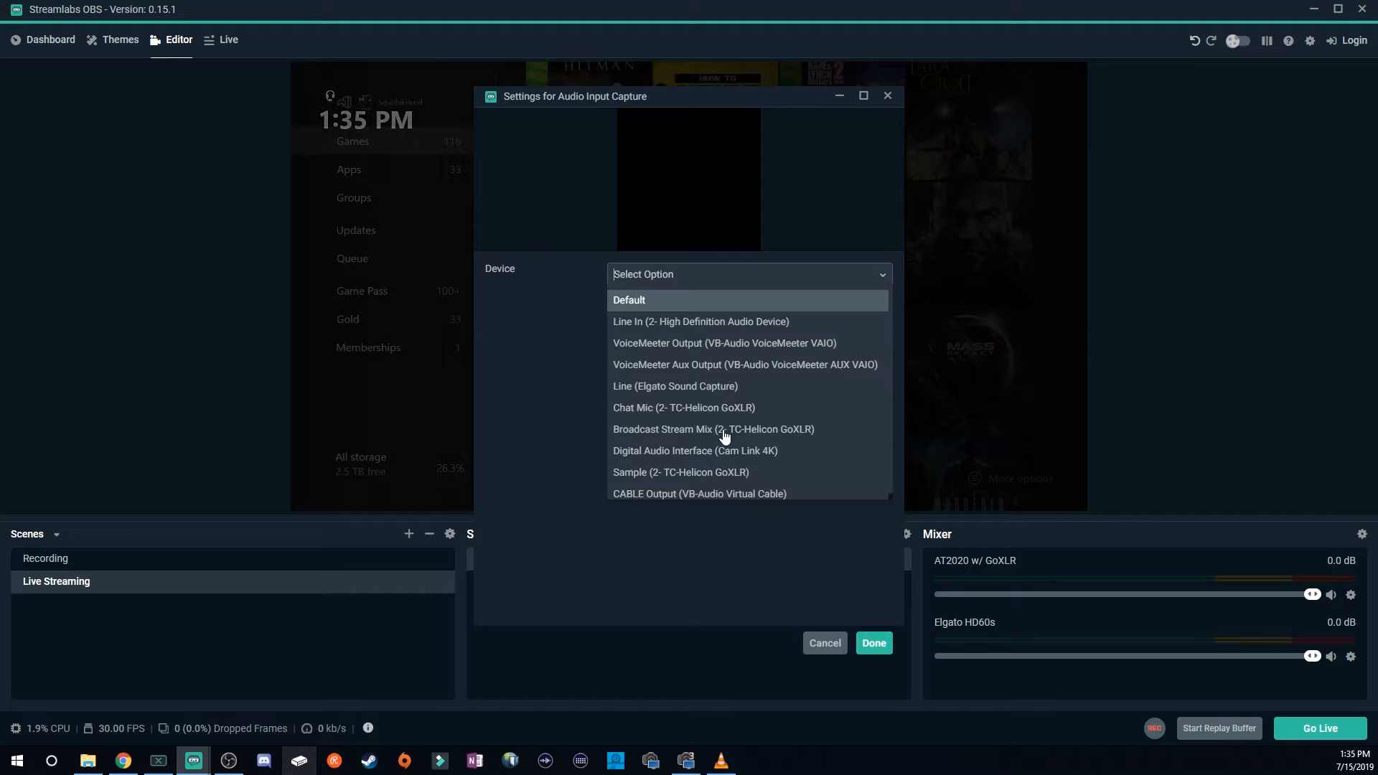
{"action": "scroll", "coordinate": [723, 433], "scroll_direction": "down", "scroll_amount": 1}
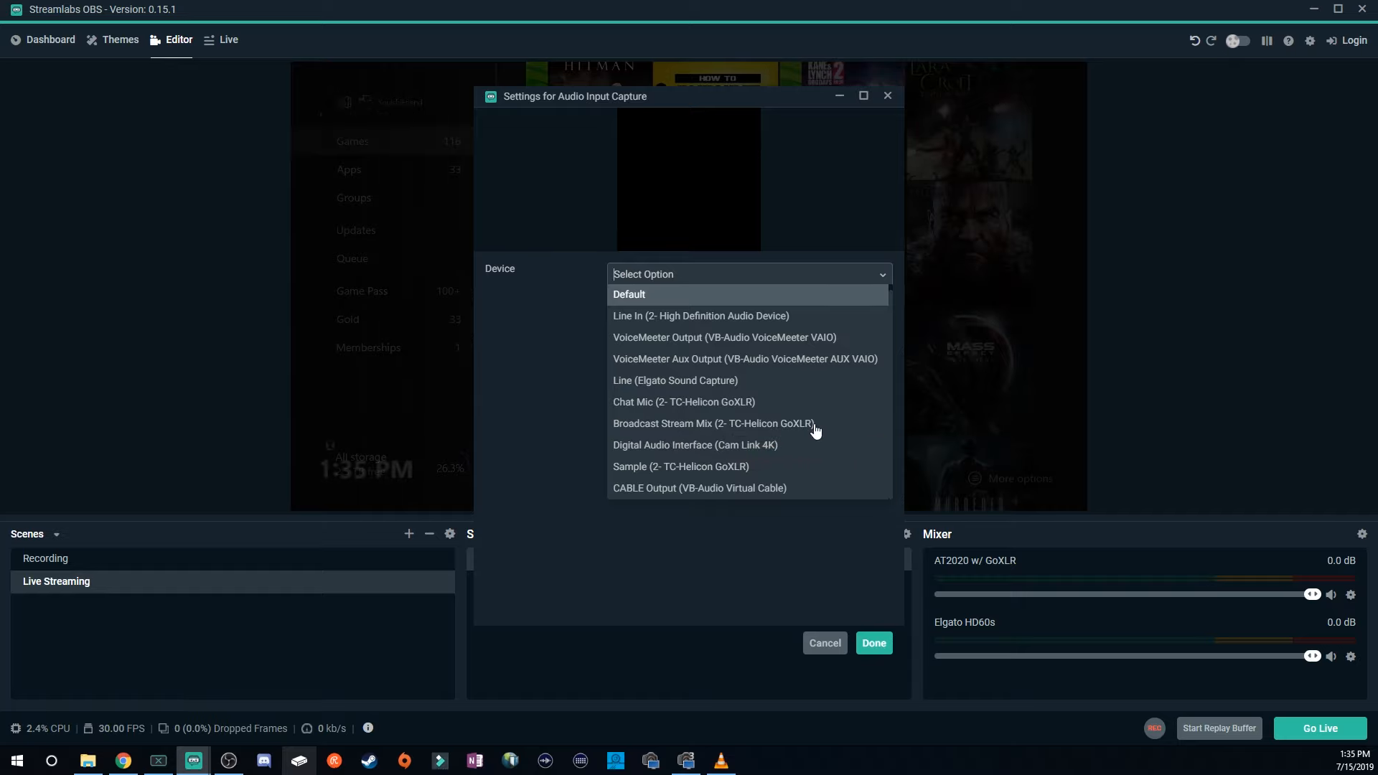
{"action": "left_click", "coordinate": [813, 425]}
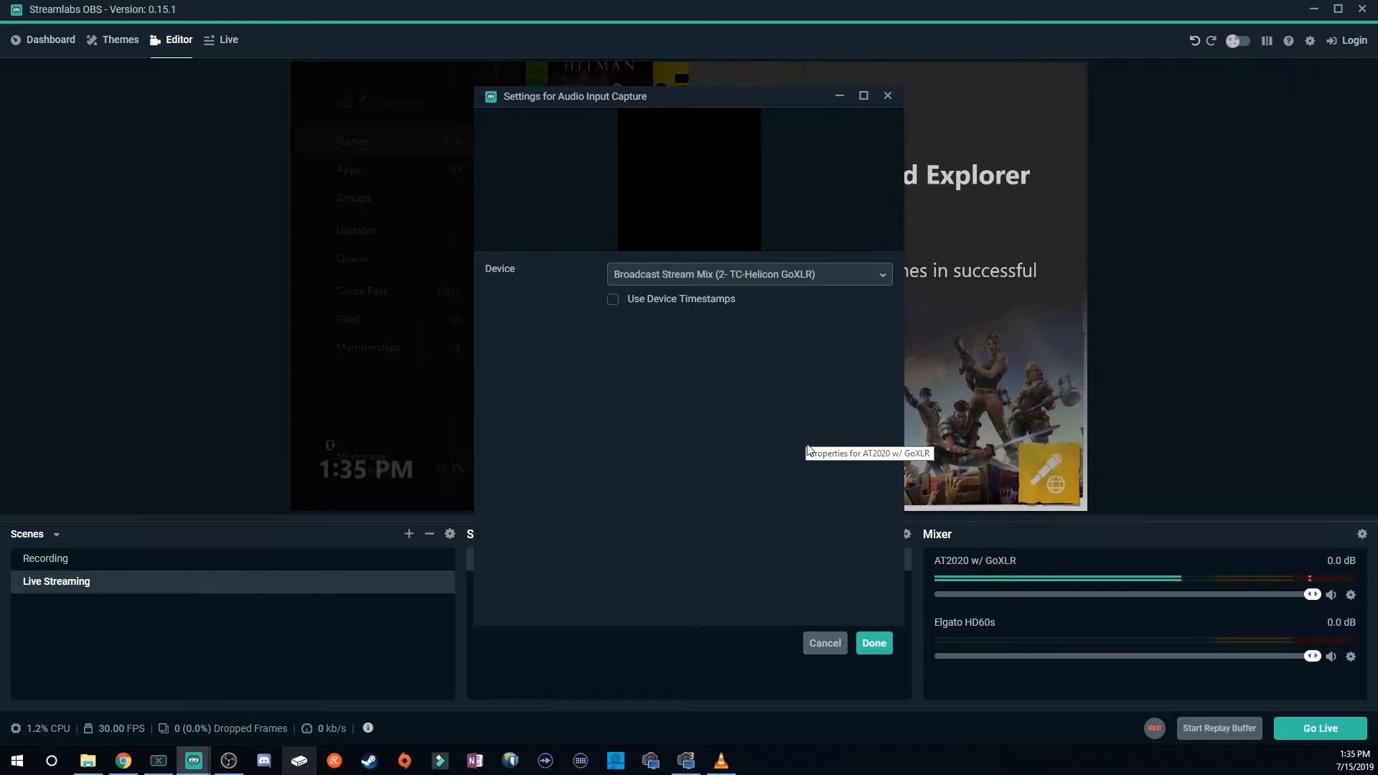
{"action": "left_click", "coordinate": [877, 646]}
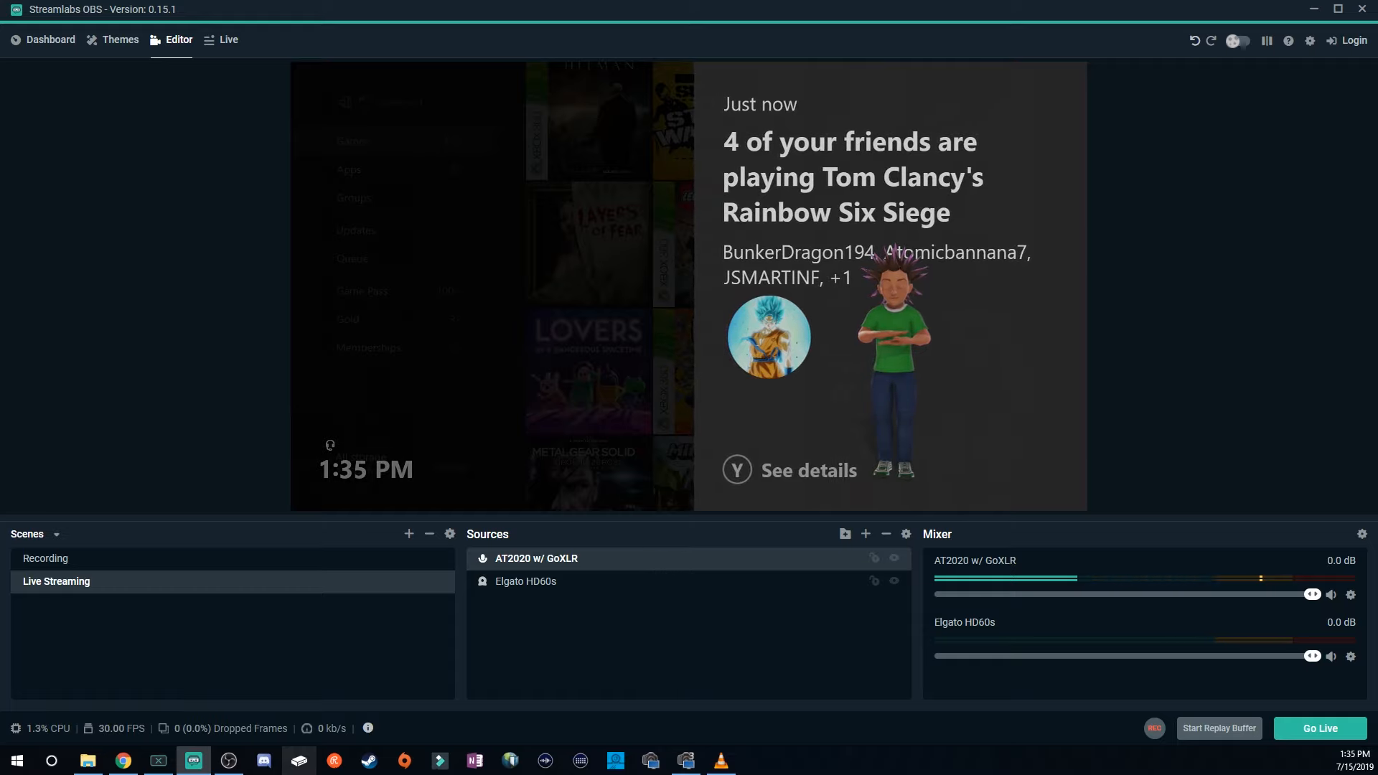
Add the existing Elgato HD60s video capture source to the Recording scene.
{"action": "left_click", "coordinate": [56, 567]}
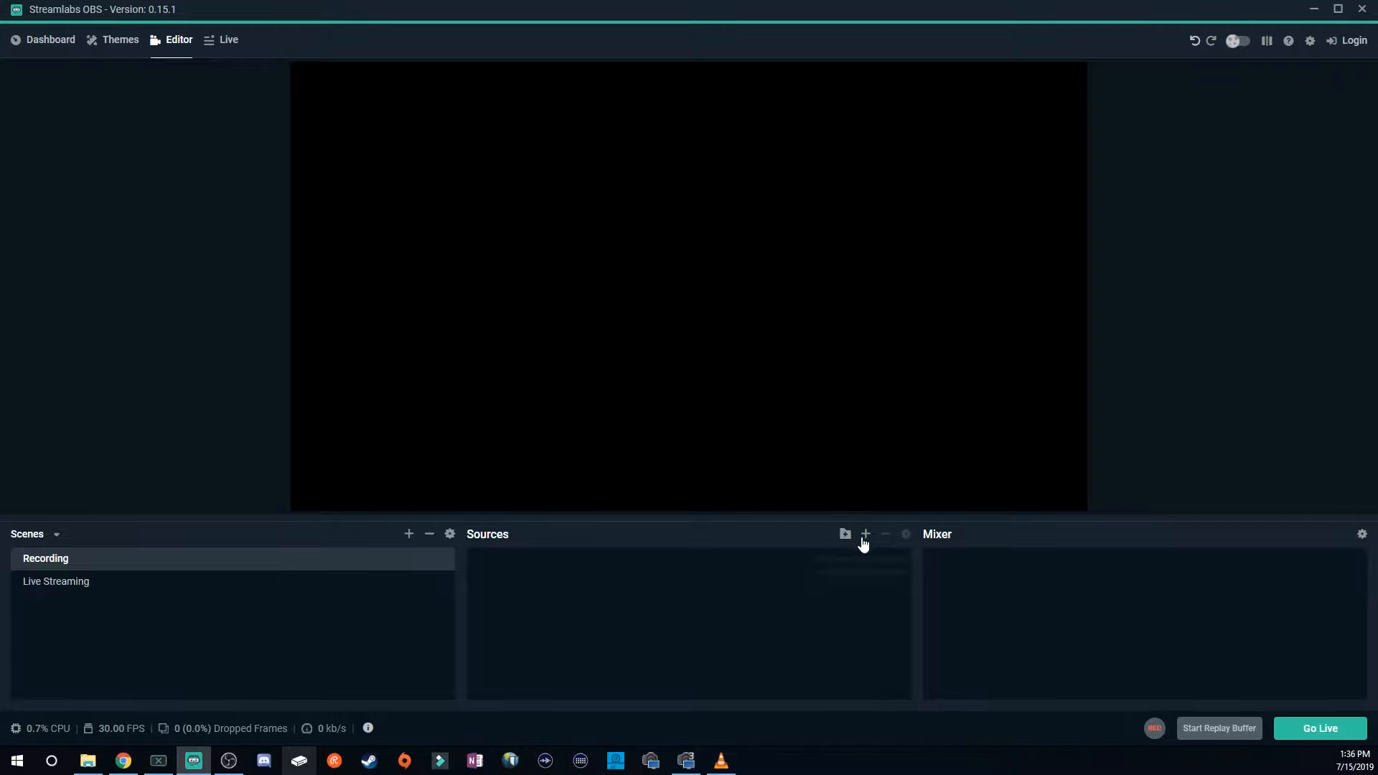
{"action": "left_click", "coordinate": [865, 537]}
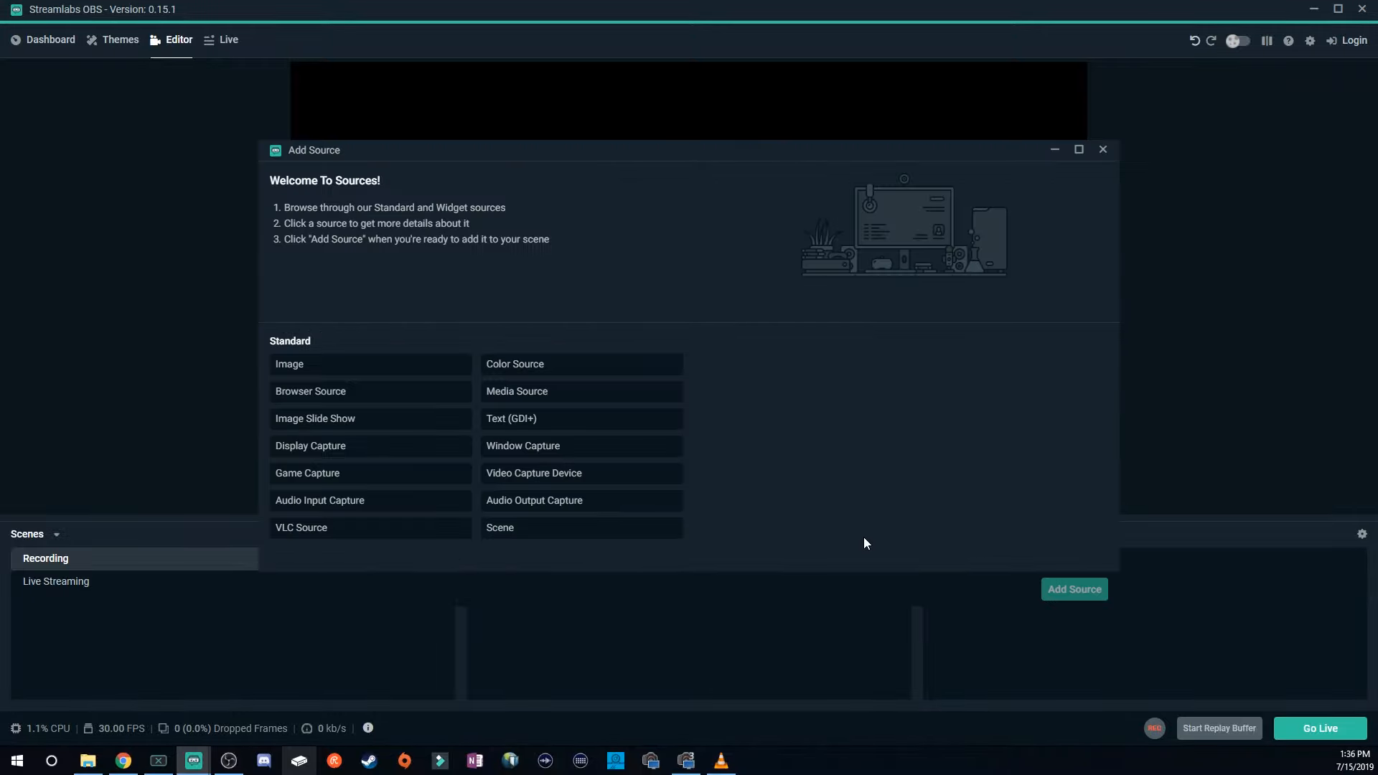
{"action": "left_click", "coordinate": [505, 485]}
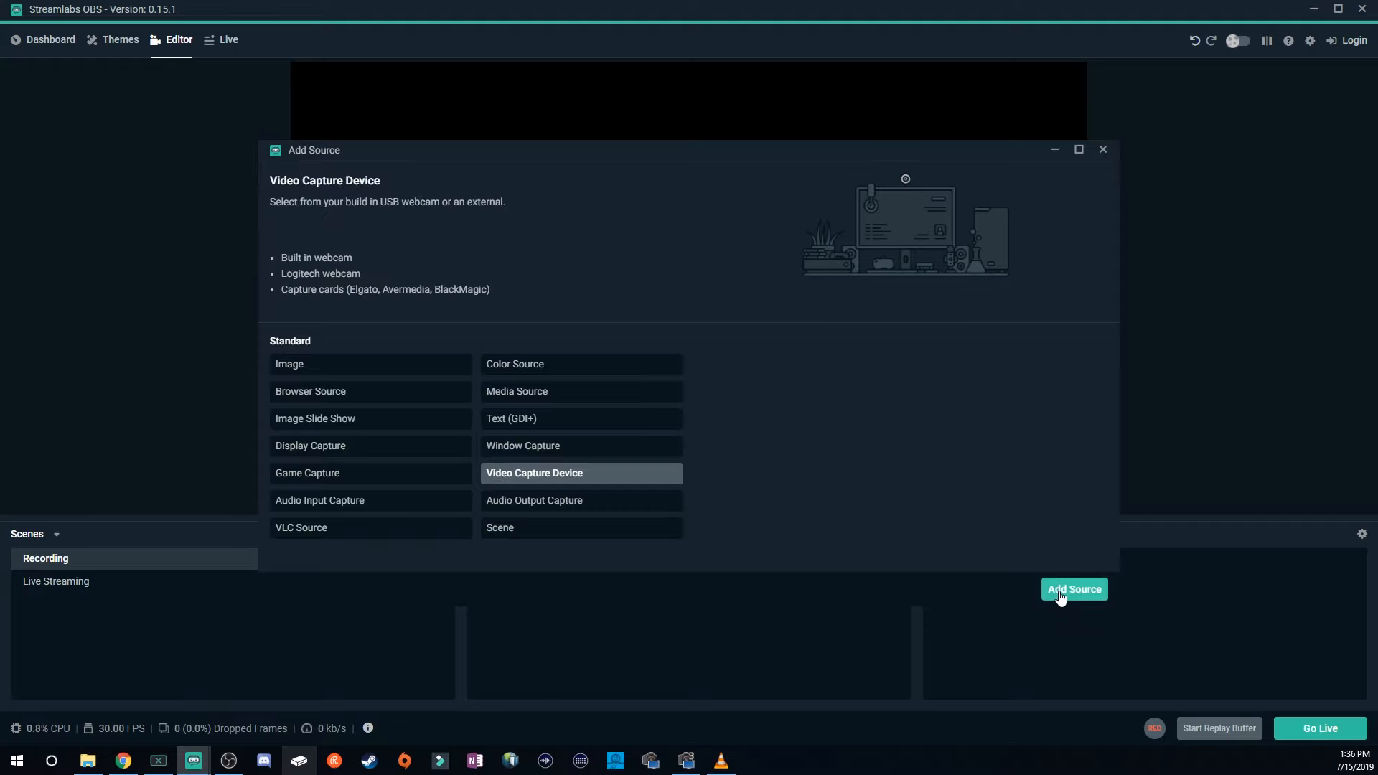
{"action": "left_click", "coordinate": [1060, 593]}
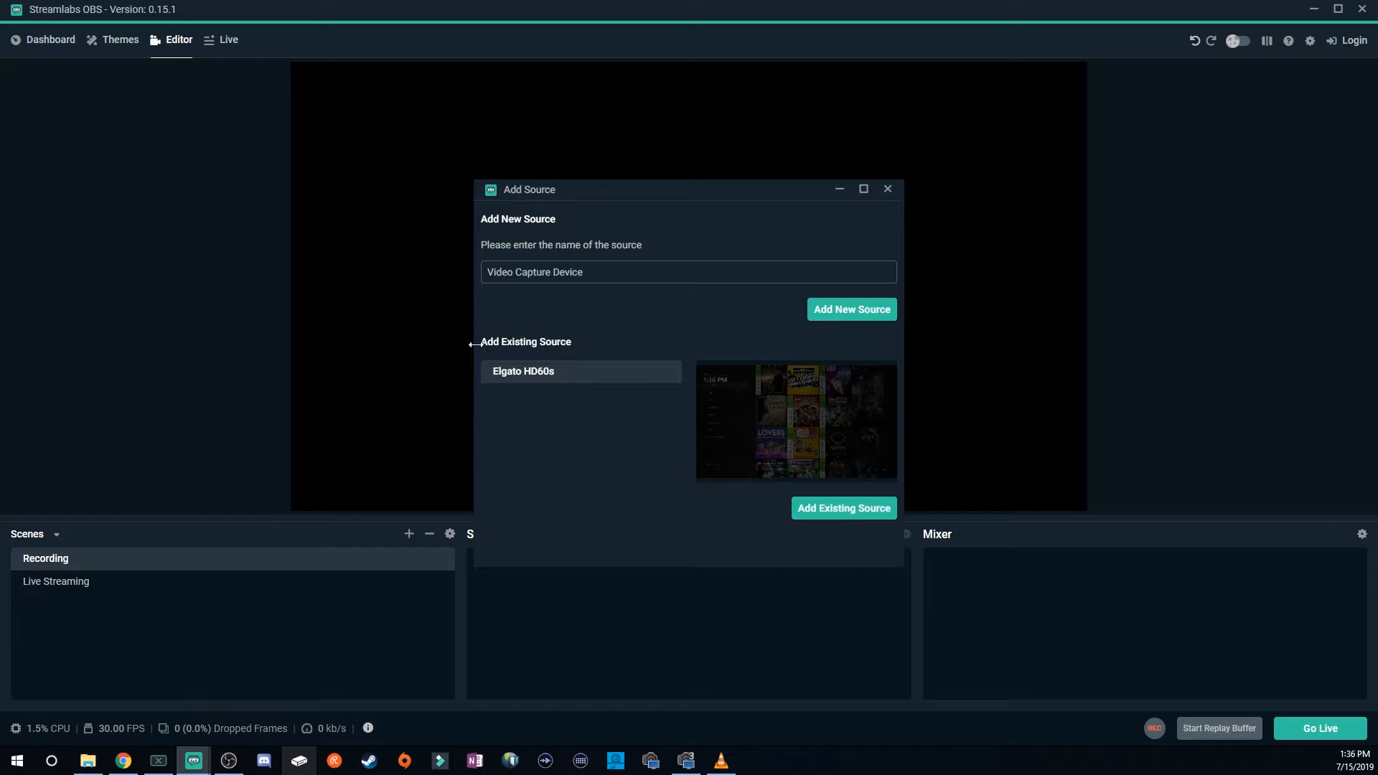
{"action": "left_click", "coordinate": [856, 511]}
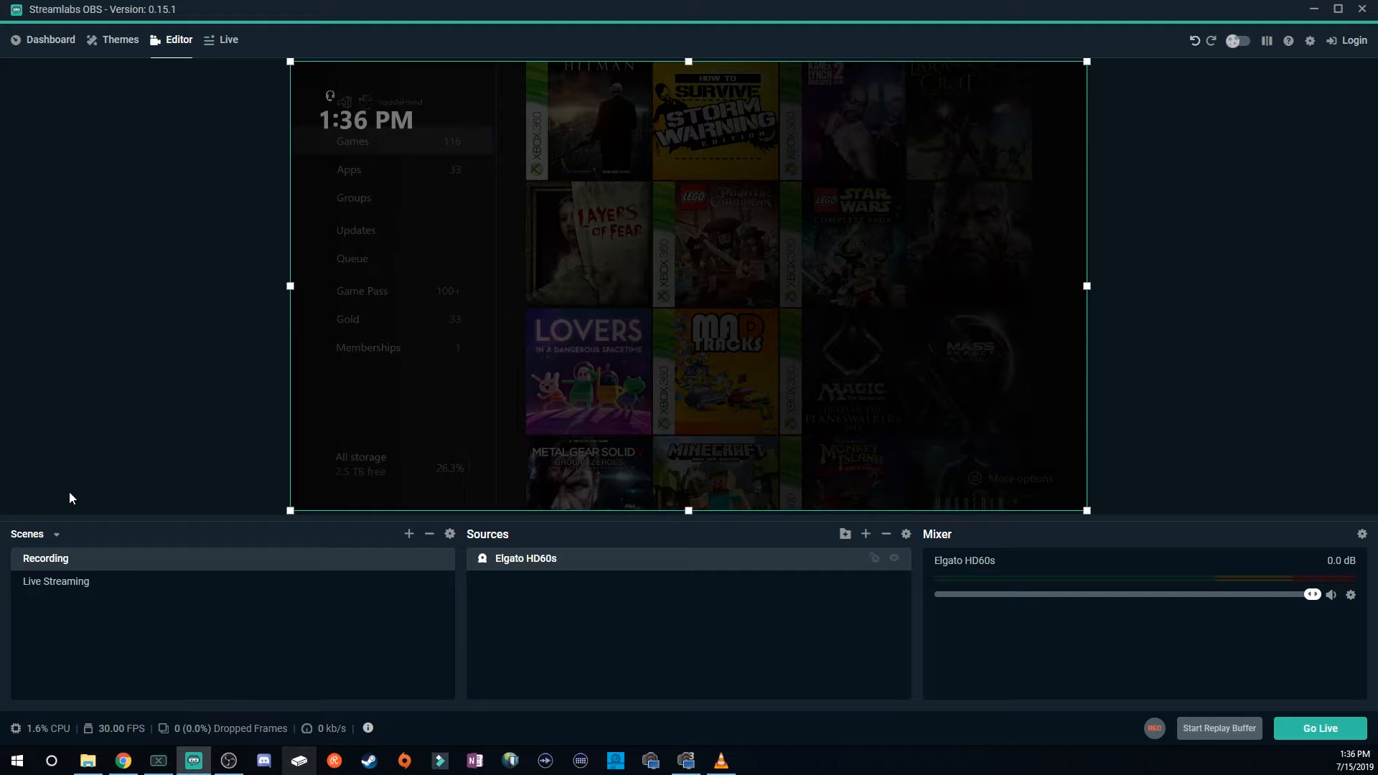
In the Live Streaming scene, add a Browser Source with its default name and settings.
{"action": "left_click", "coordinate": [58, 581]}
{"action": "left_click", "coordinate": [866, 534]}
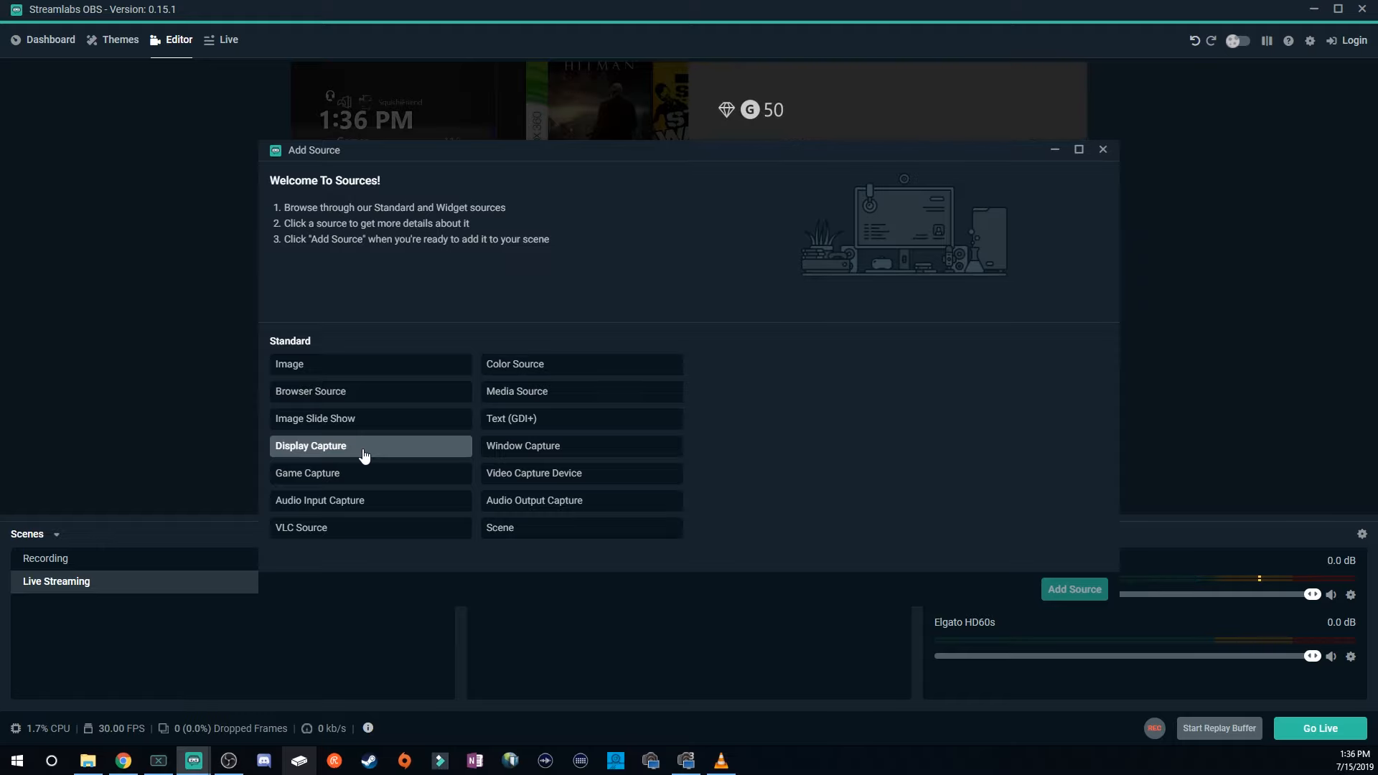
{"action": "left_click", "coordinate": [393, 398]}
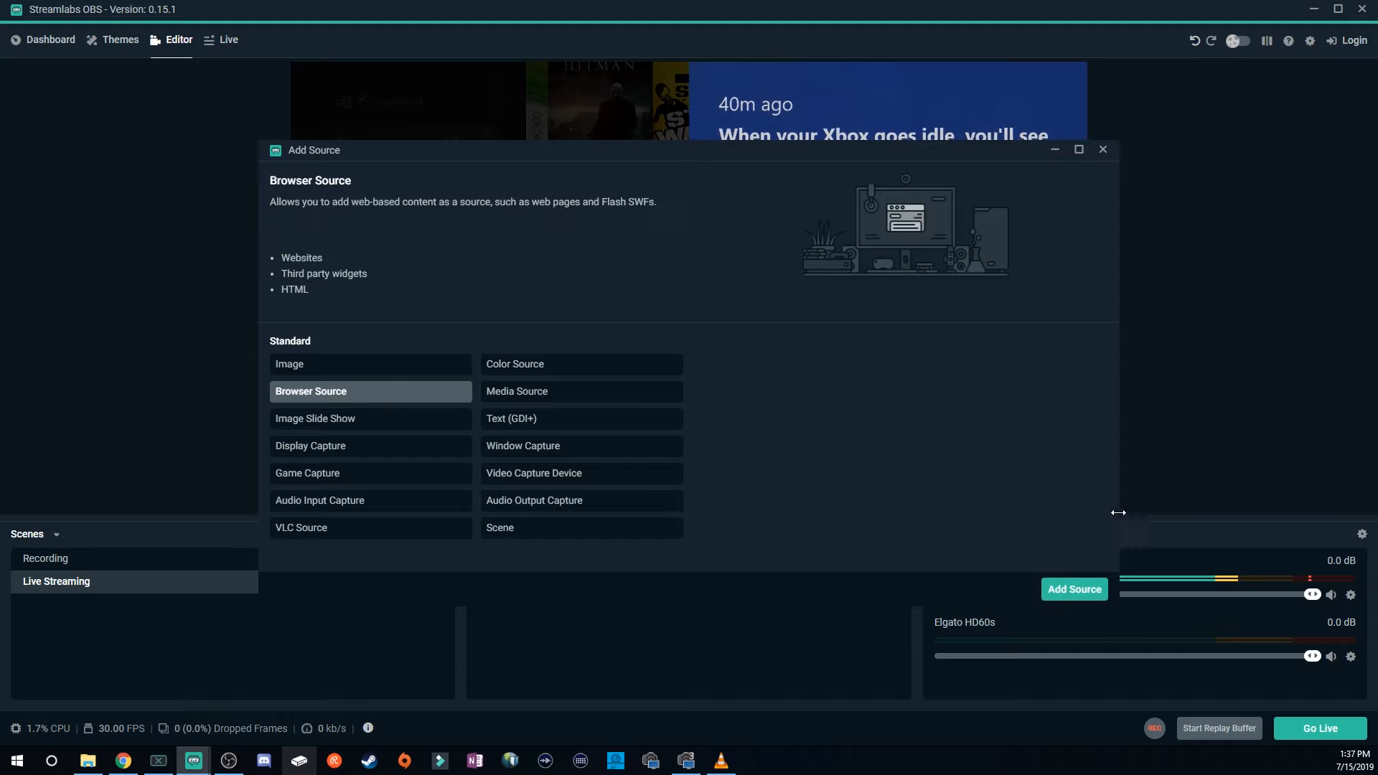
{"action": "left_click", "coordinate": [1075, 589]}
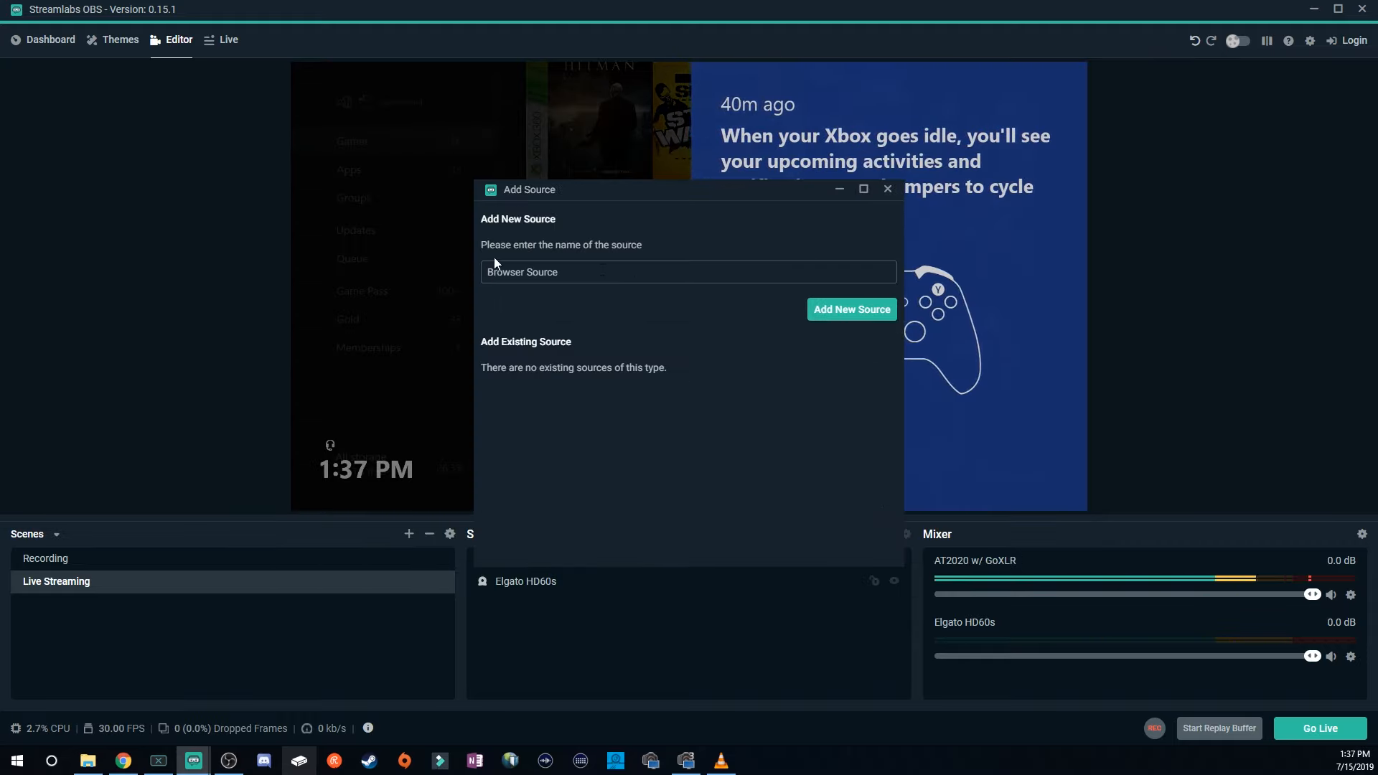
{"action": "left_click", "coordinate": [855, 311]}
{"action": "left_click_drag", "start_coordinate": [802, 300], "coordinate": [567, 305]}
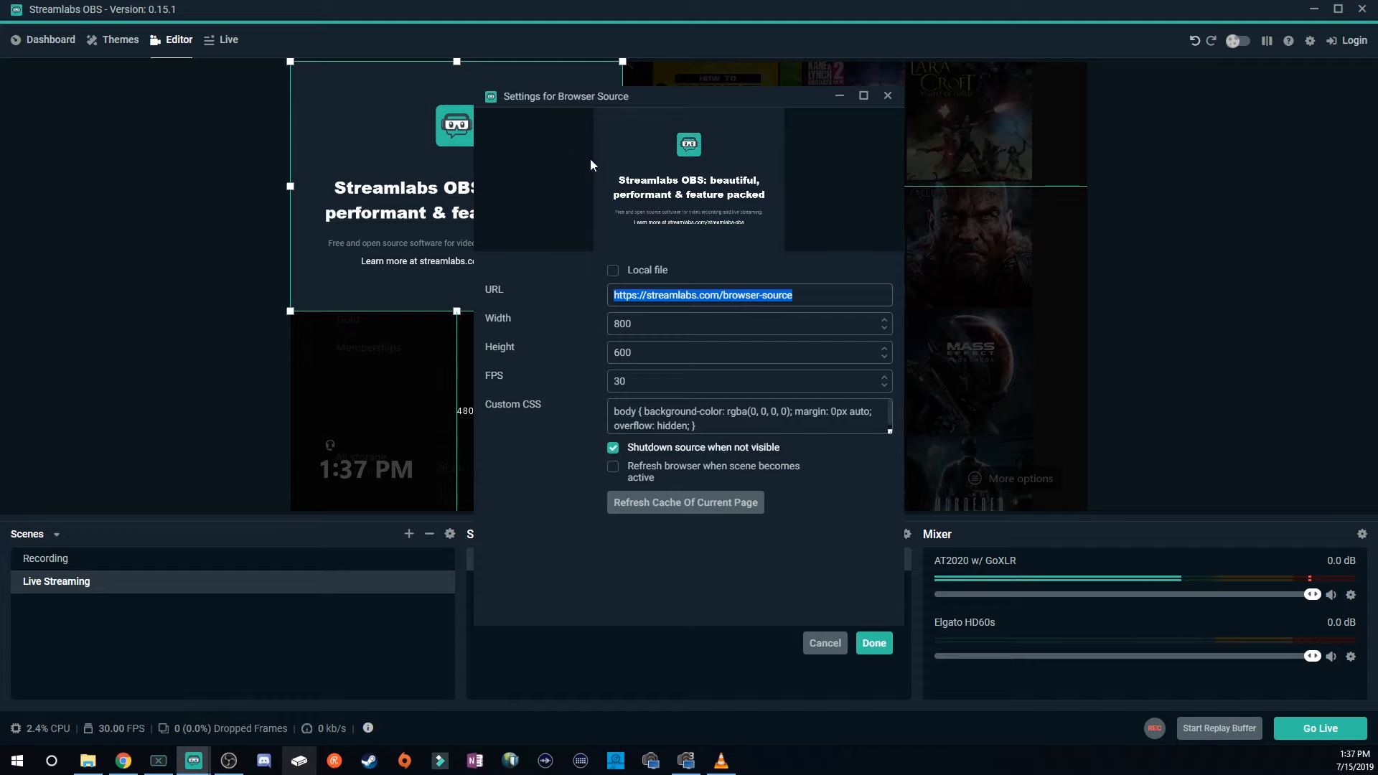
{"action": "left_click", "coordinate": [874, 644]}
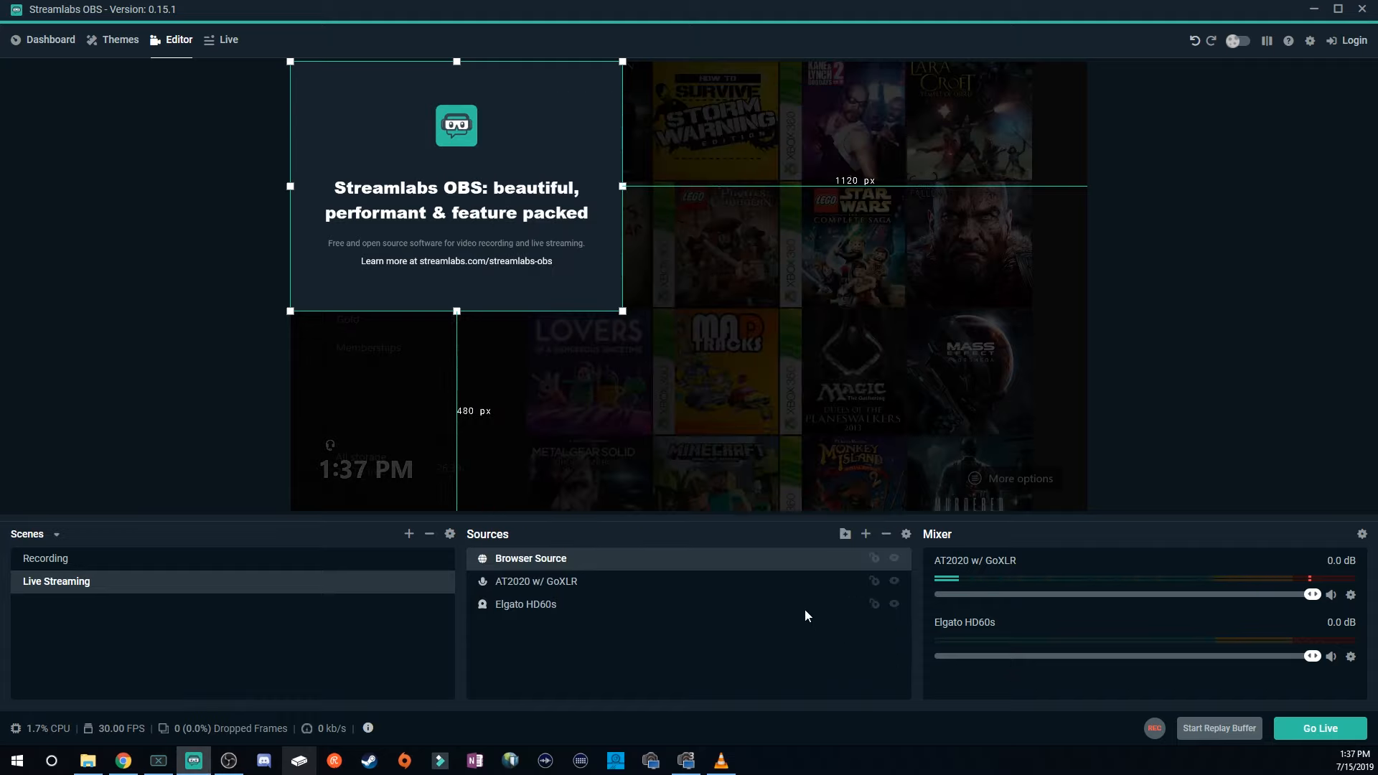
Move the browser source toward the centre of the canvas, then remove it from the scene.
{"action": "left_click_drag", "start_coordinate": [464, 152], "coordinate": [697, 242]}
{"action": "left_click_drag", "start_coordinate": [661, 240], "coordinate": [646, 242]}
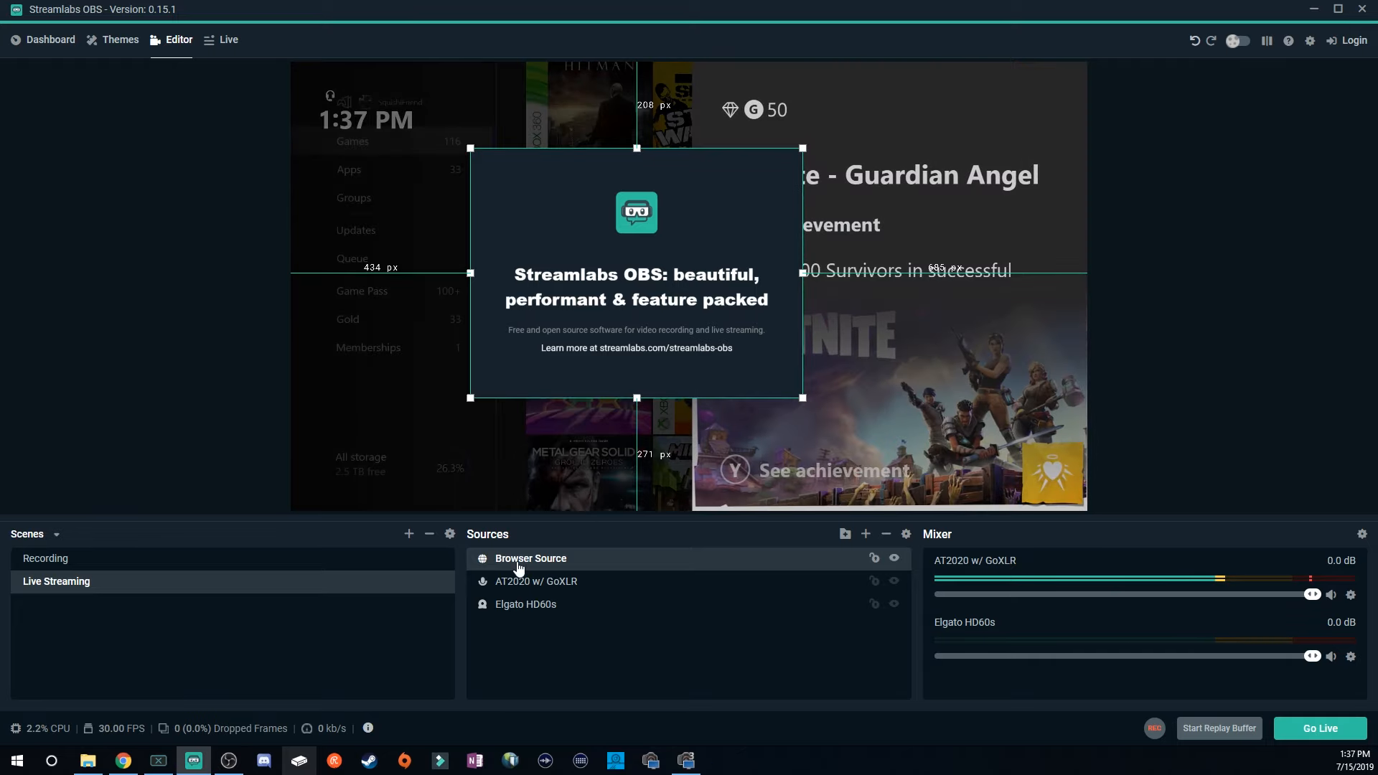
{"action": "key", "text": "Delete"}
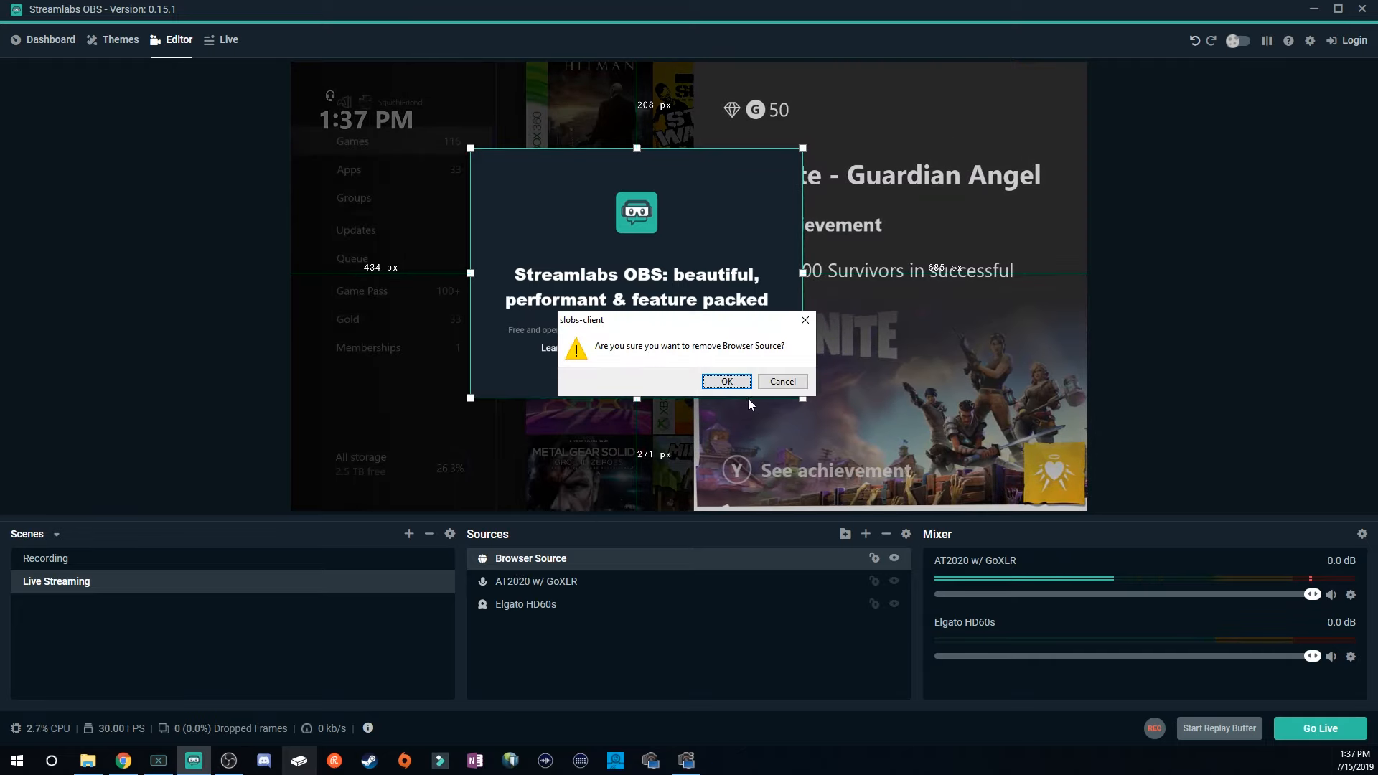
{"action": "left_click", "coordinate": [727, 381]}
Browse the standard source types in the Add Source dialog to read their descriptions.
{"action": "left_click", "coordinate": [866, 534]}
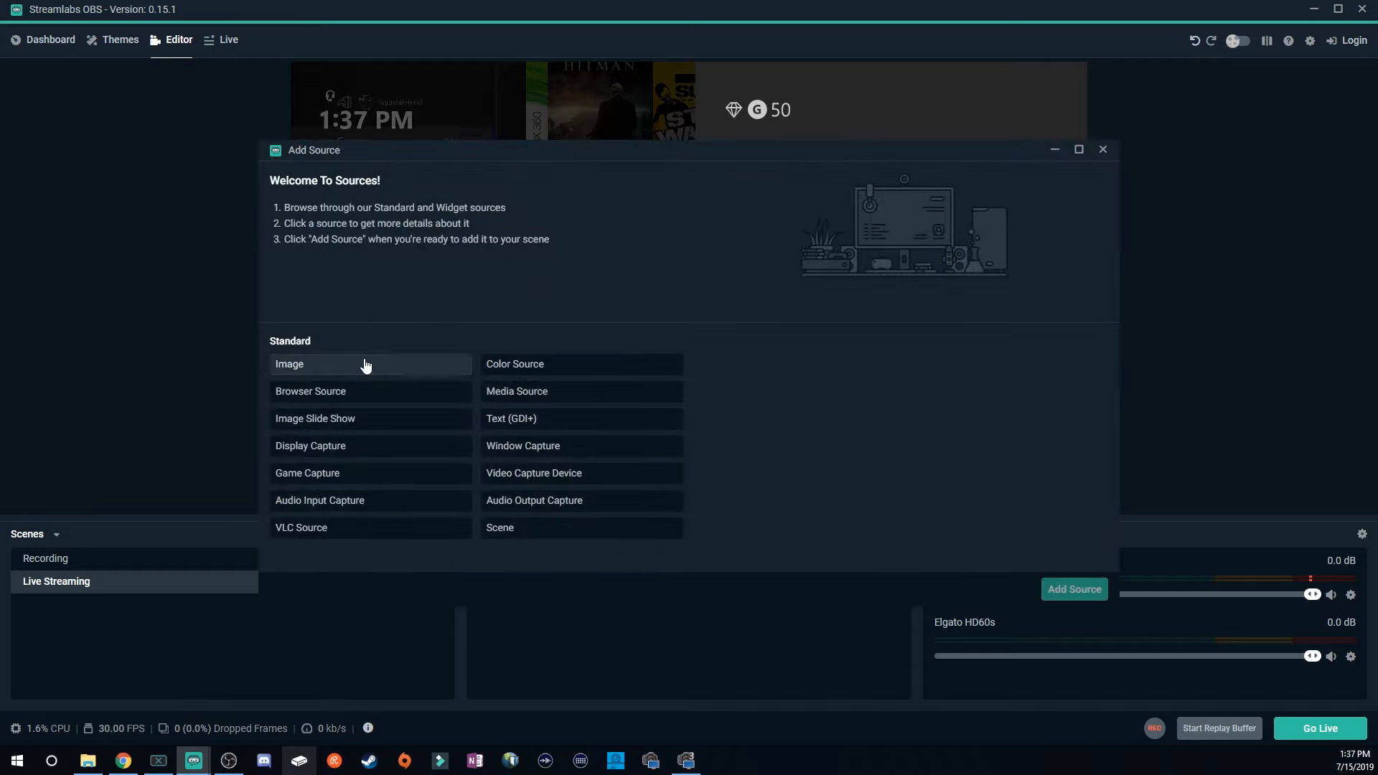
{"action": "left_click", "coordinate": [366, 364]}
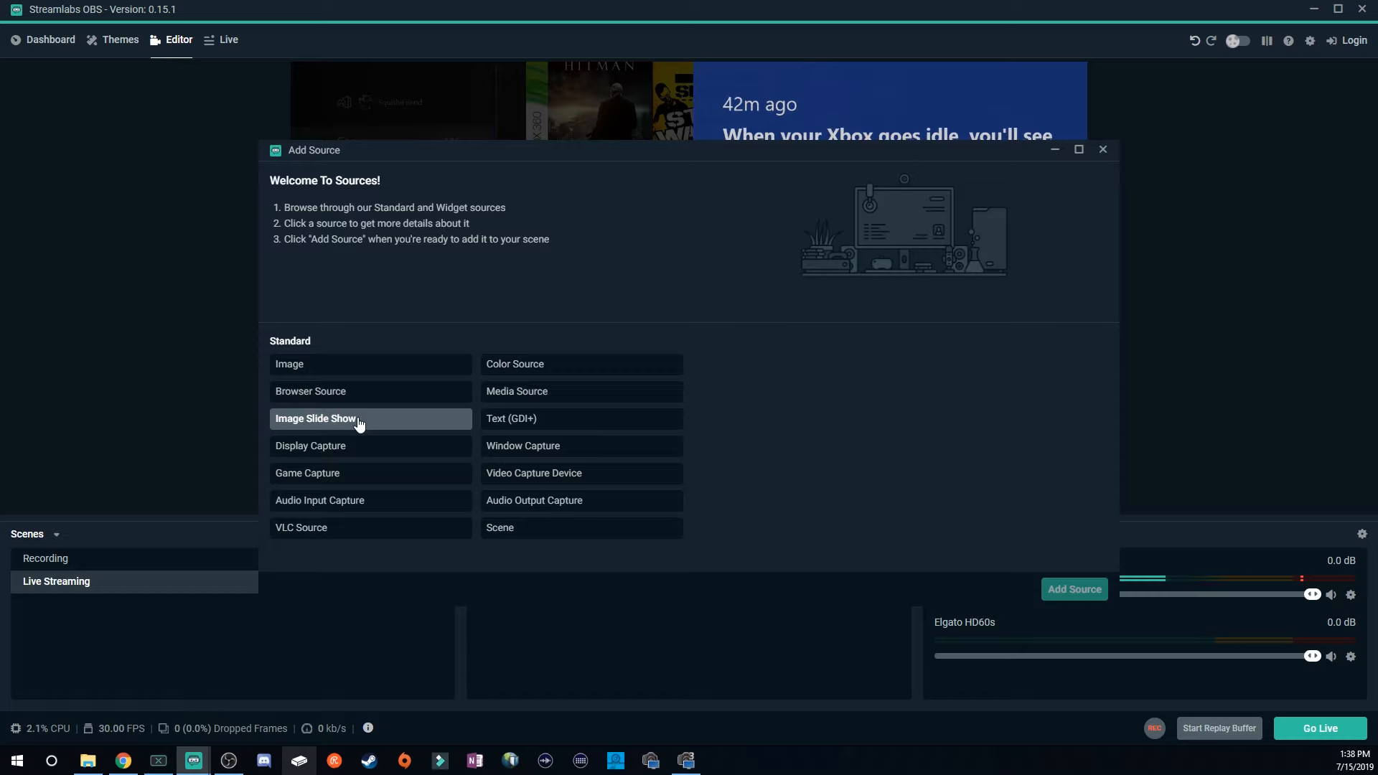
{"action": "left_click", "coordinate": [403, 479]}
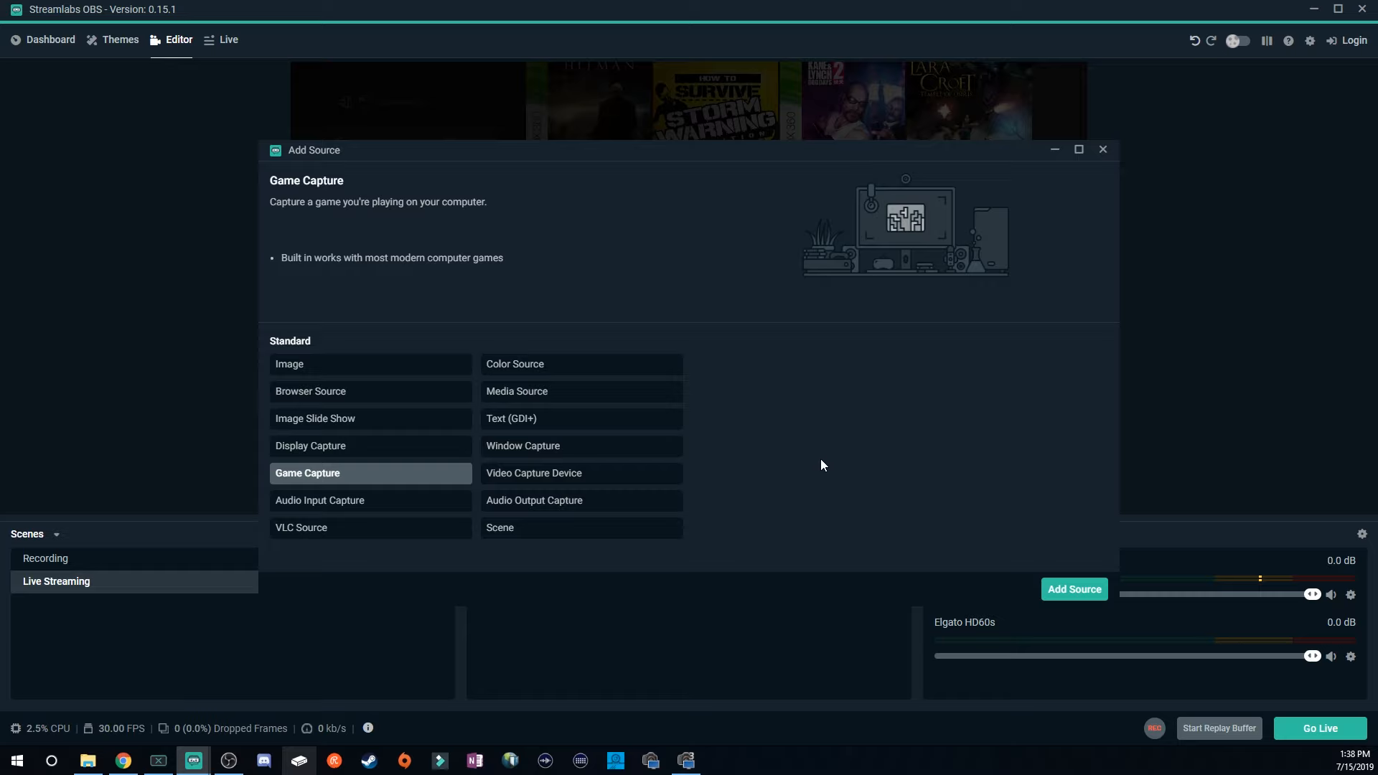
{"action": "left_click", "coordinate": [460, 501]}
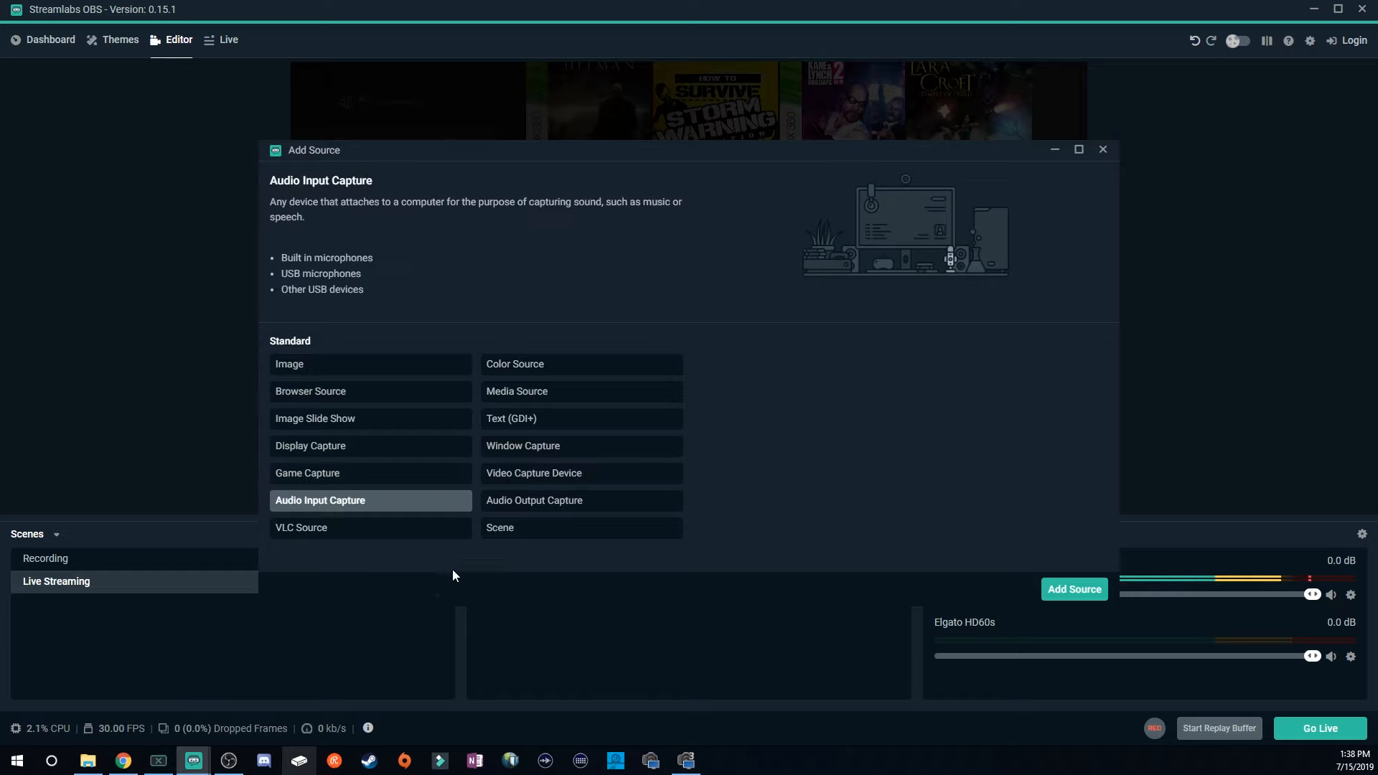
{"action": "left_click", "coordinate": [343, 533]}
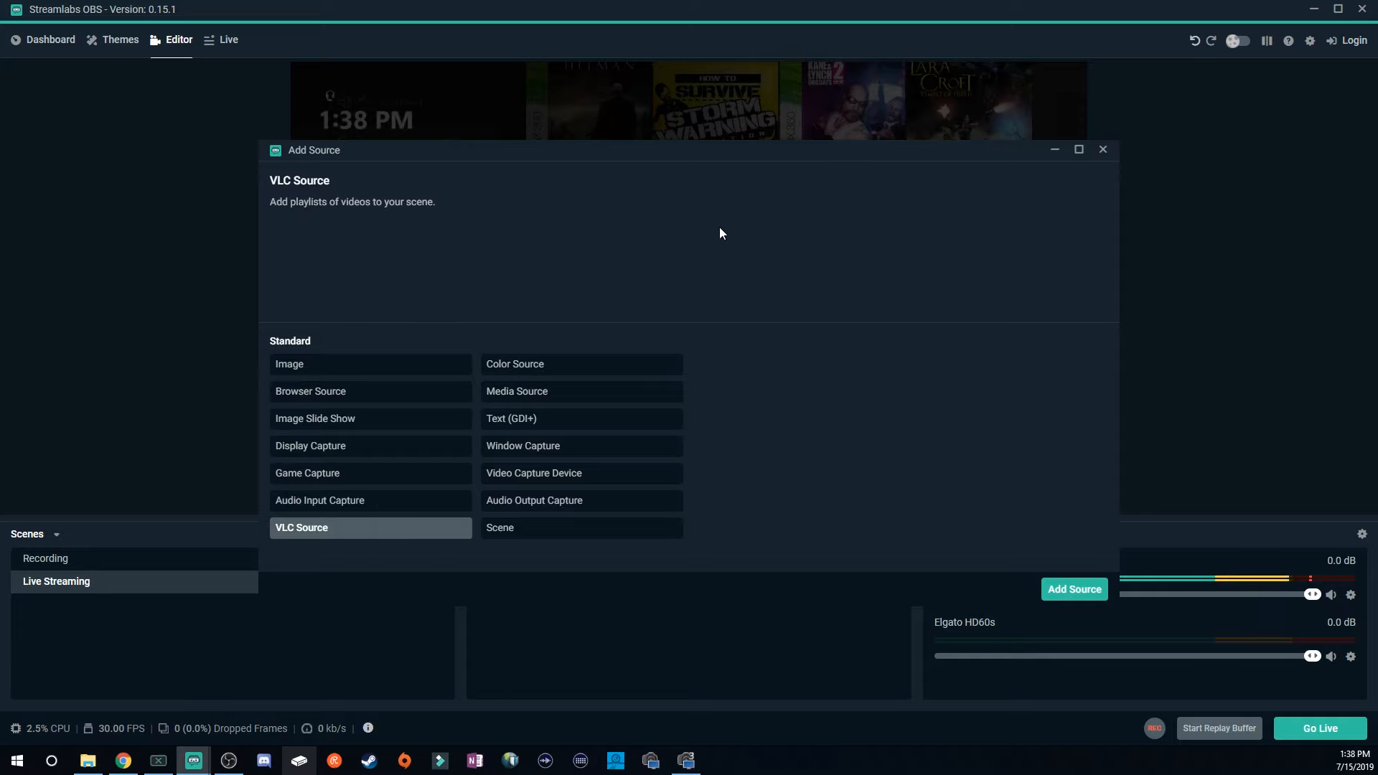
{"action": "left_click", "coordinate": [569, 394]}
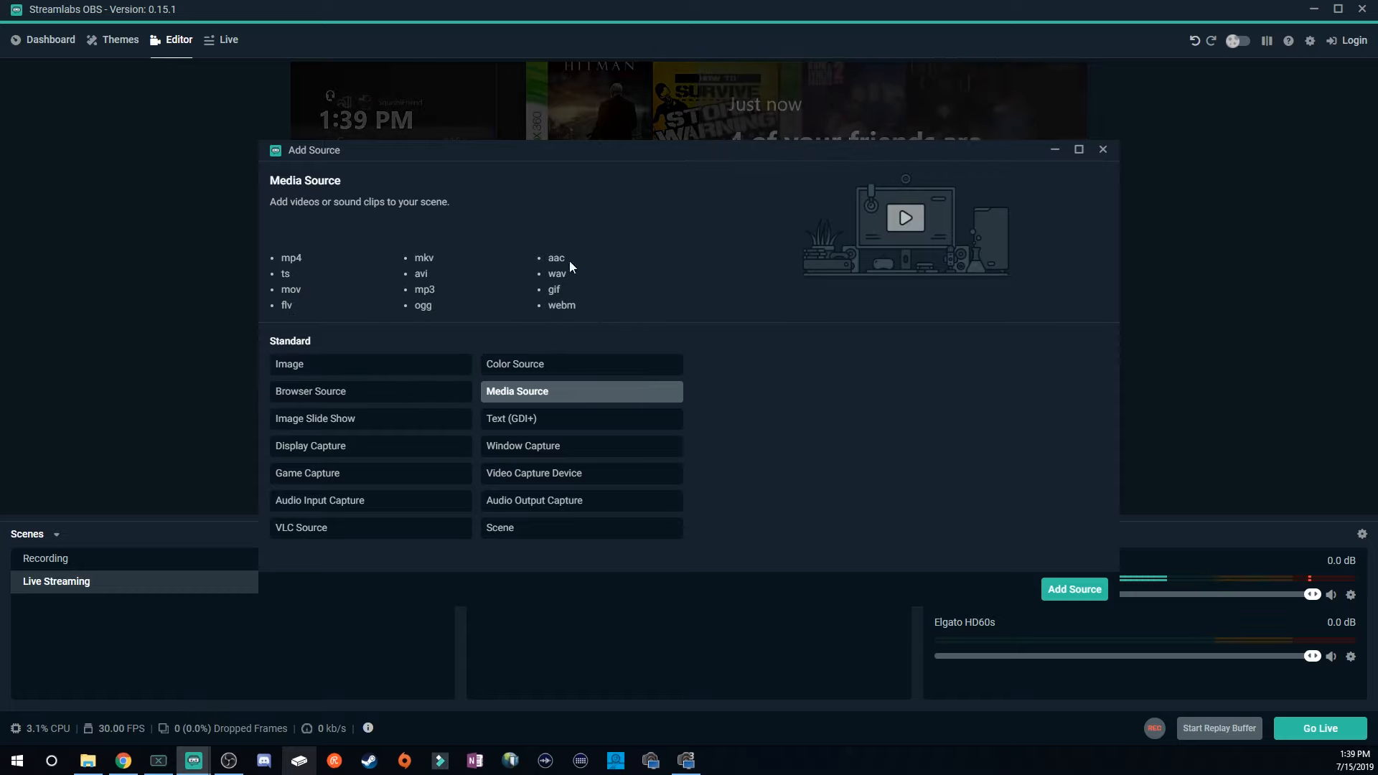
Add a new Text (GDI+) source to the Live Streaming scene with its default name.
{"action": "left_click", "coordinate": [546, 418]}
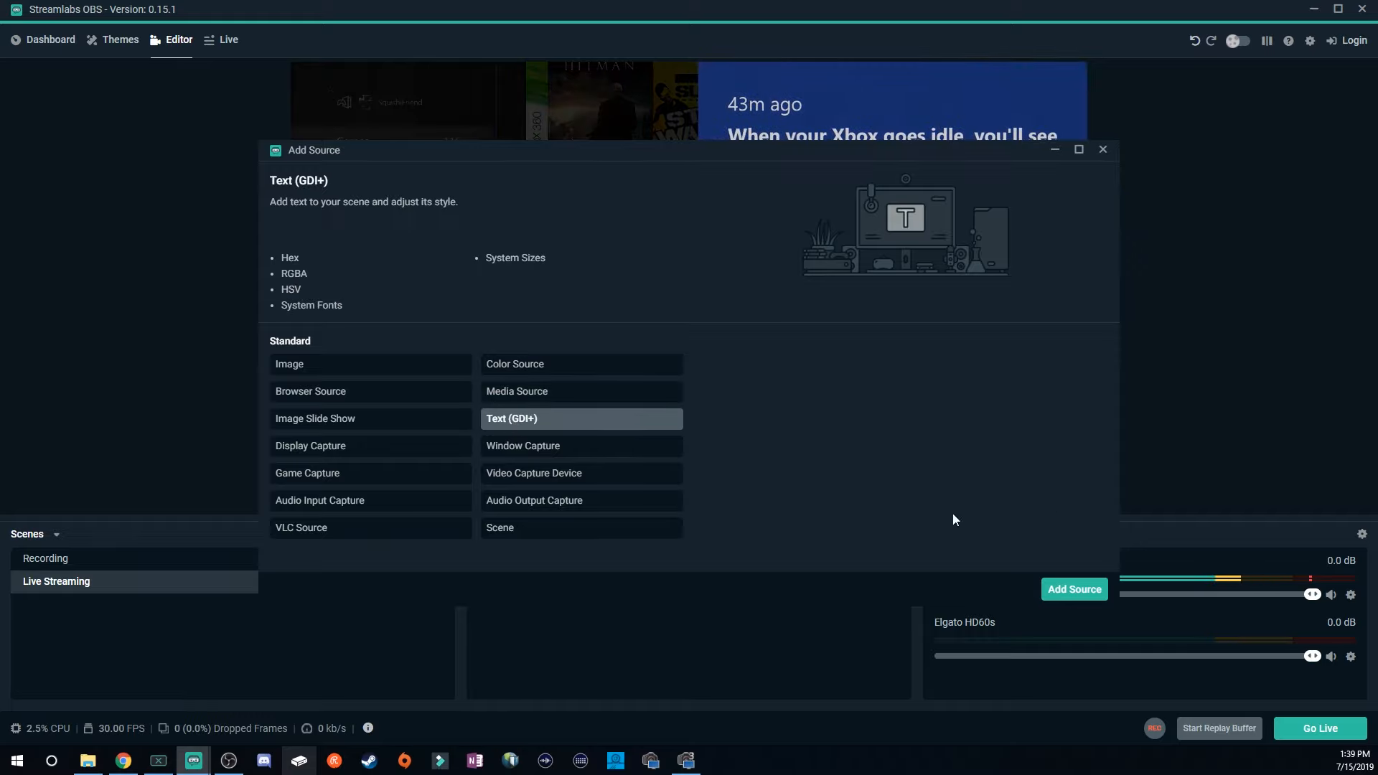
{"action": "left_click", "coordinate": [1061, 593]}
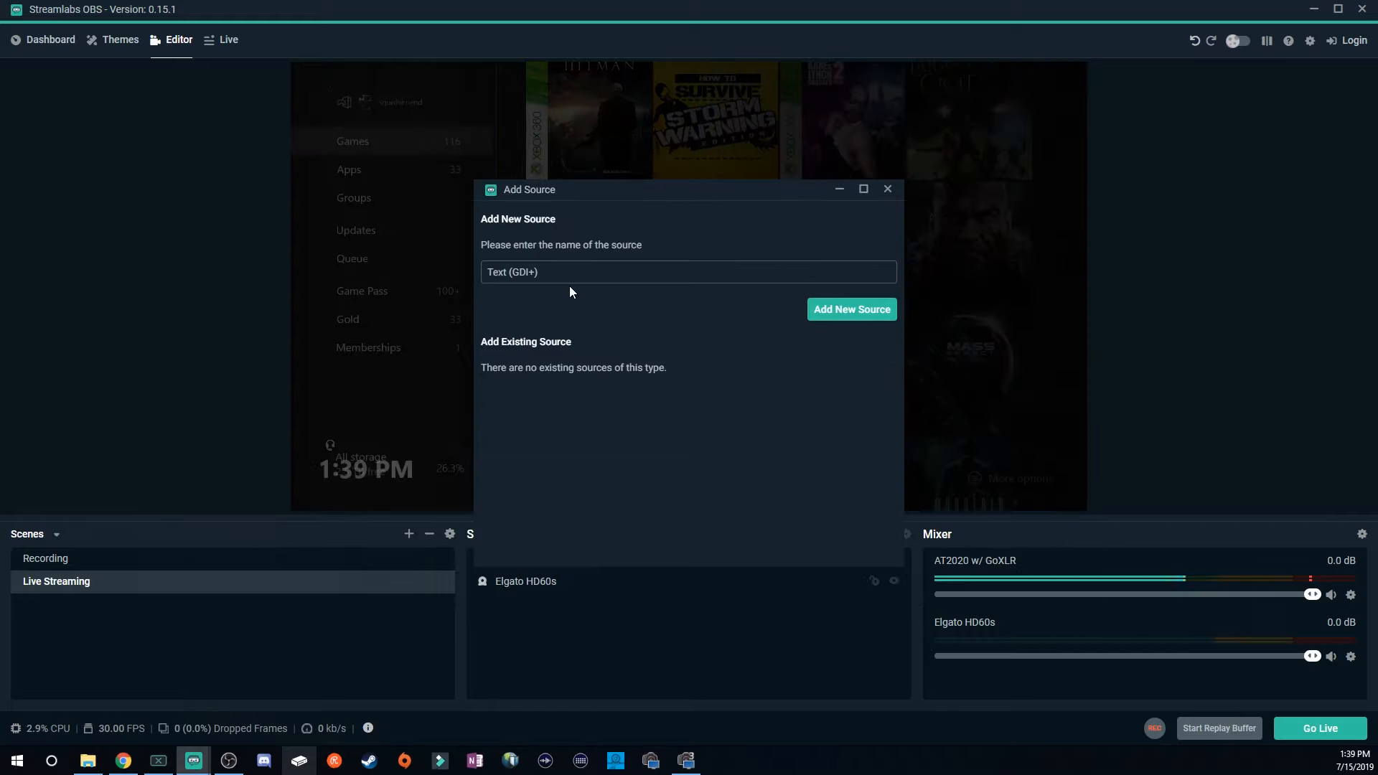
{"action": "left_click", "coordinate": [863, 311]}
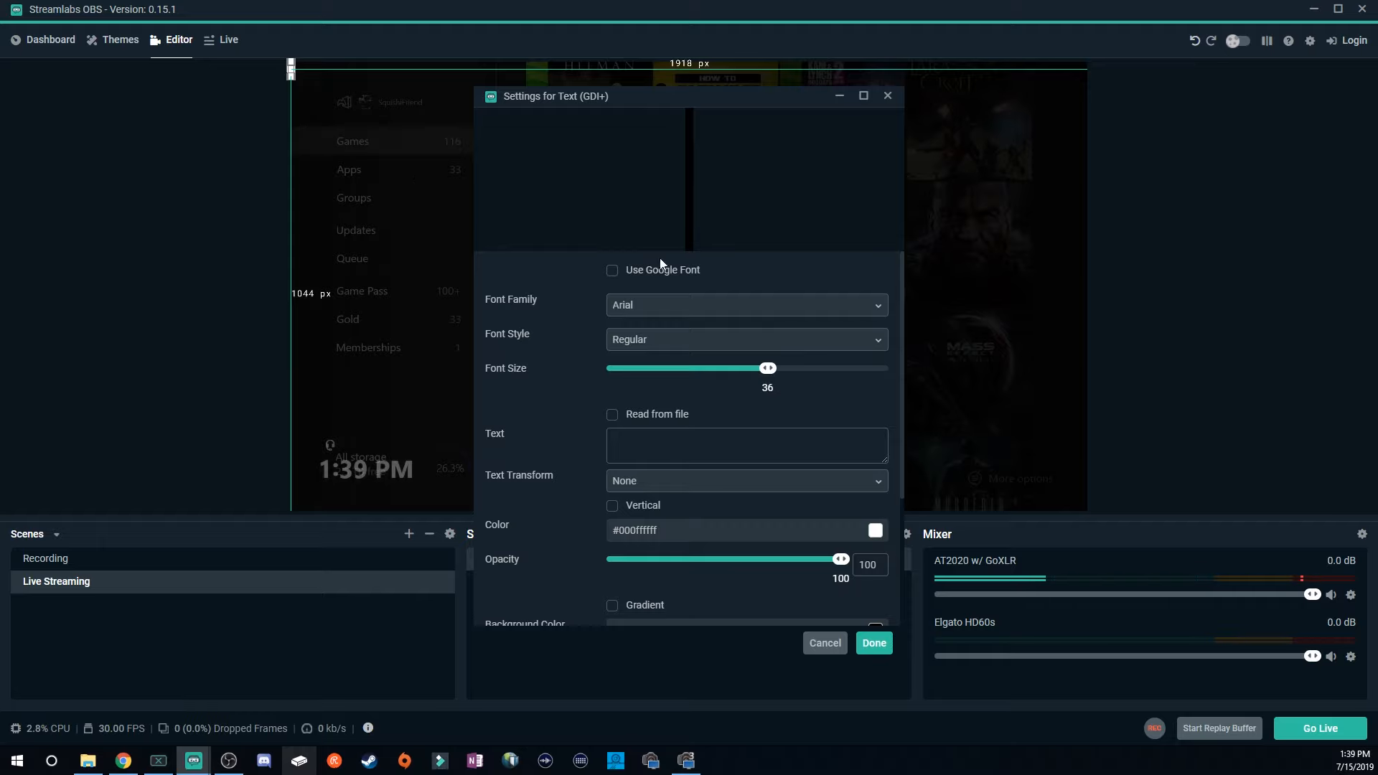
Enter "This is a test" as the text of the text source.
{"action": "left_click", "coordinate": [663, 444]}
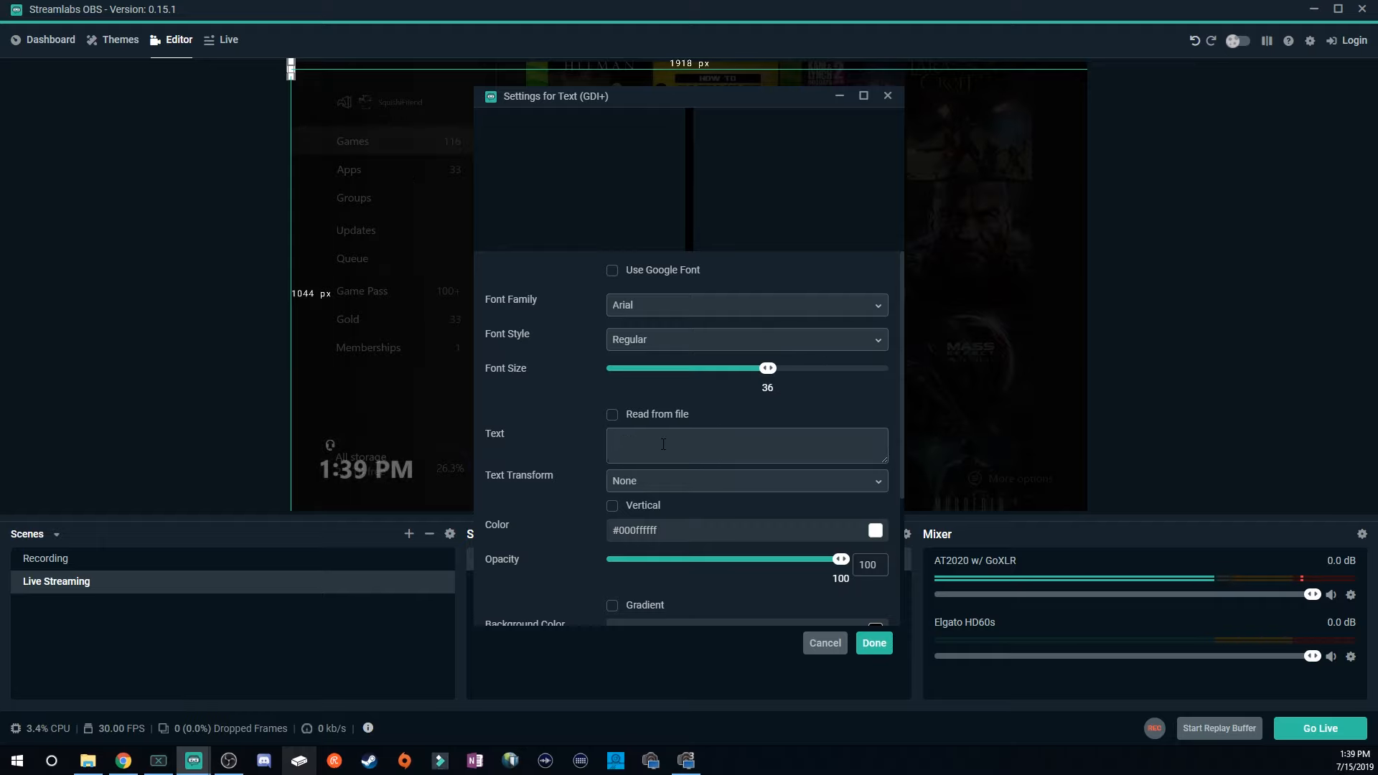
{"action": "type", "text": "This is a te"}
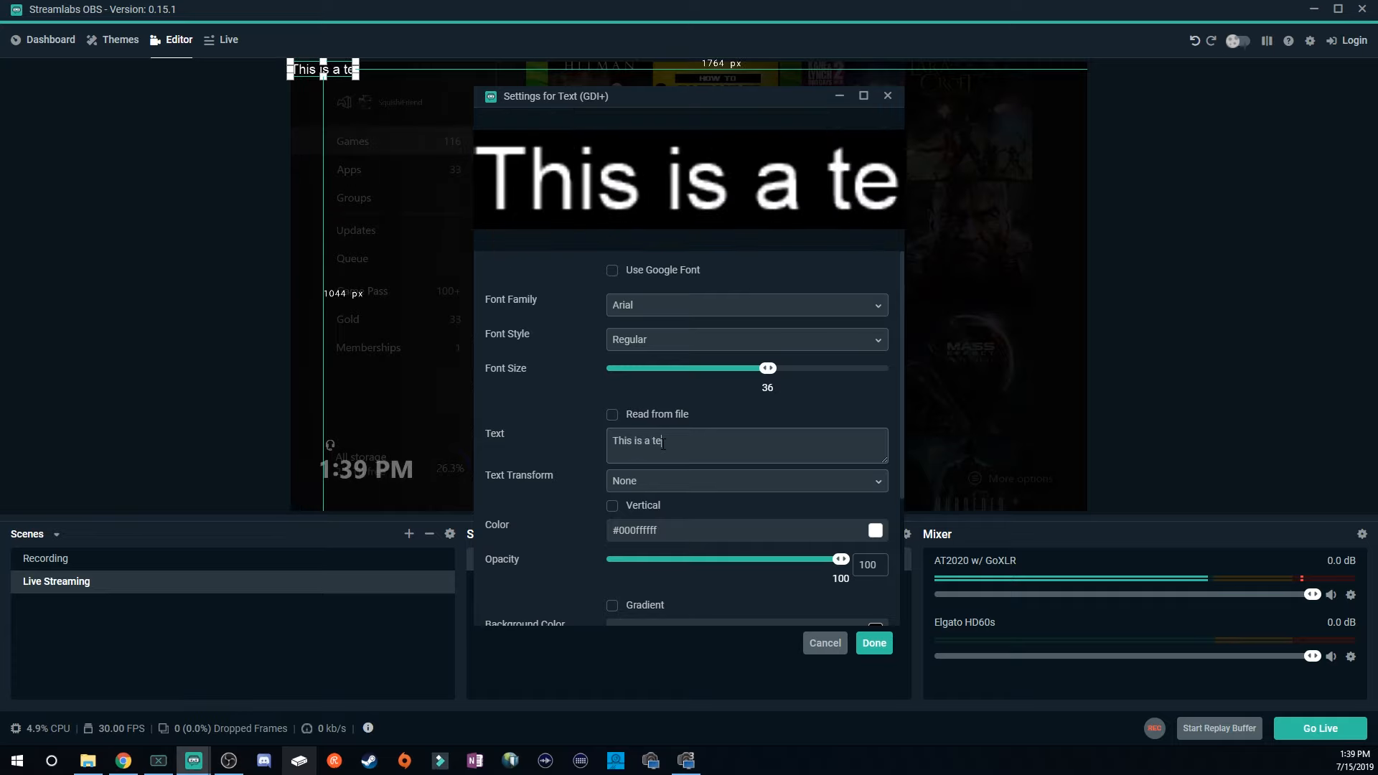
{"action": "type", "text": "st"}
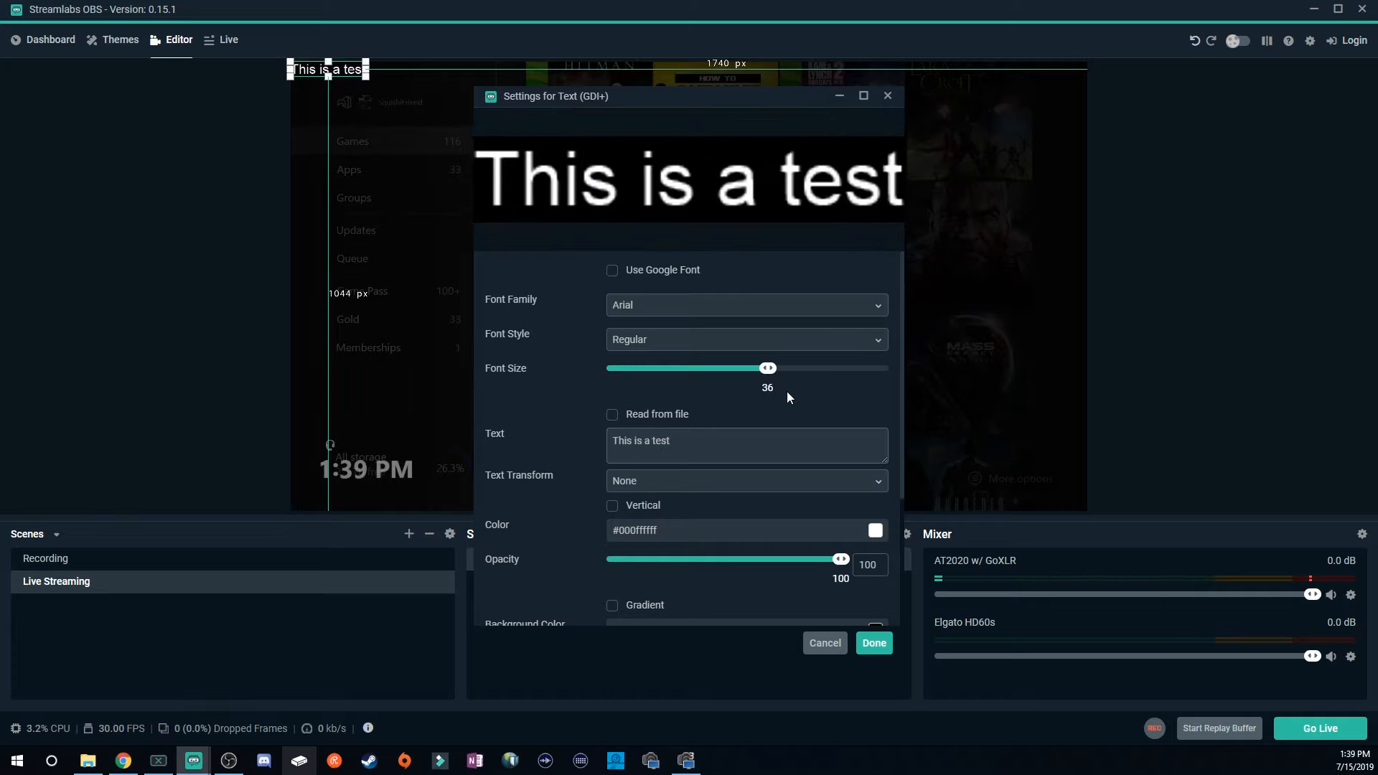
Reselect Arial as the font family and try choosing the Bold font style.
{"action": "left_click", "coordinate": [698, 307]}
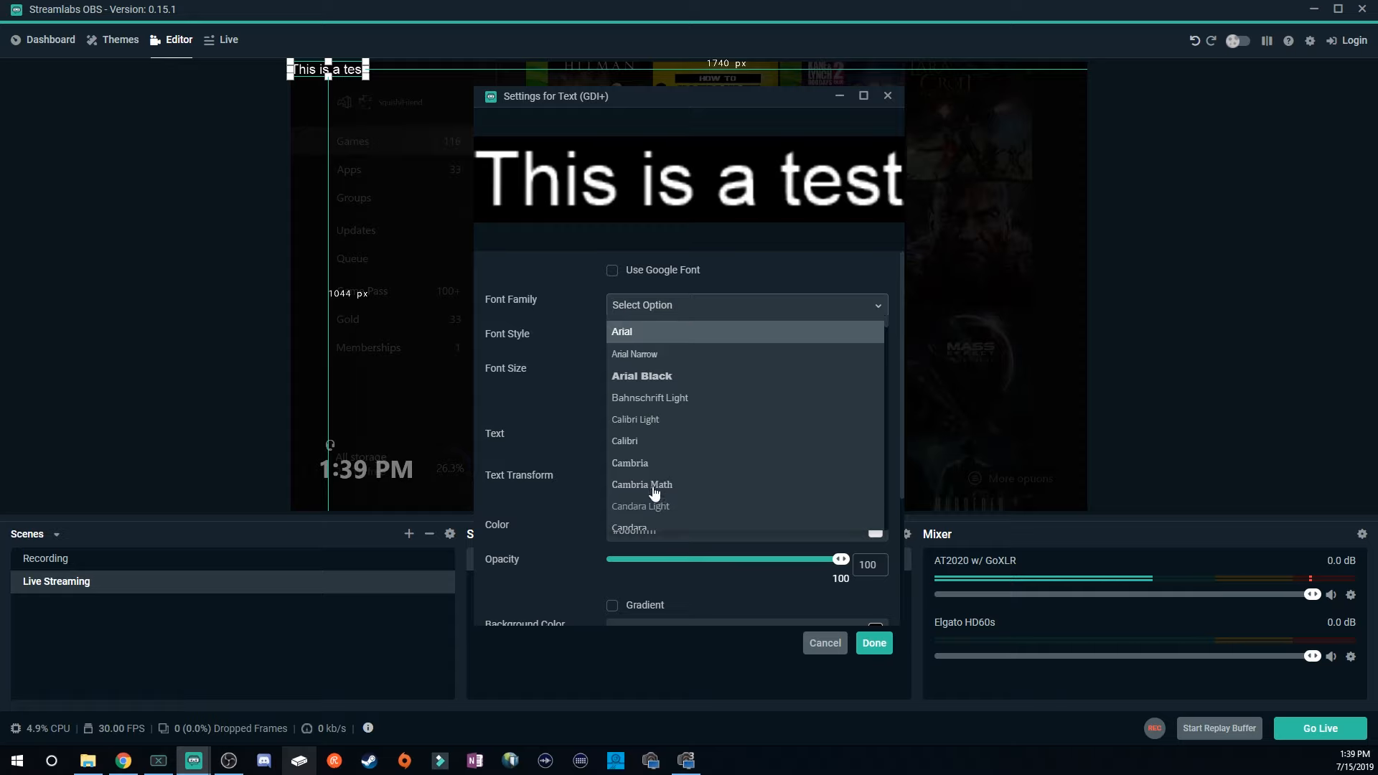
{"action": "left_click", "coordinate": [609, 306]}
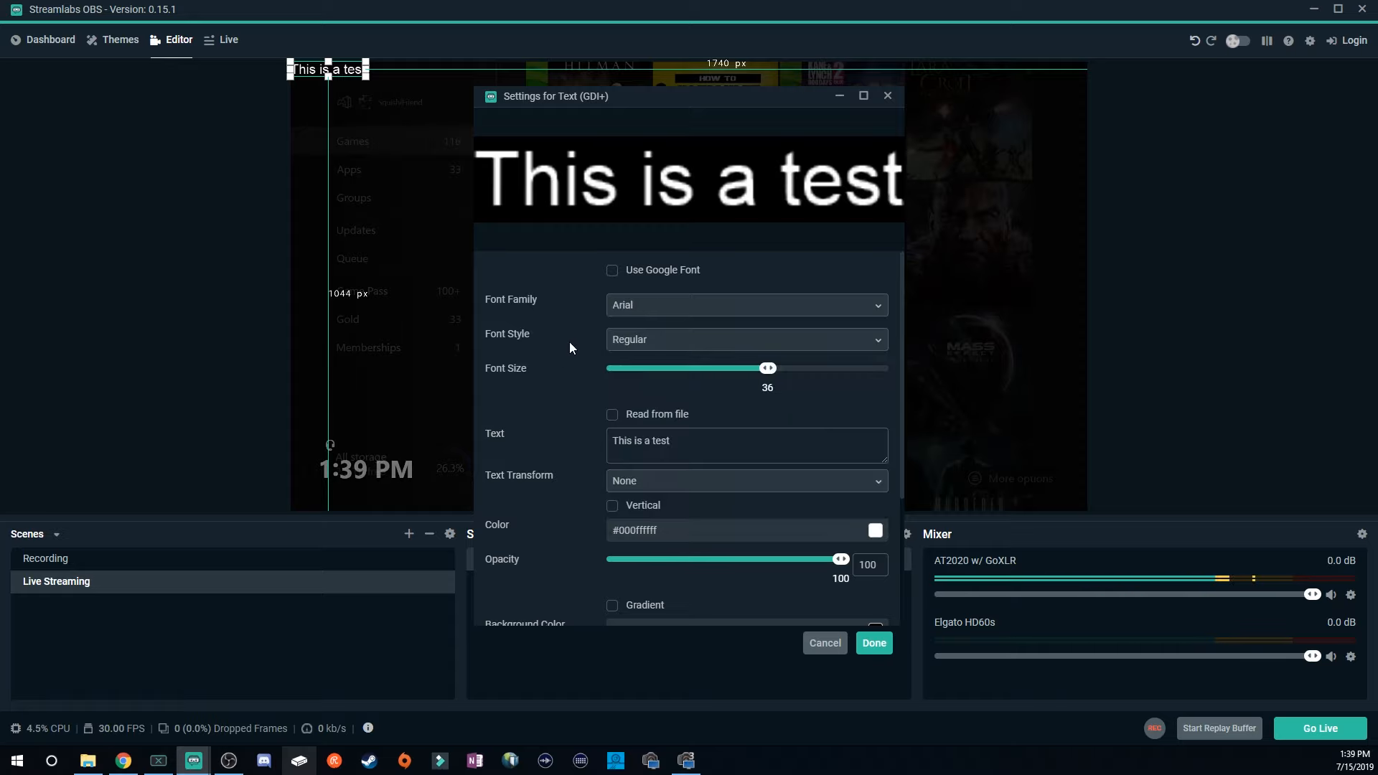
{"action": "left_click", "coordinate": [662, 347]}
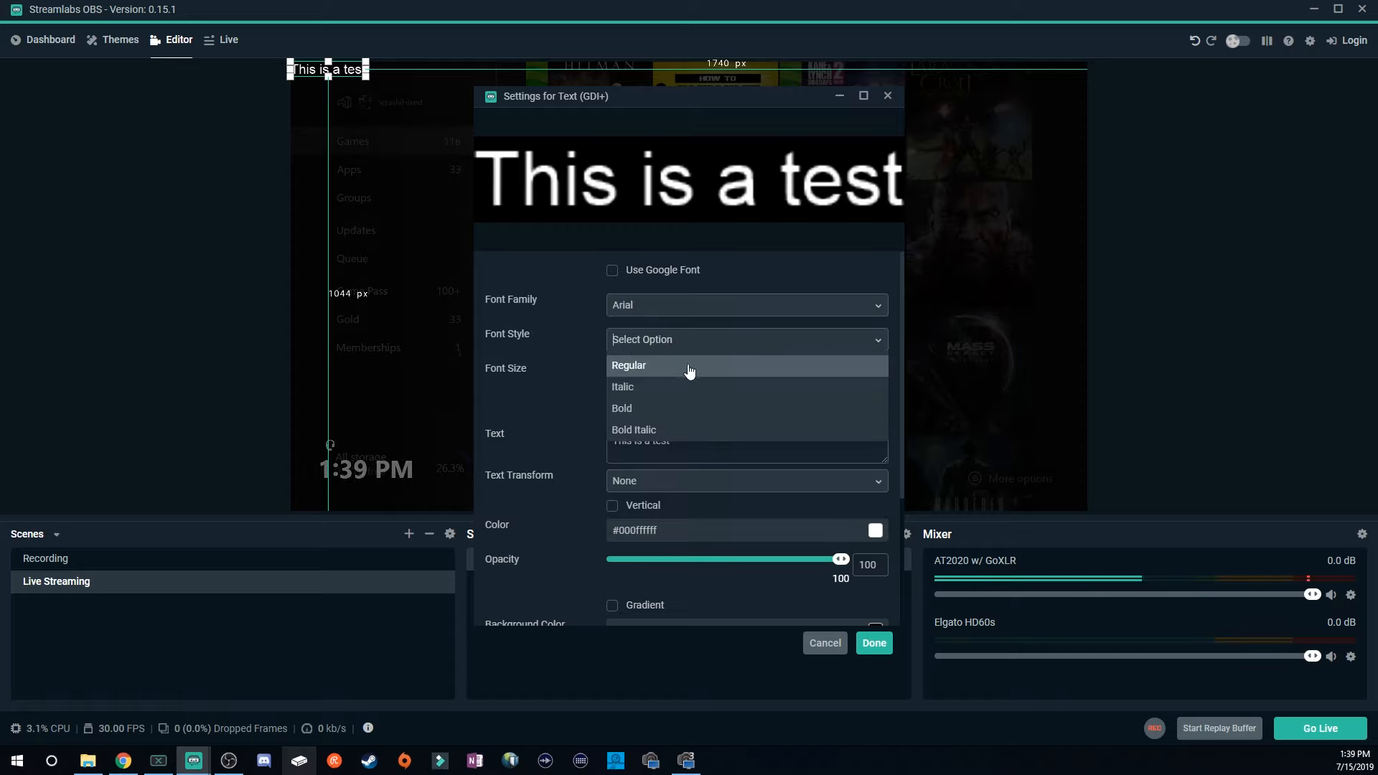
{"action": "left_click", "coordinate": [627, 413]}
Set the text's font size to 64.
{"action": "left_click_drag", "start_coordinate": [771, 369], "coordinate": [810, 375]}
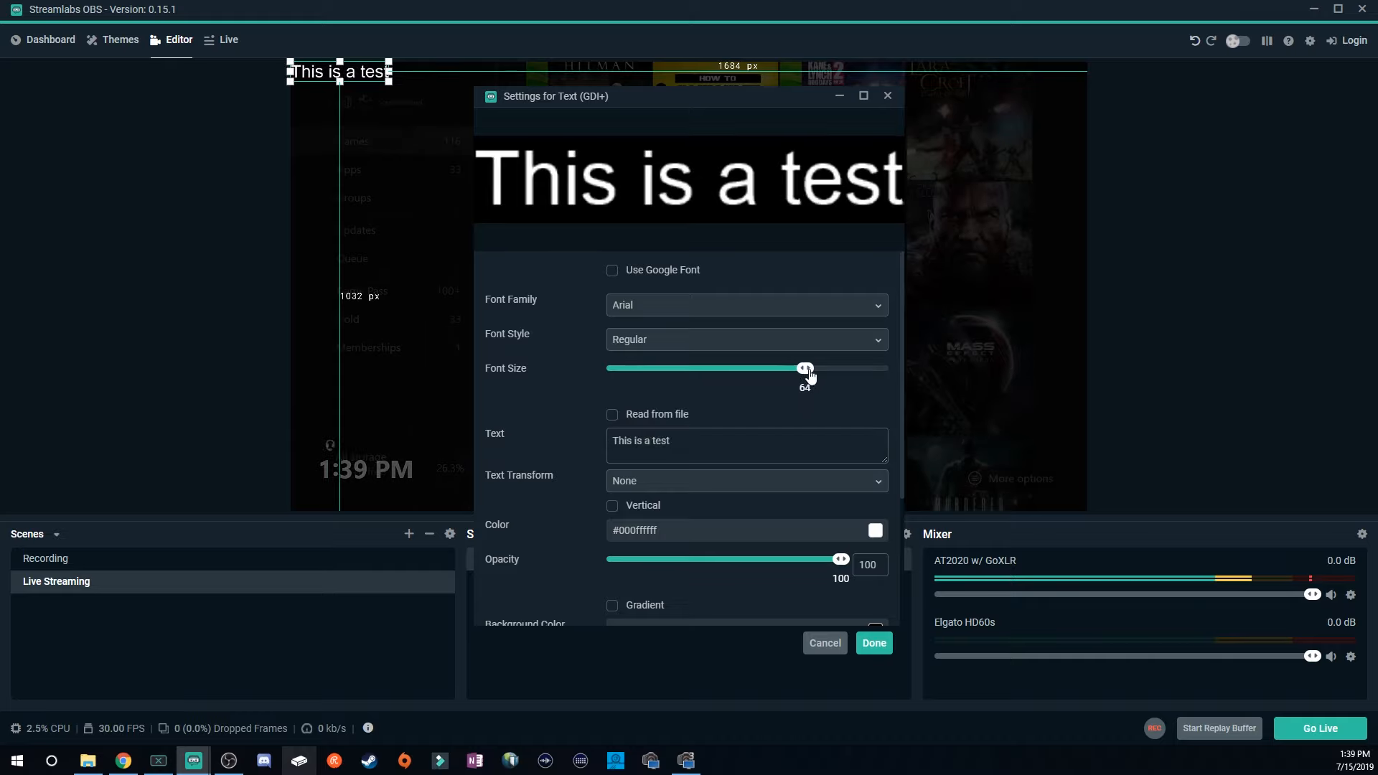
{"action": "scroll", "coordinate": [525, 533], "scroll_direction": "down", "scroll_amount": 2}
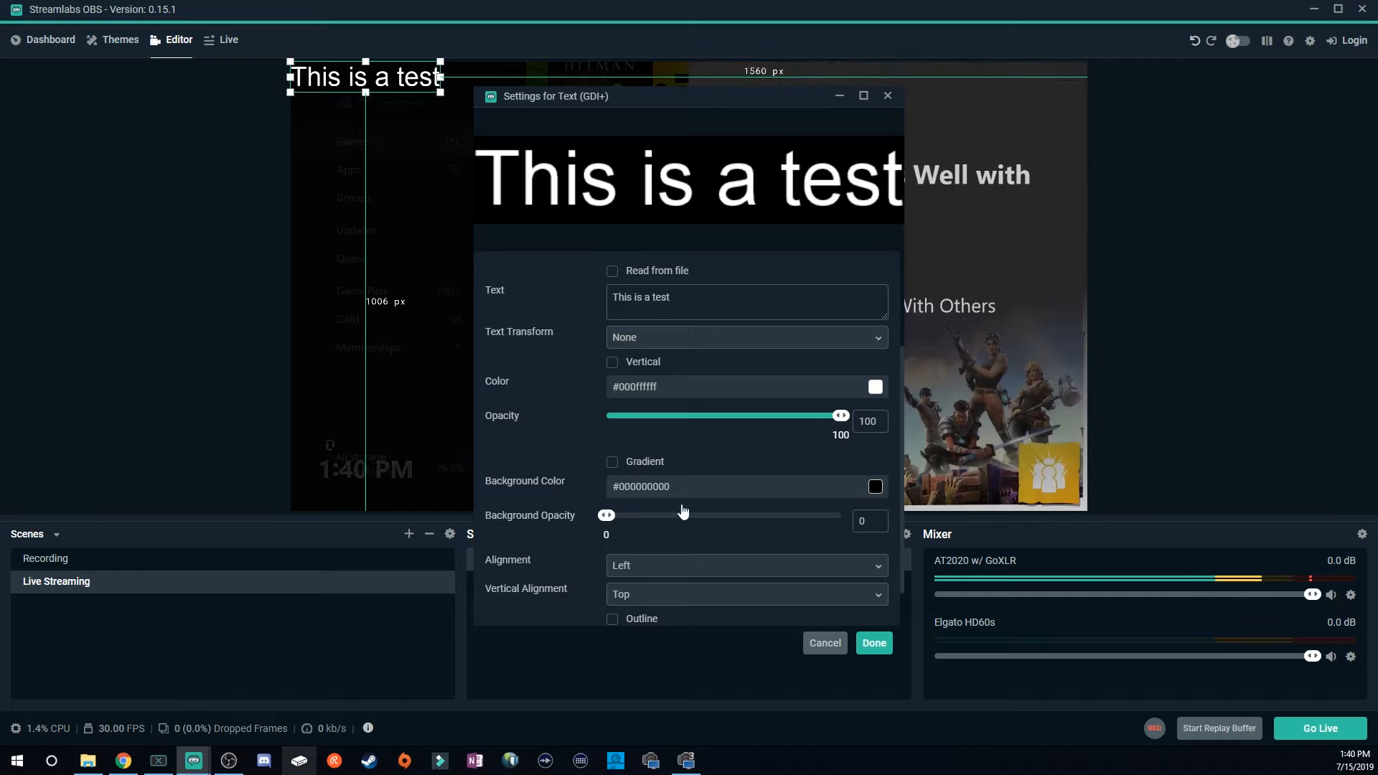
{"action": "scroll", "coordinate": [527, 580], "scroll_direction": "down", "scroll_amount": 1}
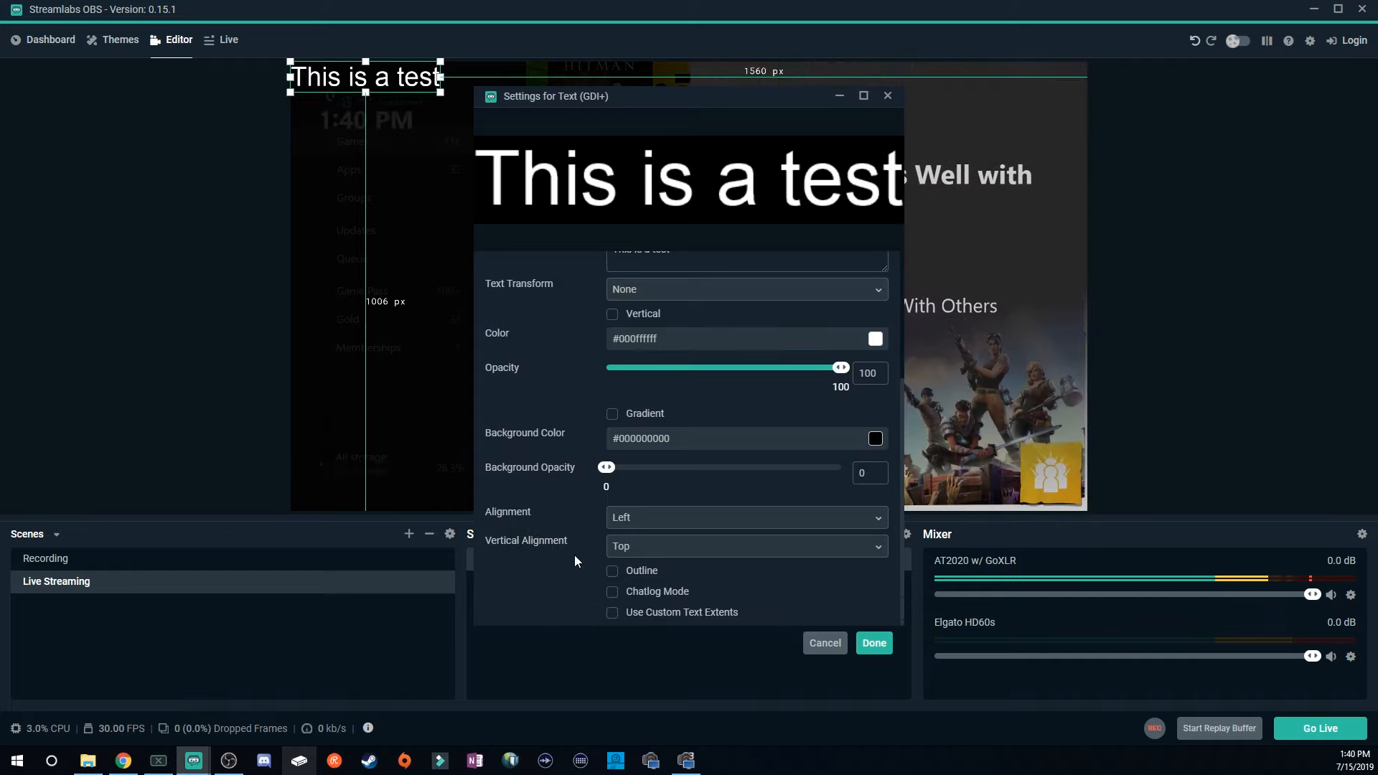
Turn the Outline option on and off again, then confirm the text settings.
{"action": "left_click", "coordinate": [612, 572]}
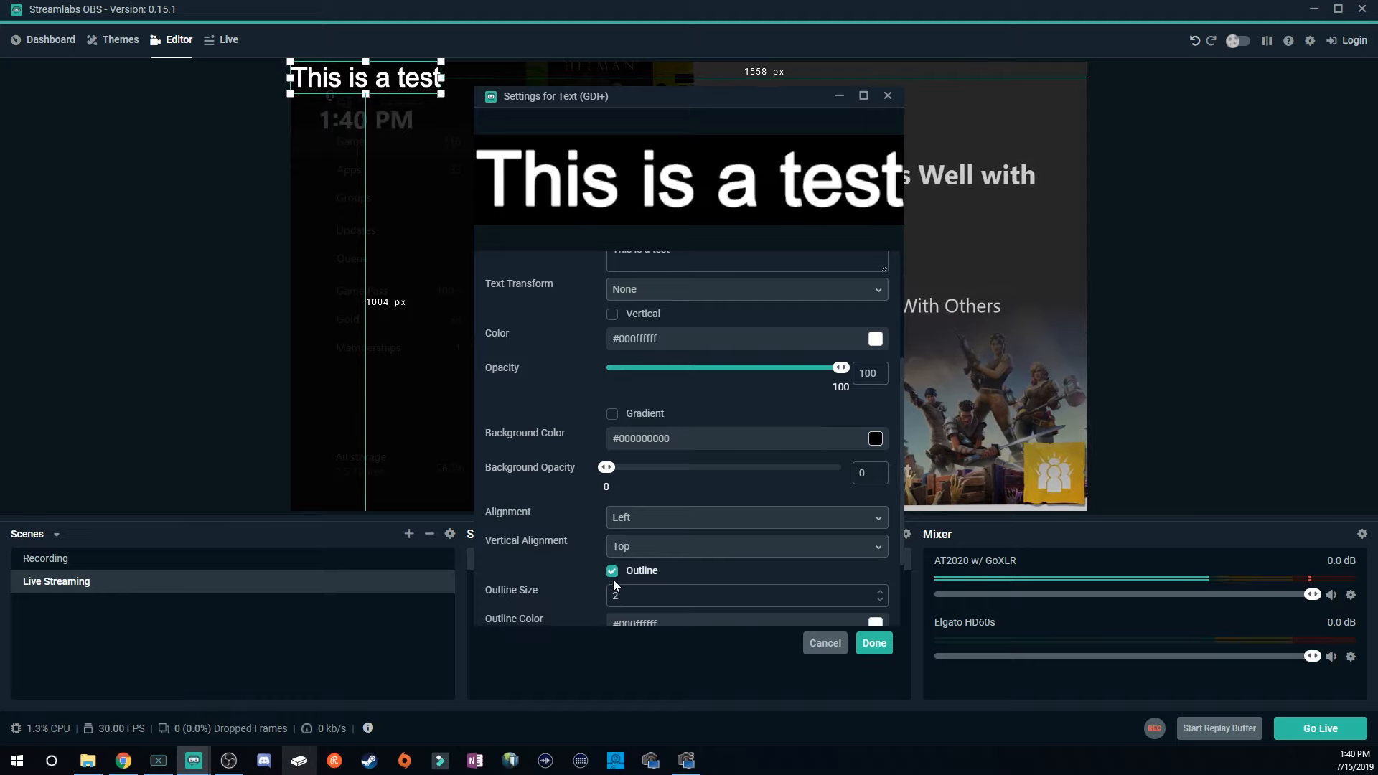
{"action": "left_click", "coordinate": [613, 571]}
{"action": "left_click", "coordinate": [874, 643]}
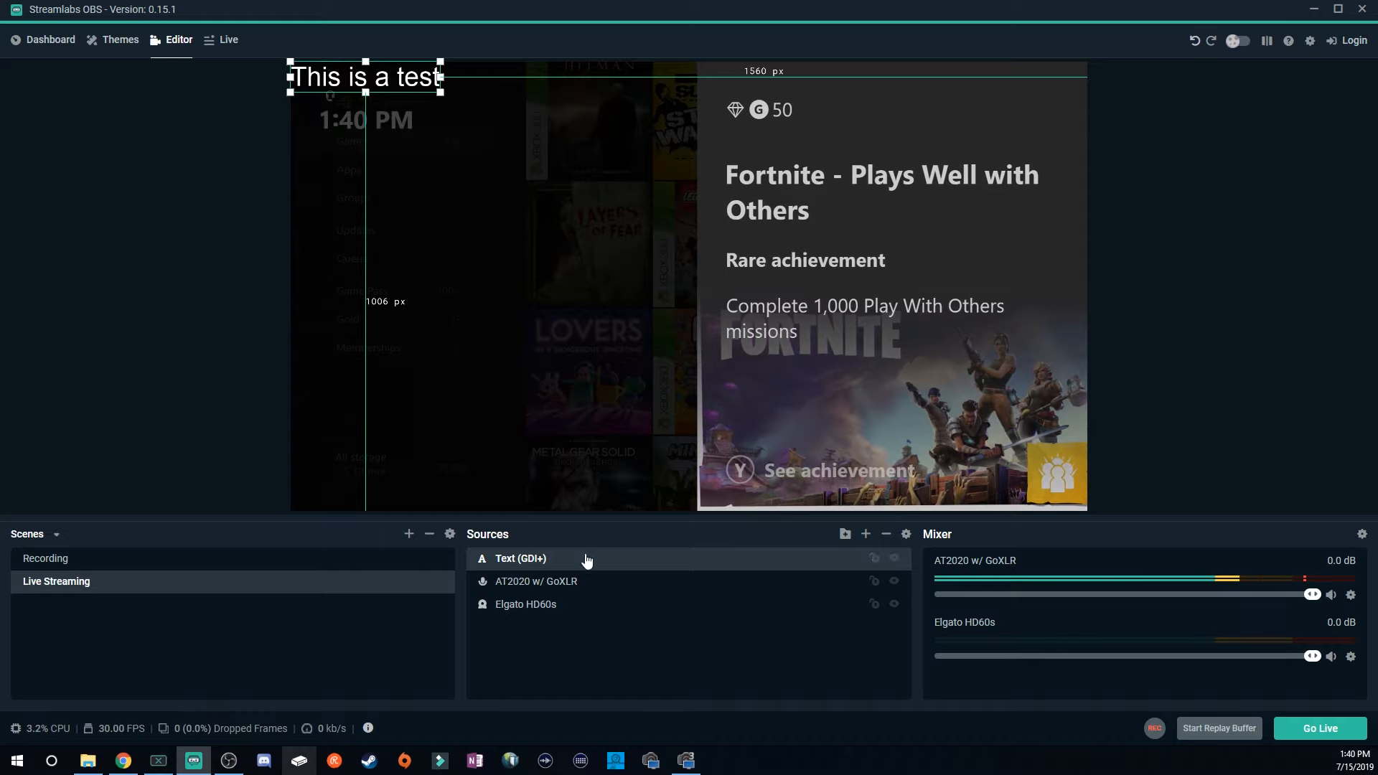
Move the text to the top centre of the canvas.
{"action": "left_click_drag", "start_coordinate": [363, 78], "coordinate": [659, 87]}
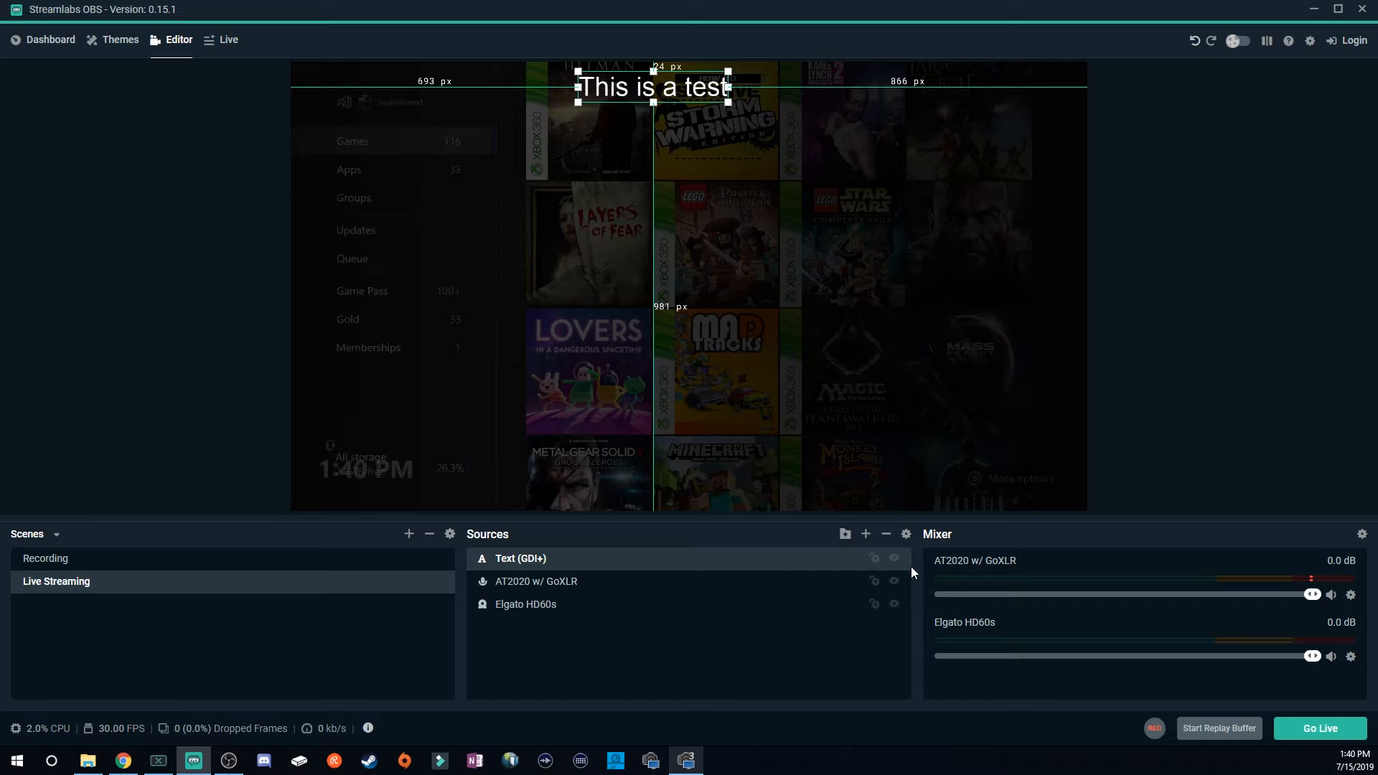
{"action": "left_click", "coordinate": [867, 535]}
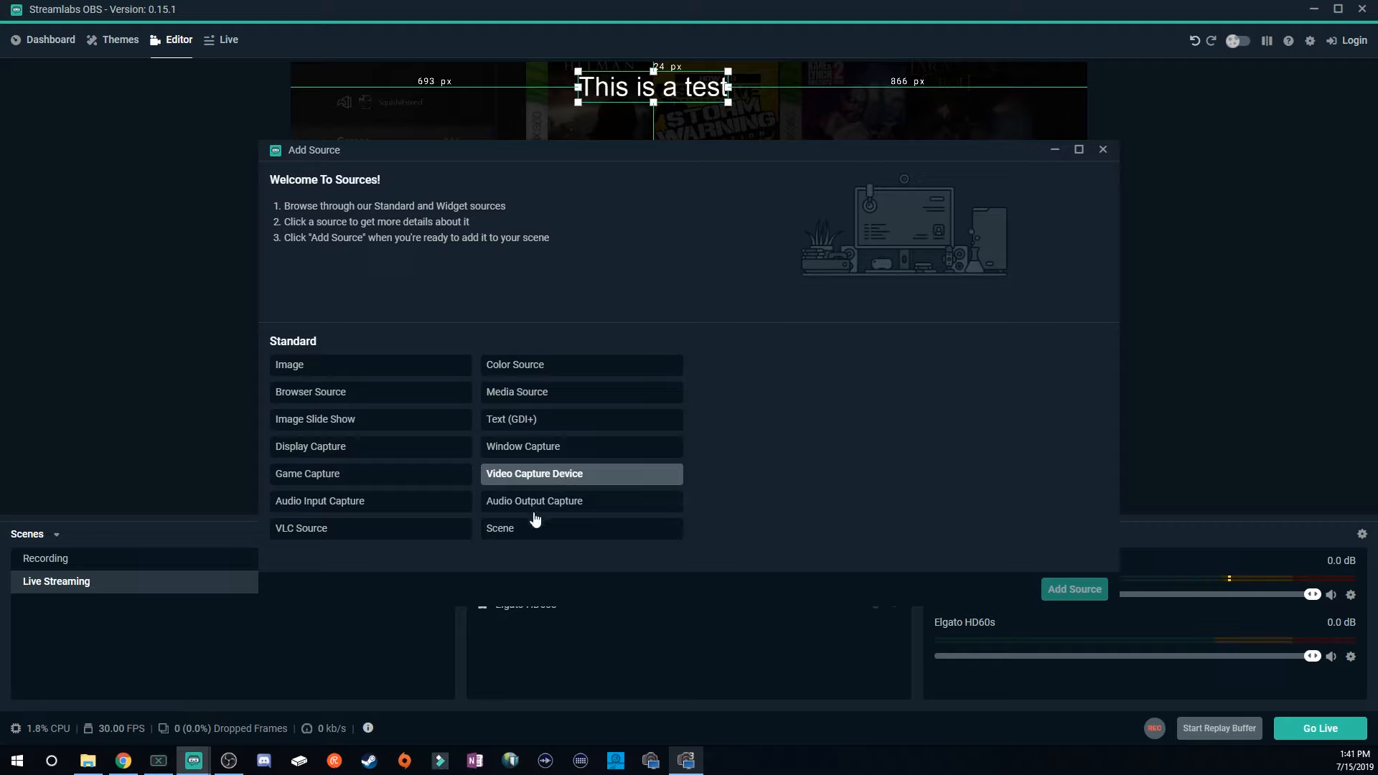
{"action": "left_click", "coordinate": [524, 533]}
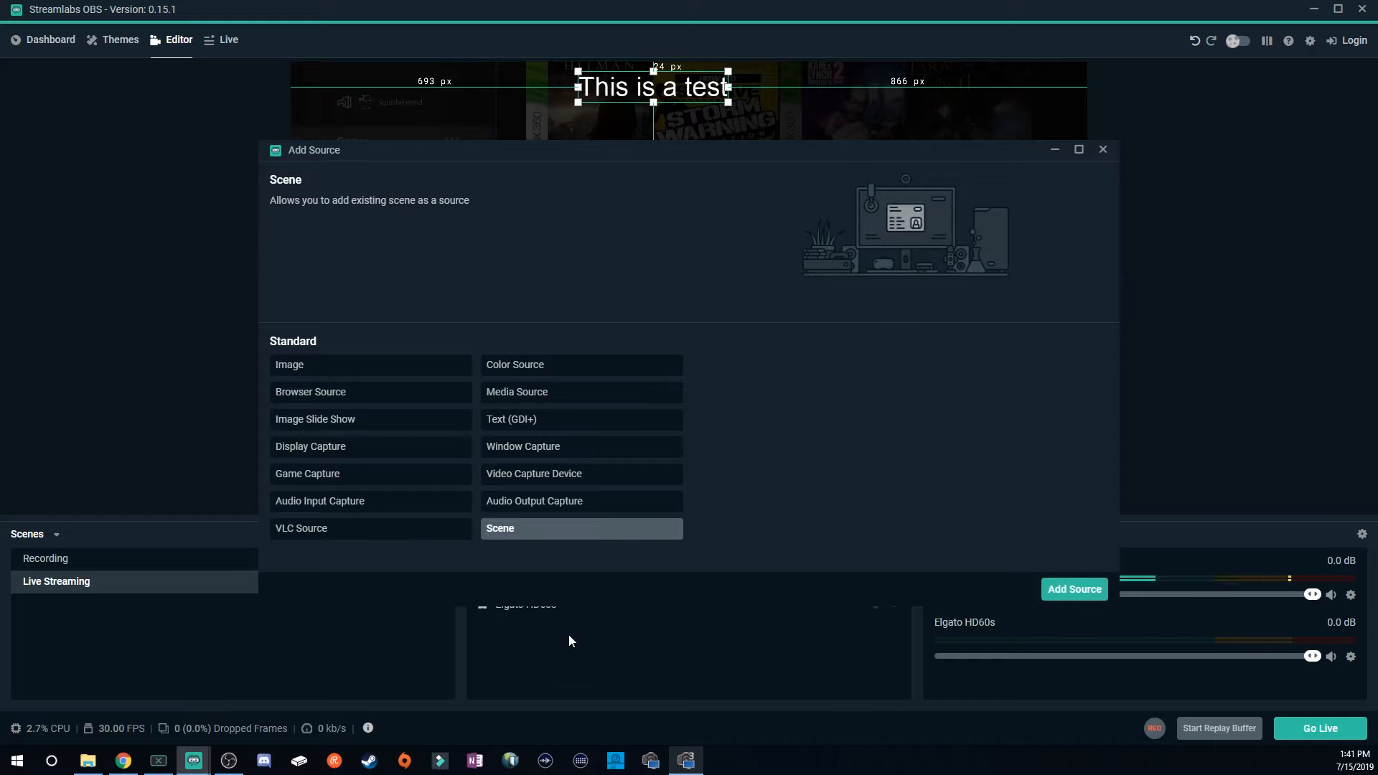
{"action": "left_click", "coordinate": [1058, 593]}
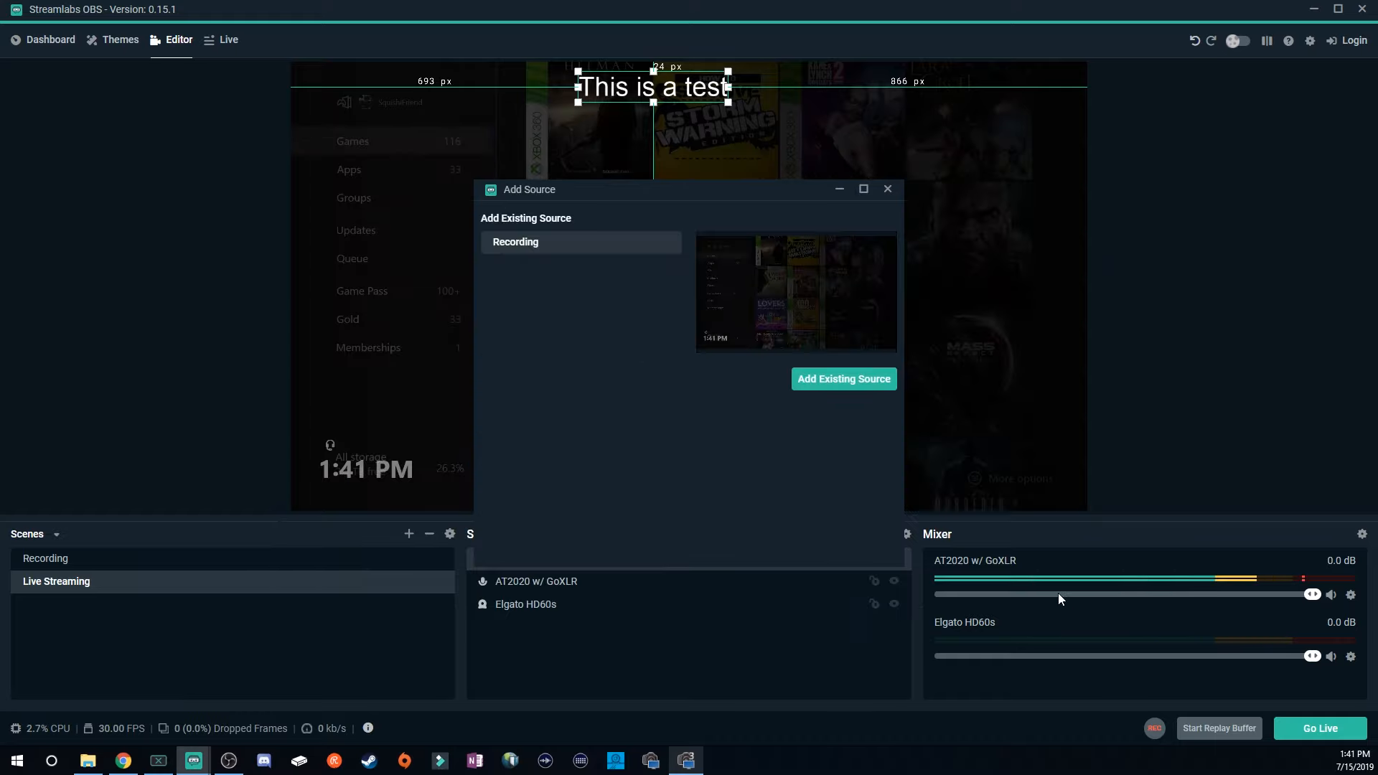
{"action": "left_click", "coordinate": [889, 188]}
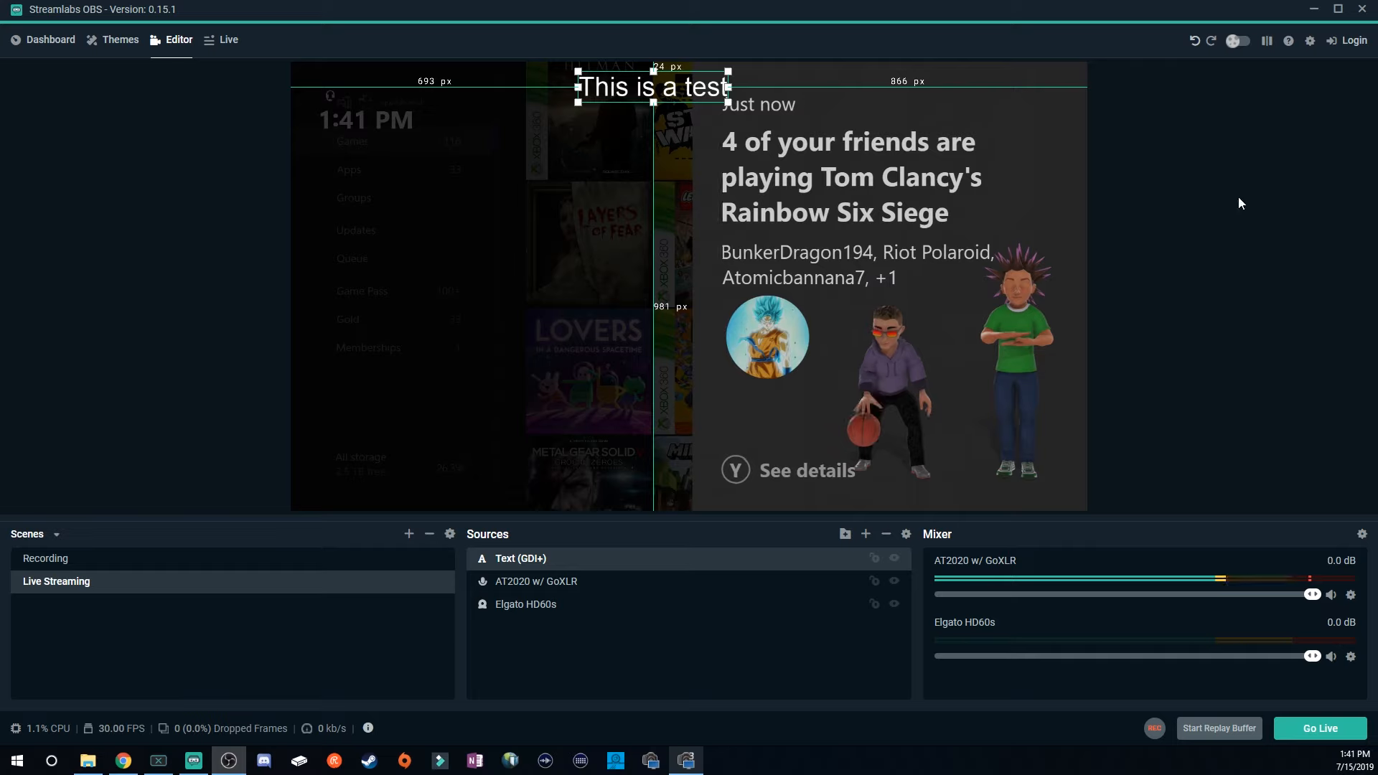
Open the Settings window and review the General options.
{"action": "left_click", "coordinate": [1310, 41]}
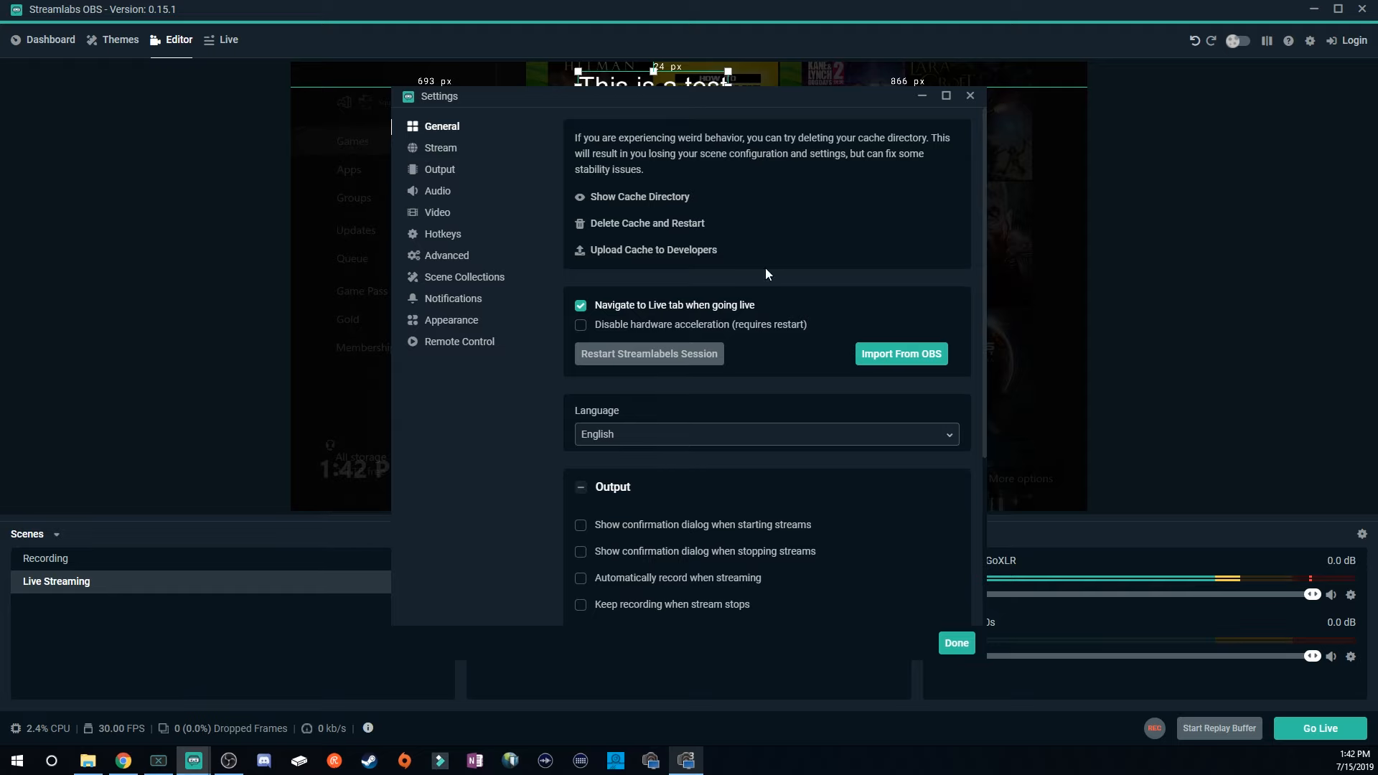
{"action": "left_click_drag", "start_coordinate": [661, 106], "coordinate": [1008, 101]}
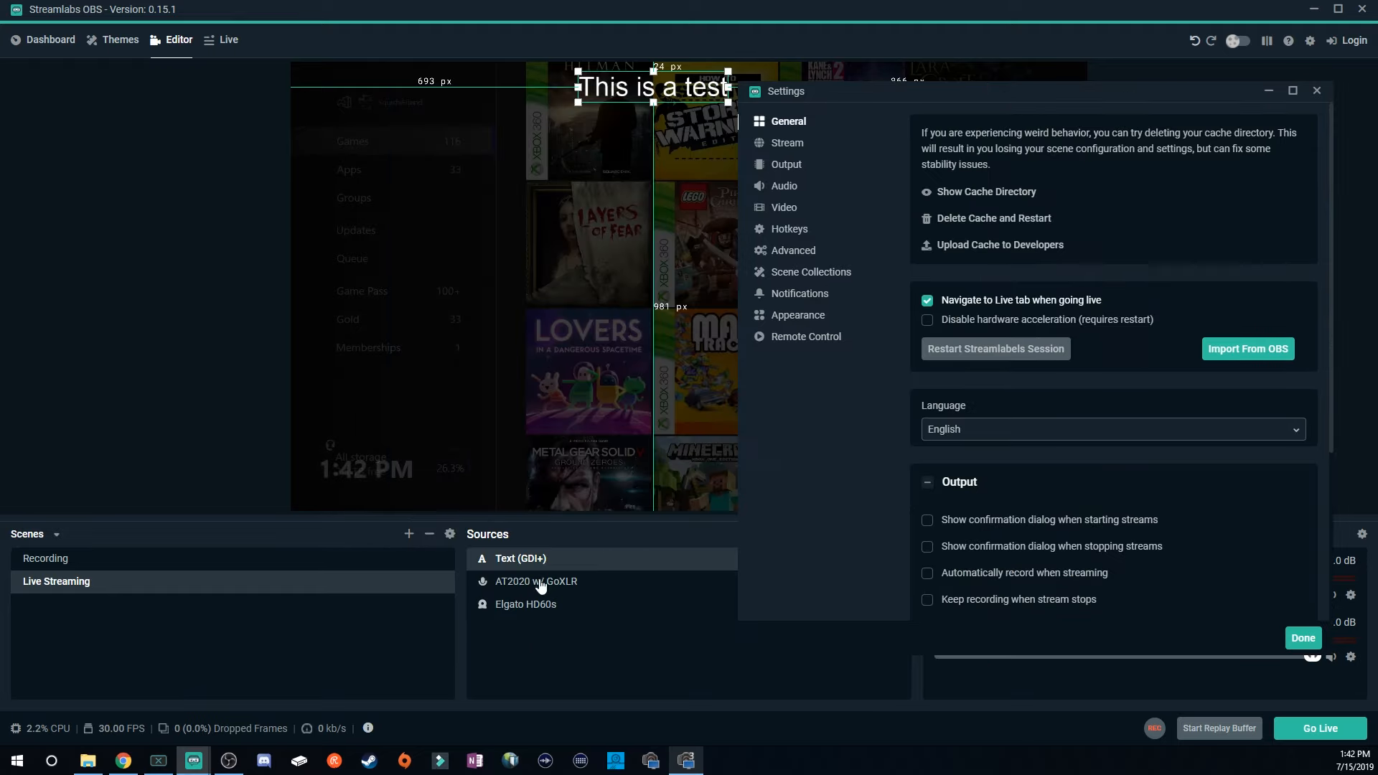
{"action": "left_click_drag", "start_coordinate": [1031, 93], "coordinate": [623, 87]}
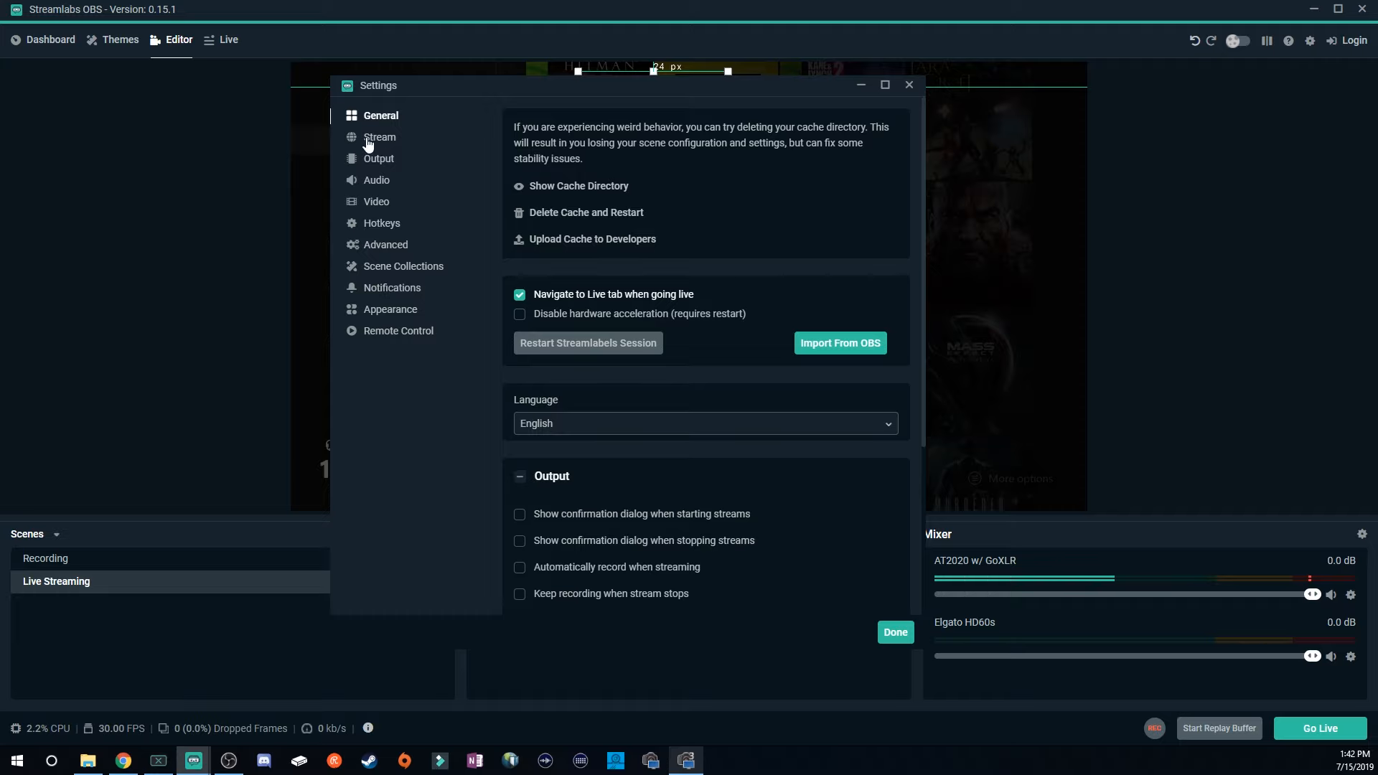
{"action": "scroll", "coordinate": [661, 341], "scroll_direction": "down", "scroll_amount": 3}
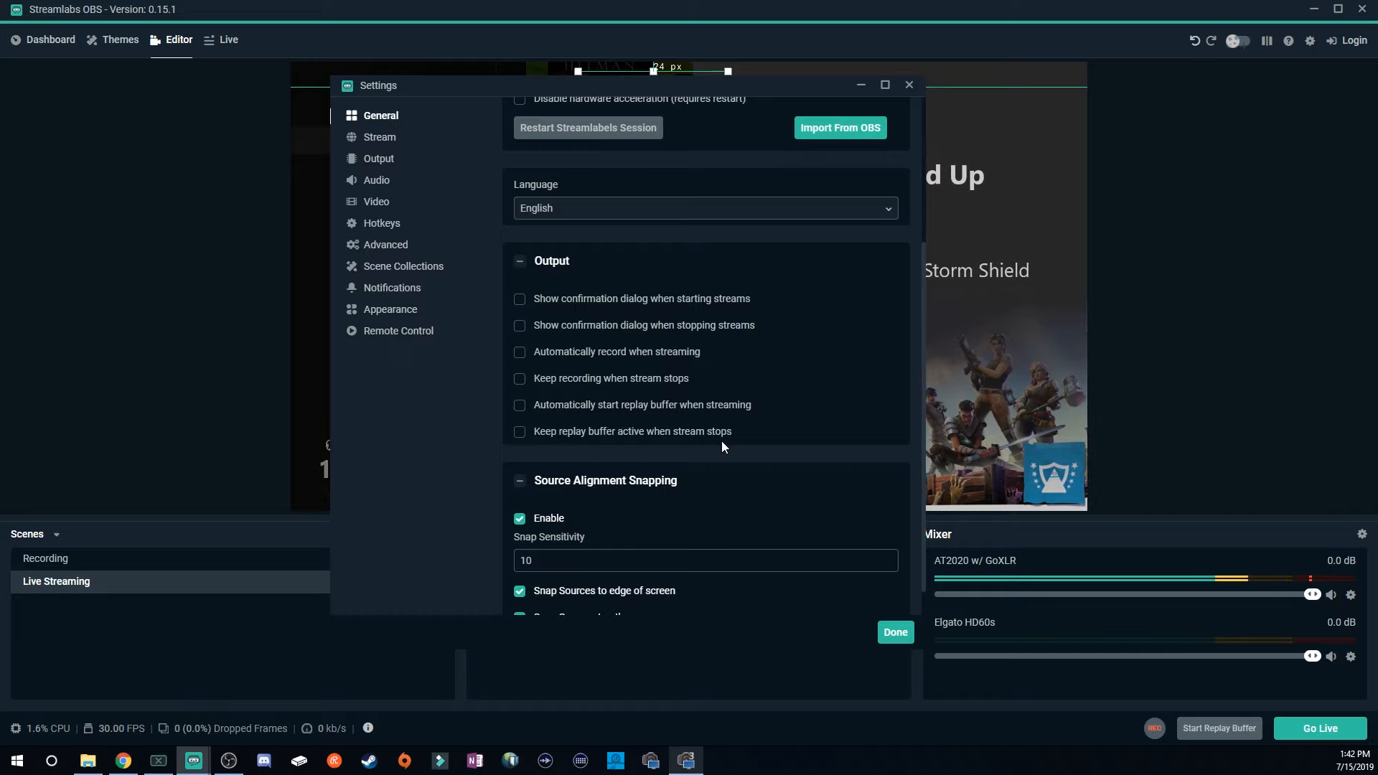
{"action": "scroll", "coordinate": [722, 441], "scroll_direction": "down", "scroll_amount": 1}
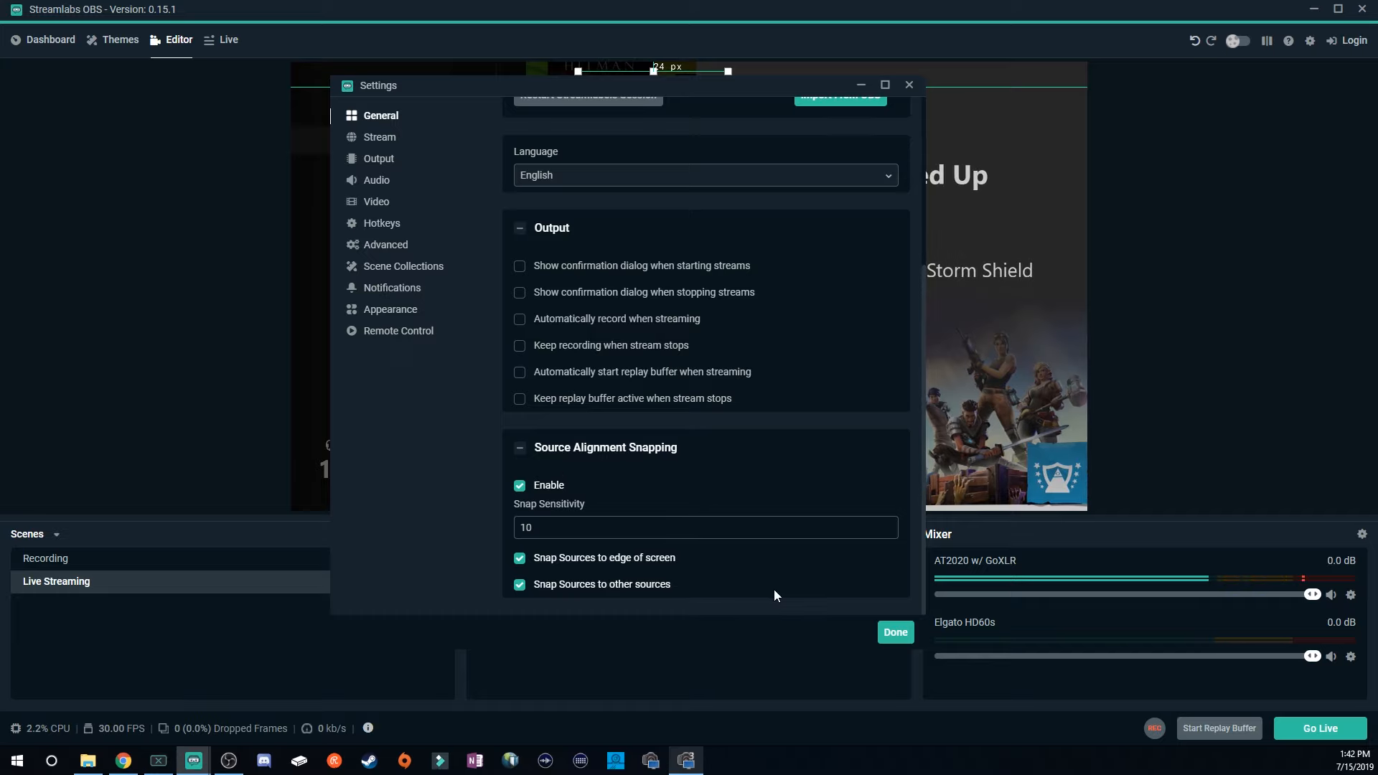
{"action": "scroll", "coordinate": [796, 547], "scroll_direction": "up", "scroll_amount": 3}
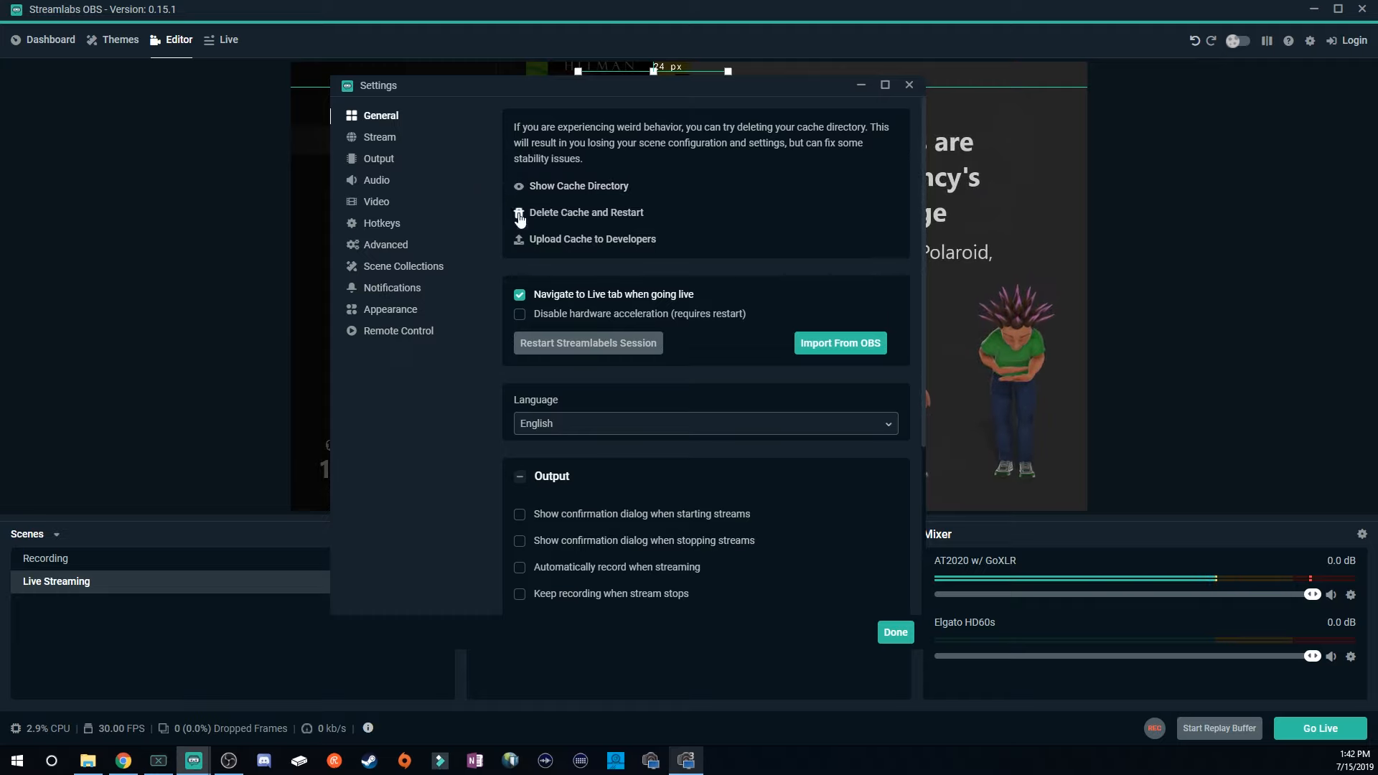
Switch the stream type to Custom Streaming Server and back to Streaming Services.
{"action": "left_click", "coordinate": [383, 142]}
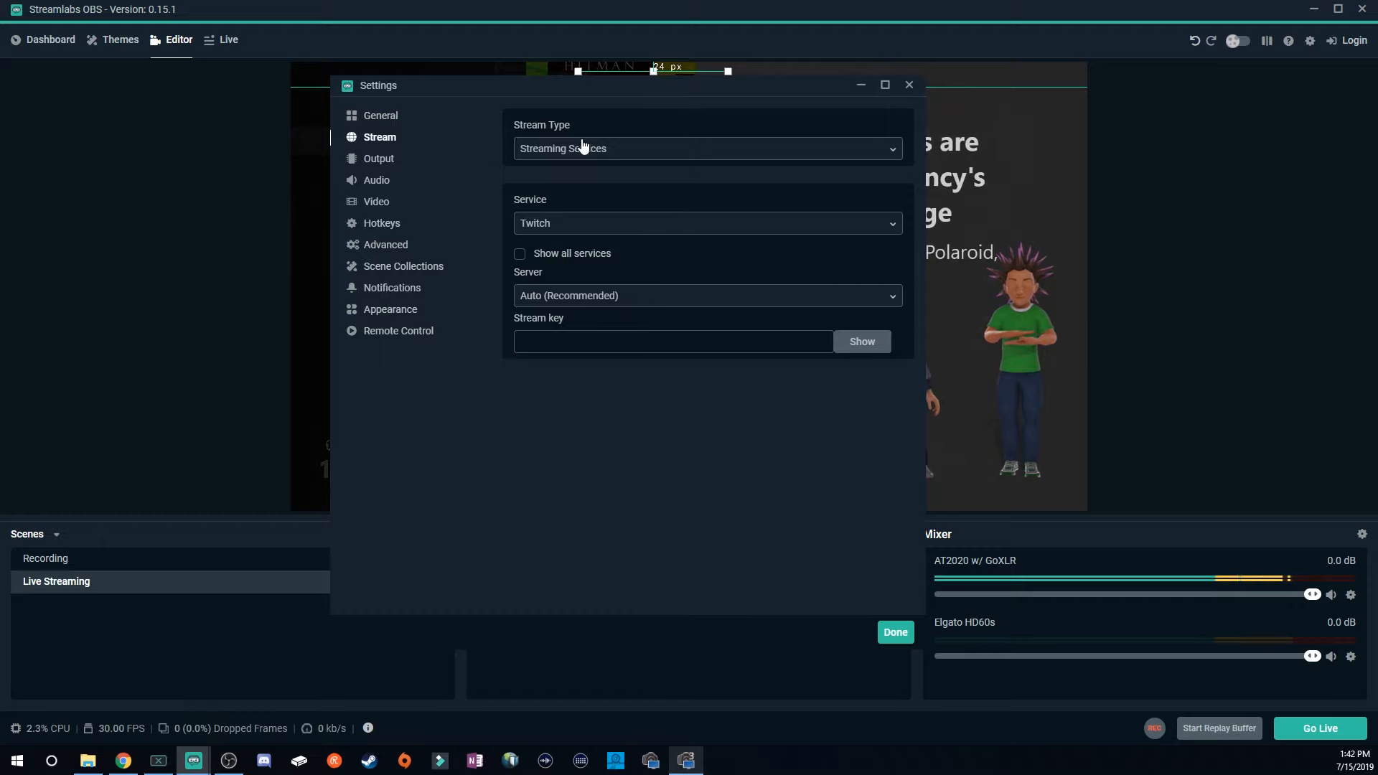
{"action": "left_click", "coordinate": [837, 151]}
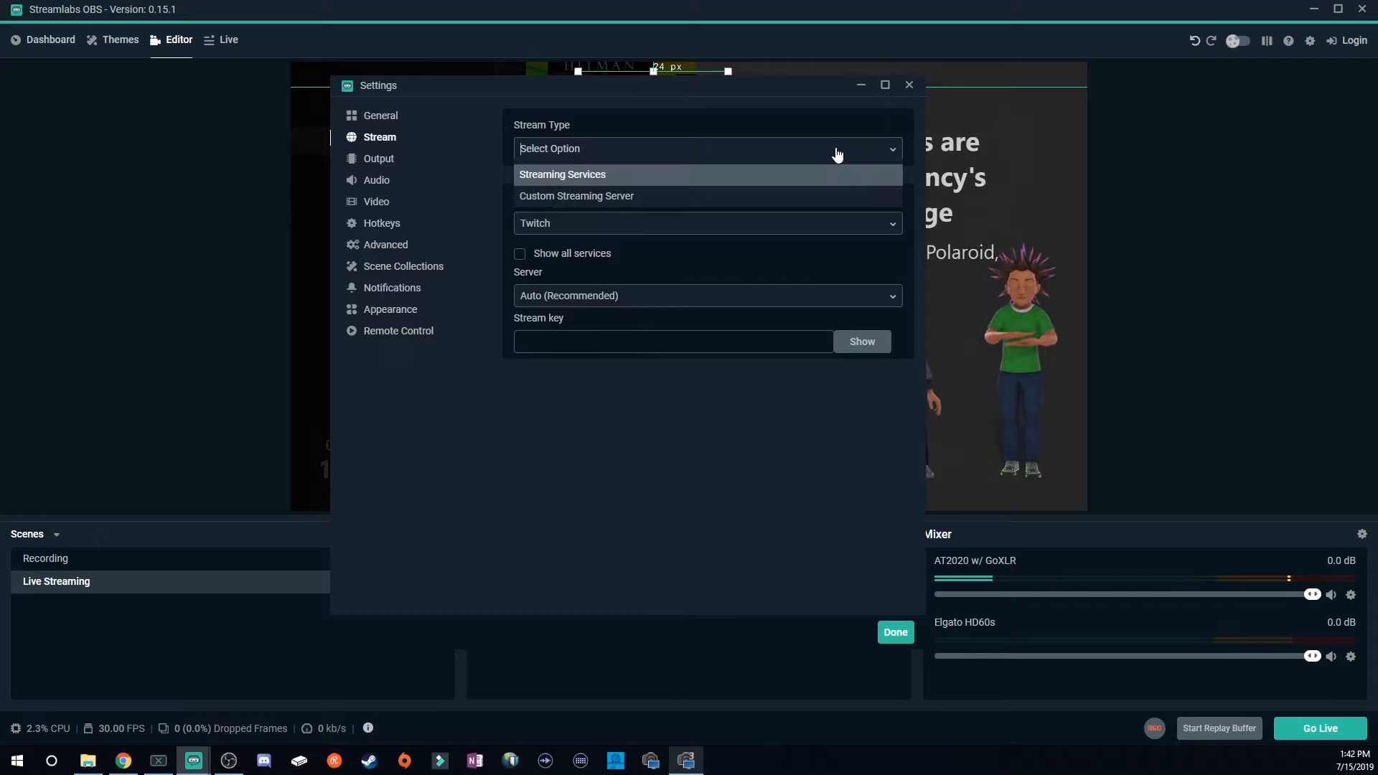
{"action": "left_click", "coordinate": [548, 196]}
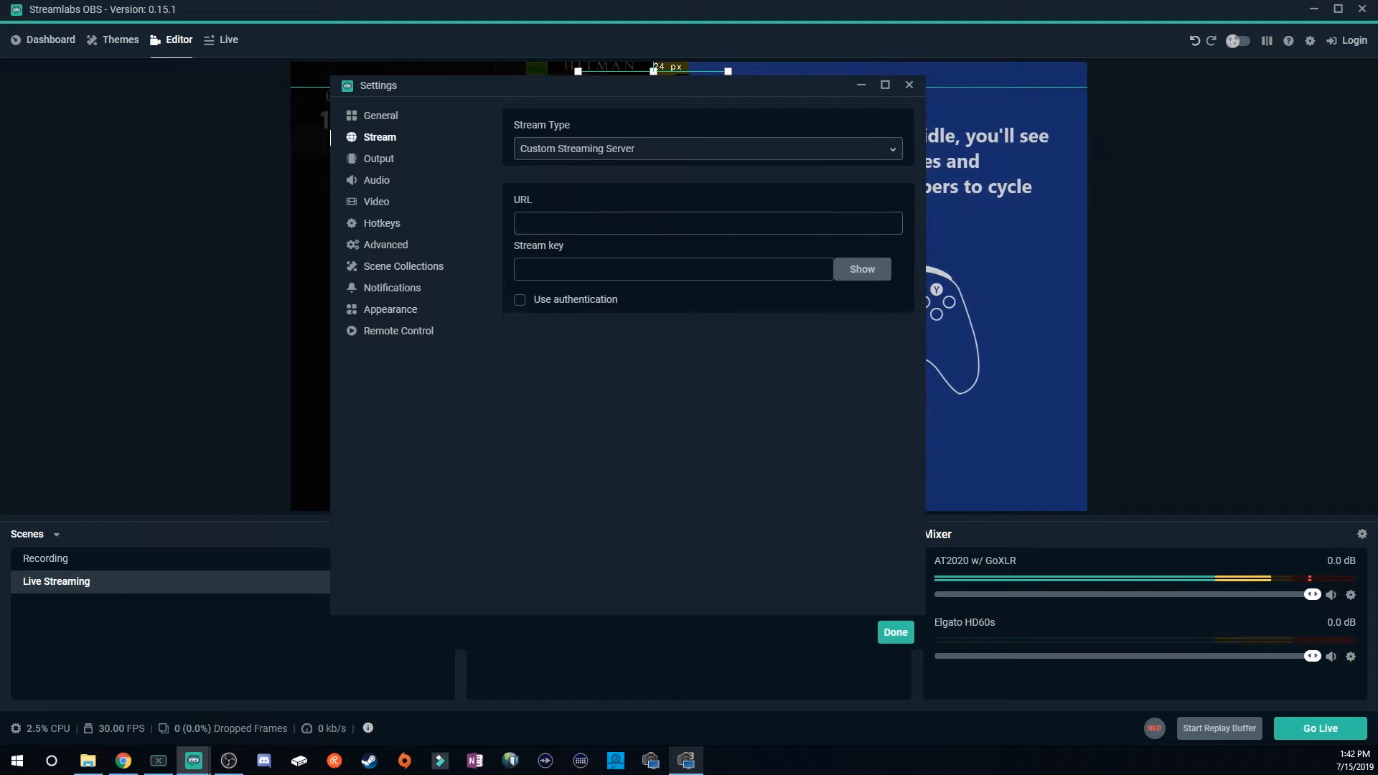
{"action": "left_click", "coordinate": [812, 148]}
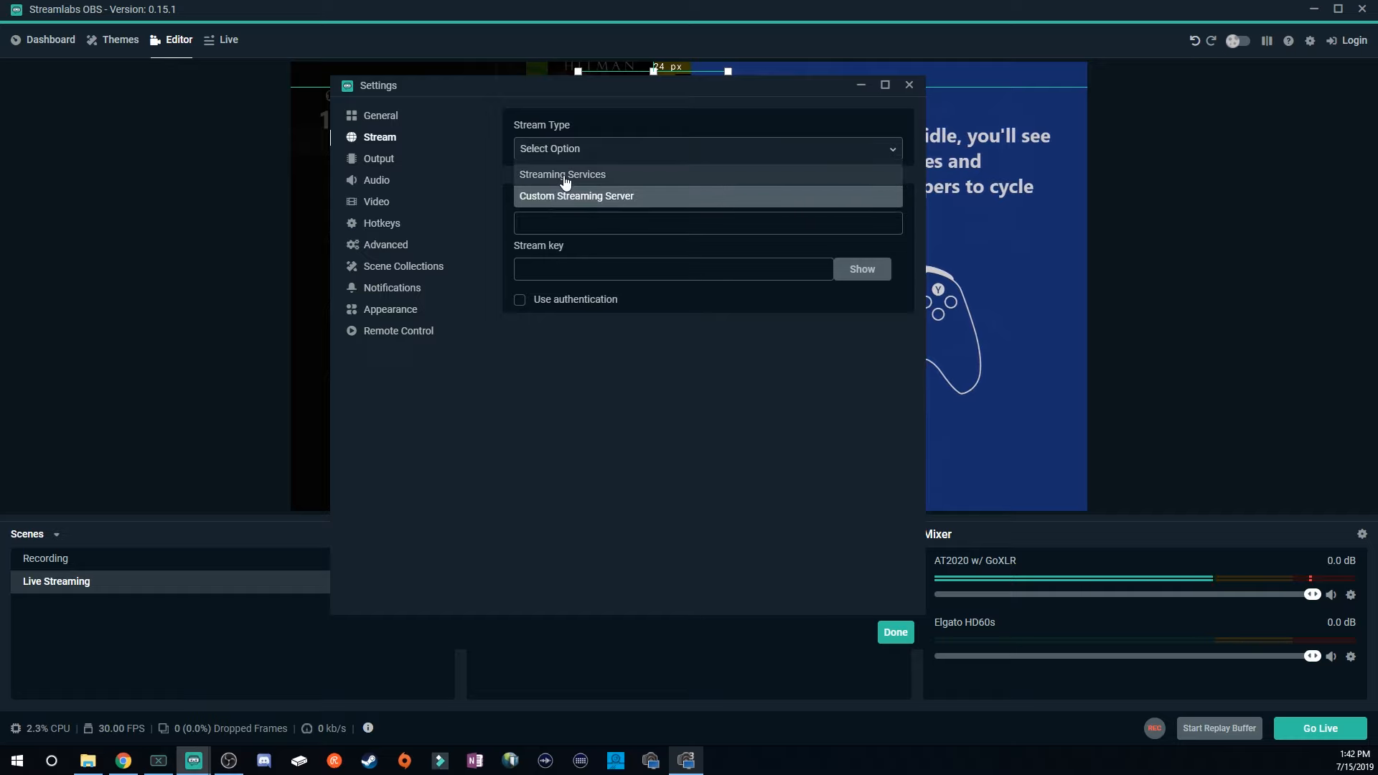
{"action": "left_click", "coordinate": [549, 176]}
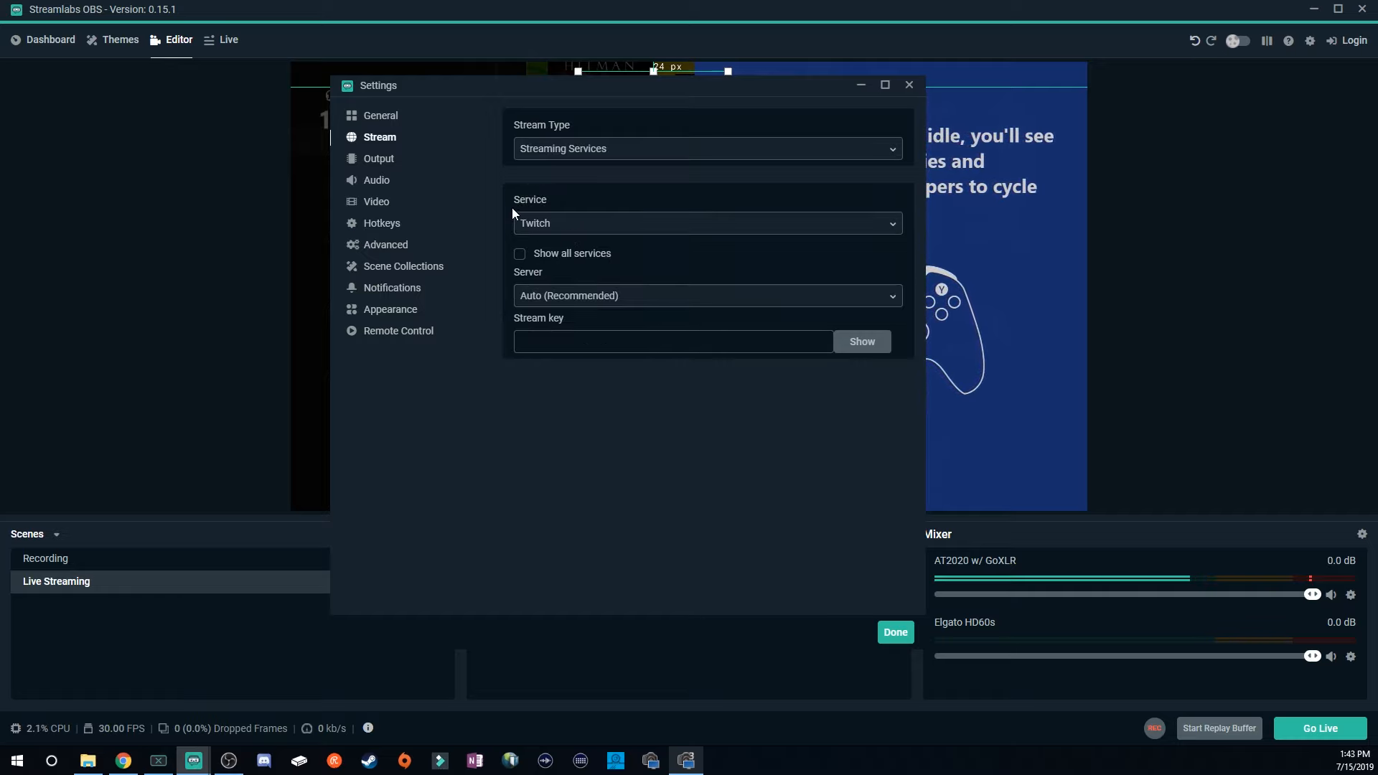
Set the Twitch streaming server to US Central: Dallas, TX.
{"action": "left_click", "coordinate": [886, 228]}
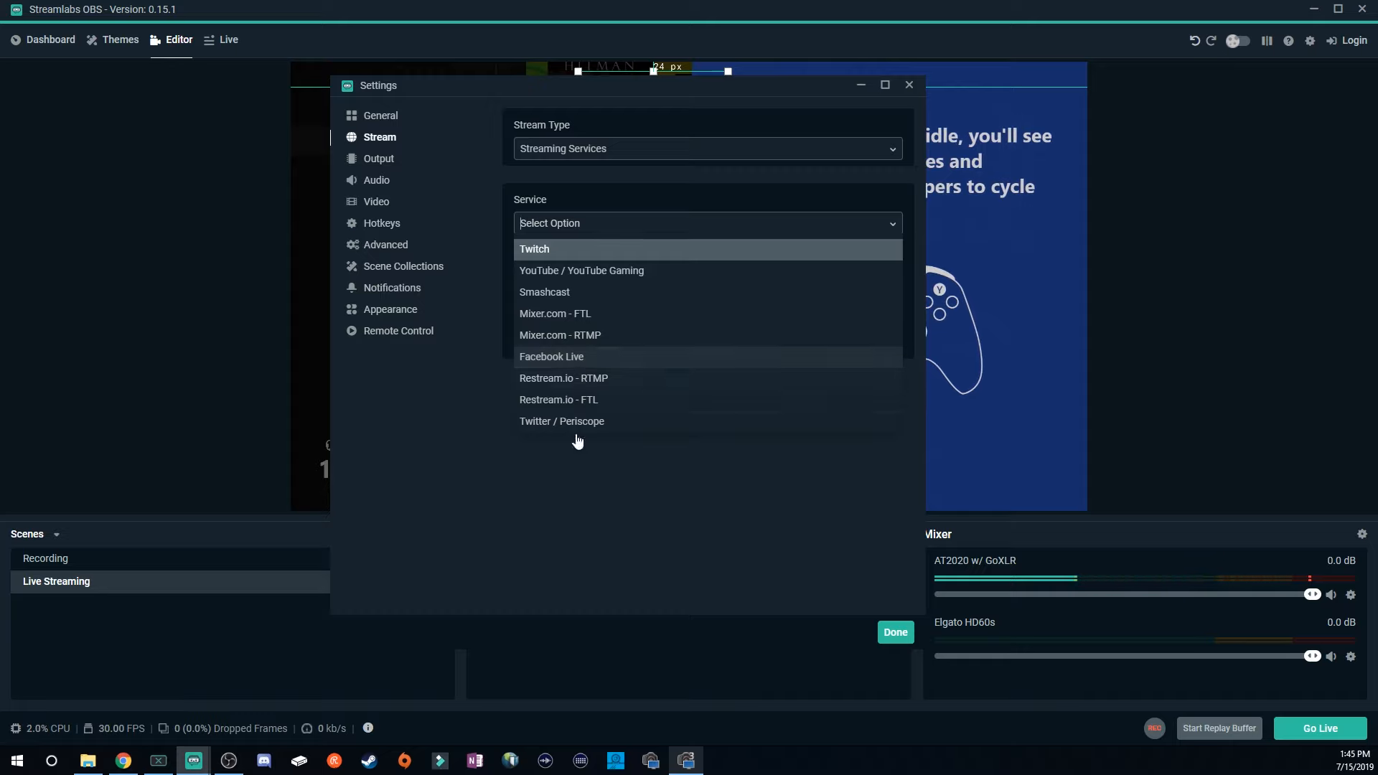
{"action": "left_click", "coordinate": [611, 552]}
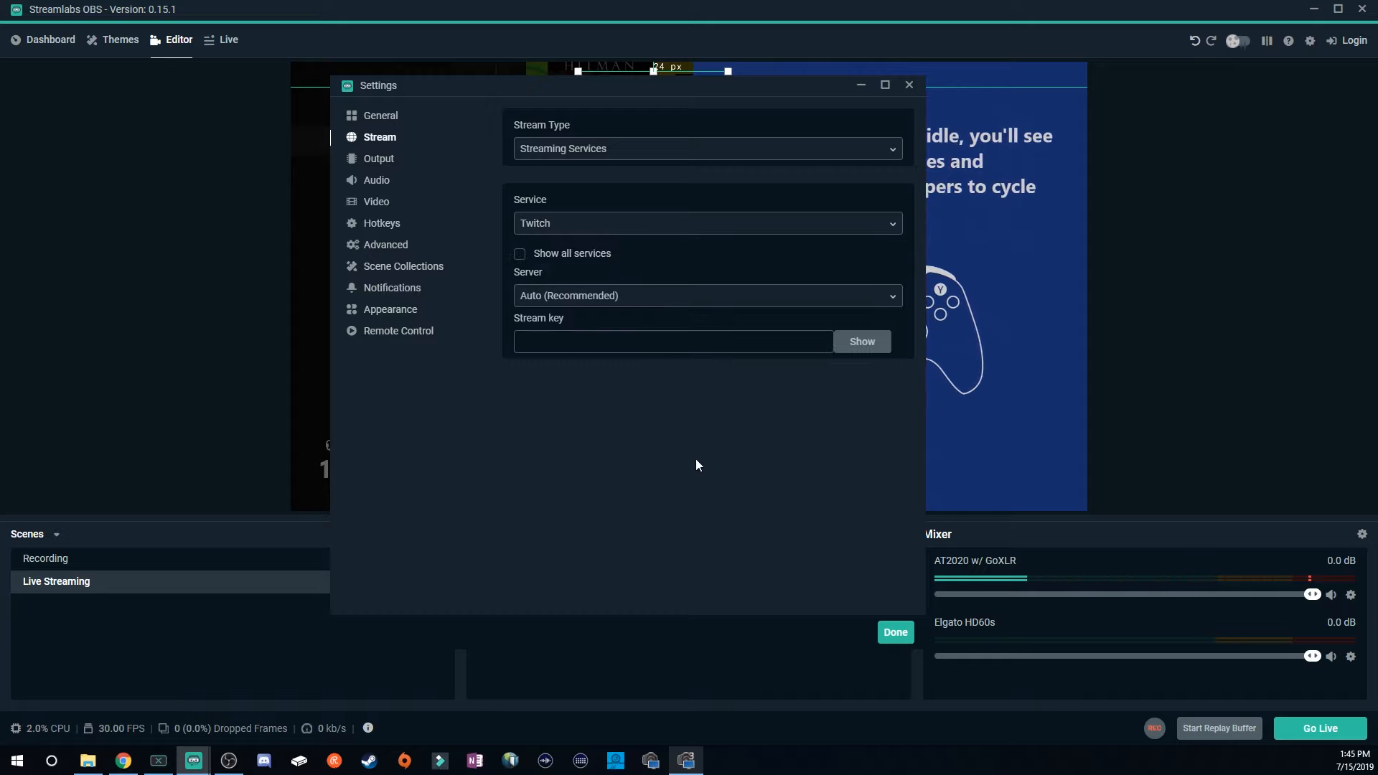
{"action": "left_click", "coordinate": [560, 296]}
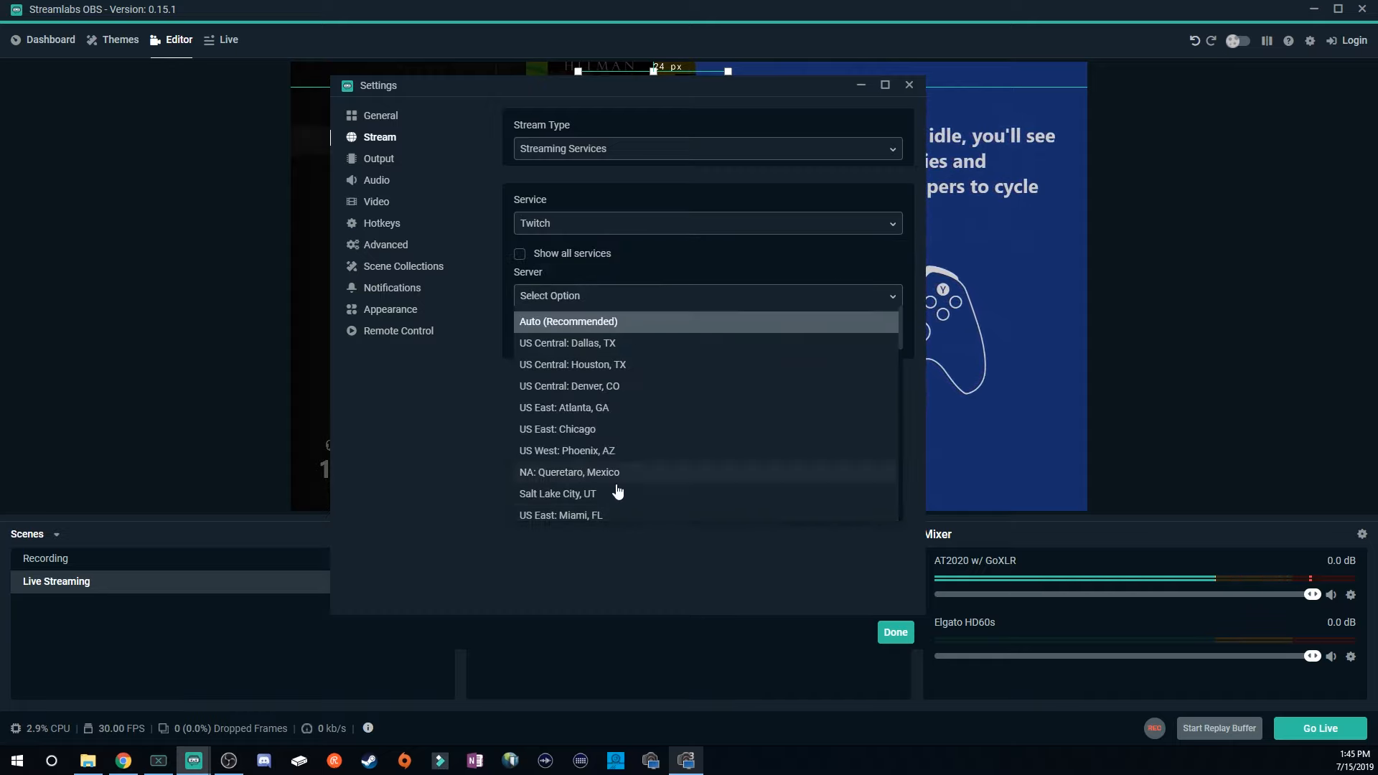
{"action": "left_click", "coordinate": [590, 343]}
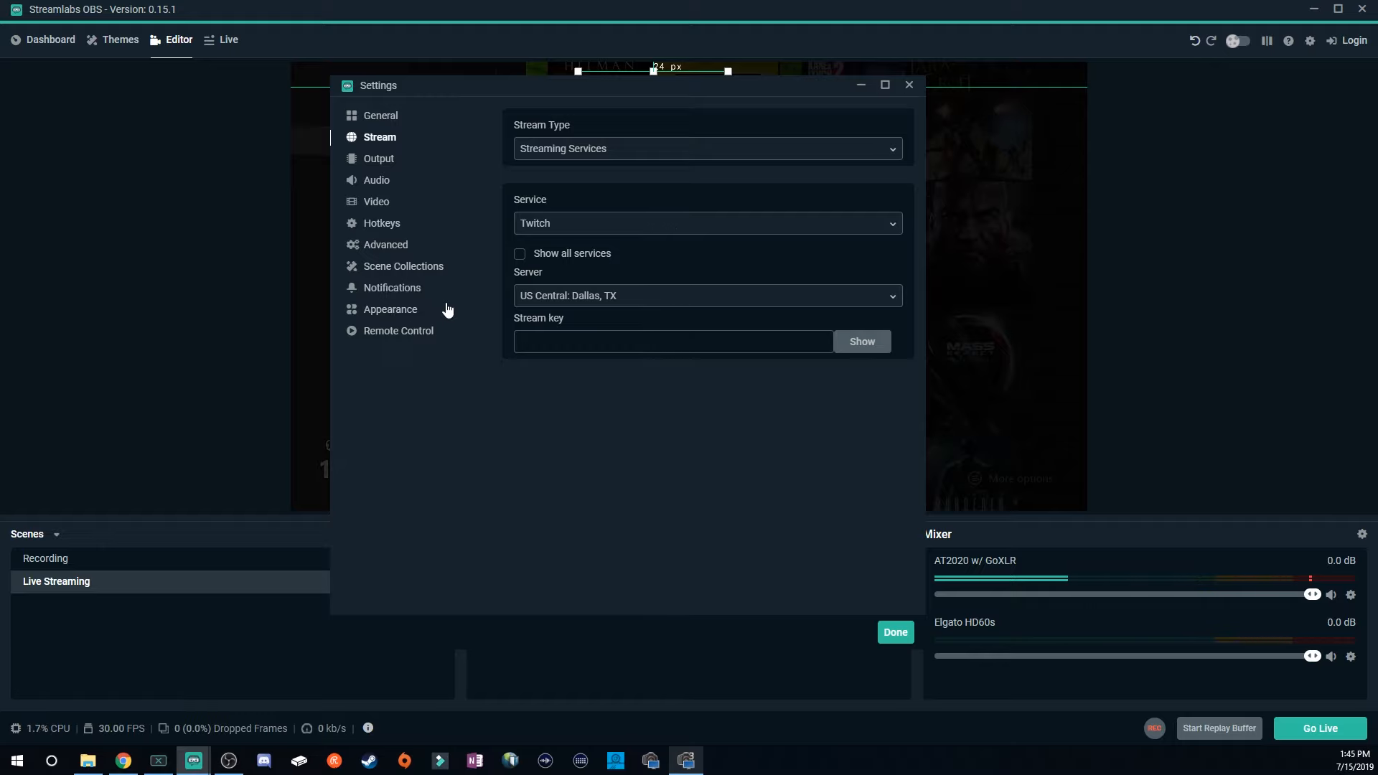
In the Output settings, set the streaming audio bitrate to 128.
{"action": "left_click", "coordinate": [381, 165]}
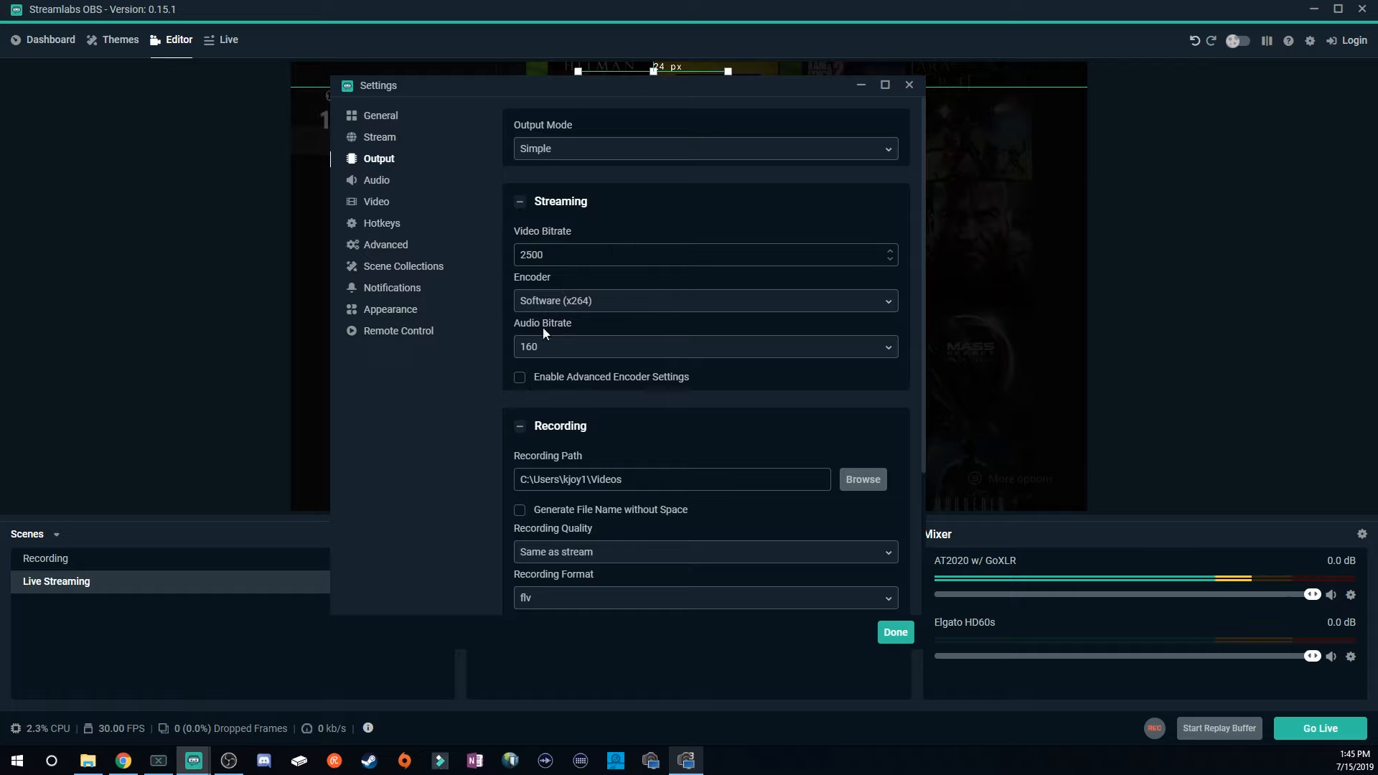
{"action": "left_click_drag", "start_coordinate": [546, 255], "coordinate": [517, 264]}
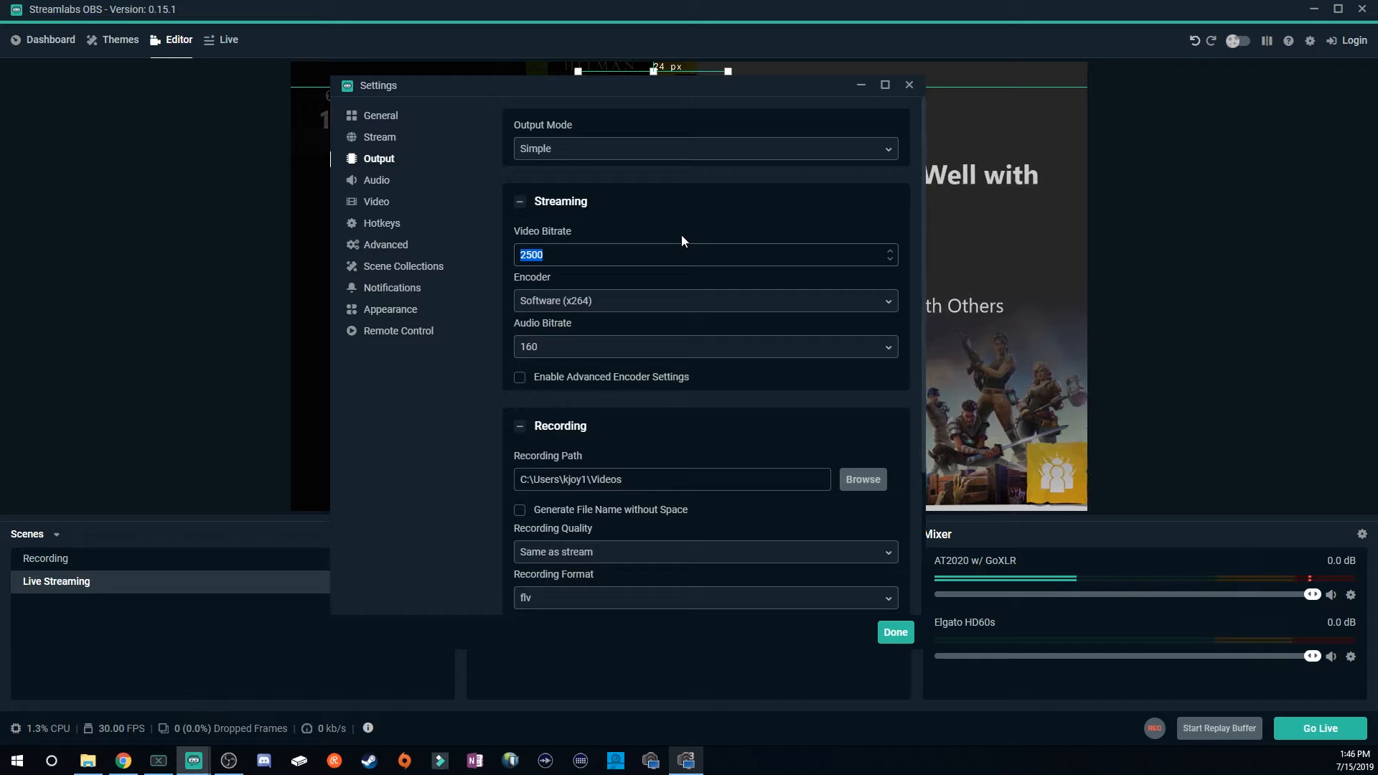
{"action": "left_click", "coordinate": [563, 302]}
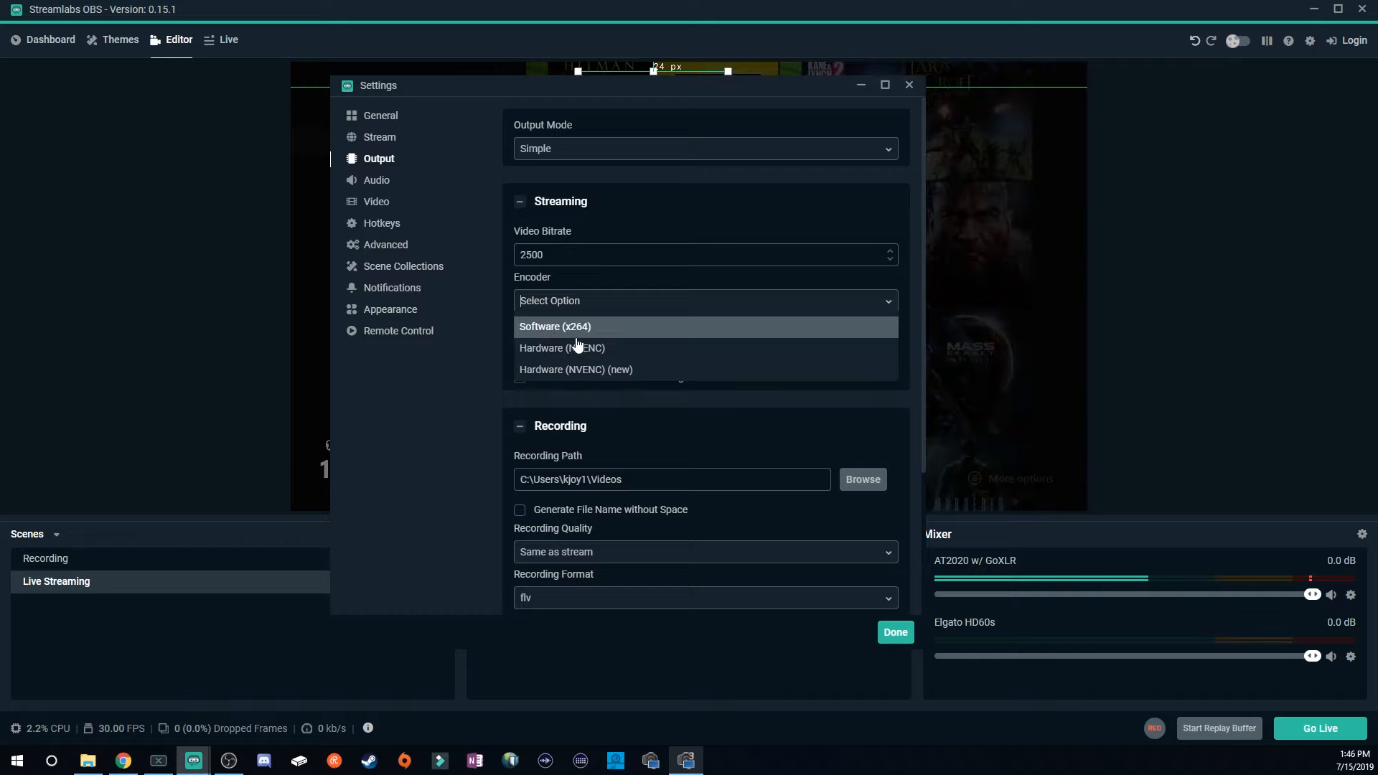
{"action": "key", "text": "Return"}
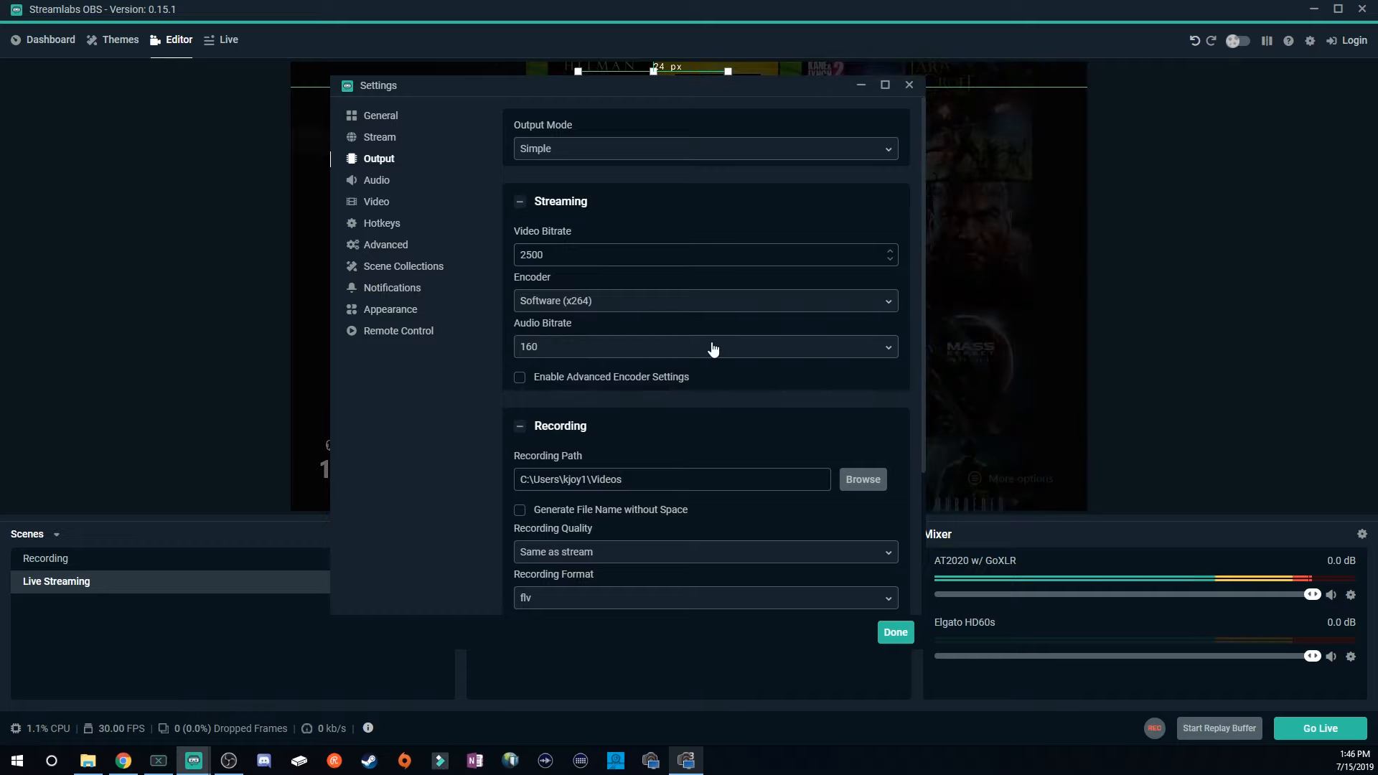
{"action": "left_click", "coordinate": [845, 355]}
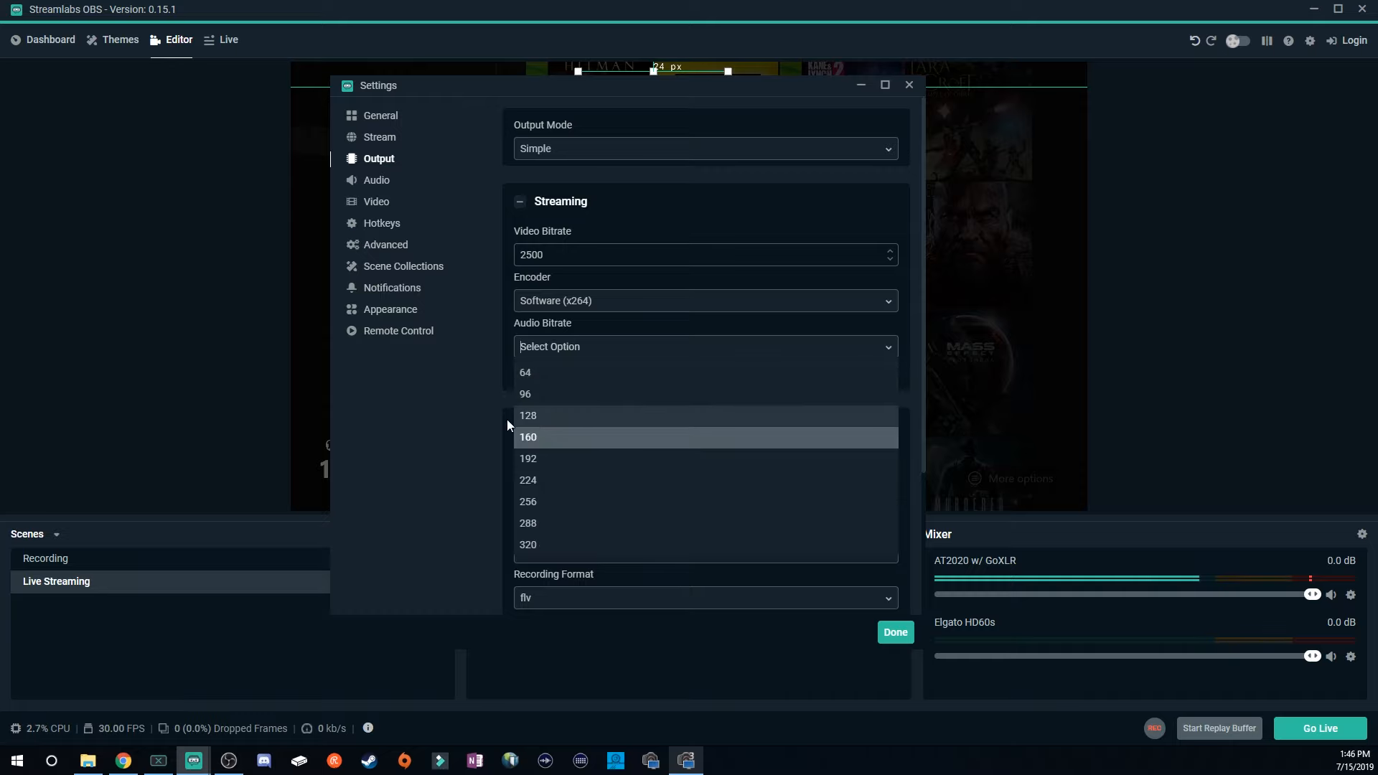
{"action": "left_click", "coordinate": [560, 406]}
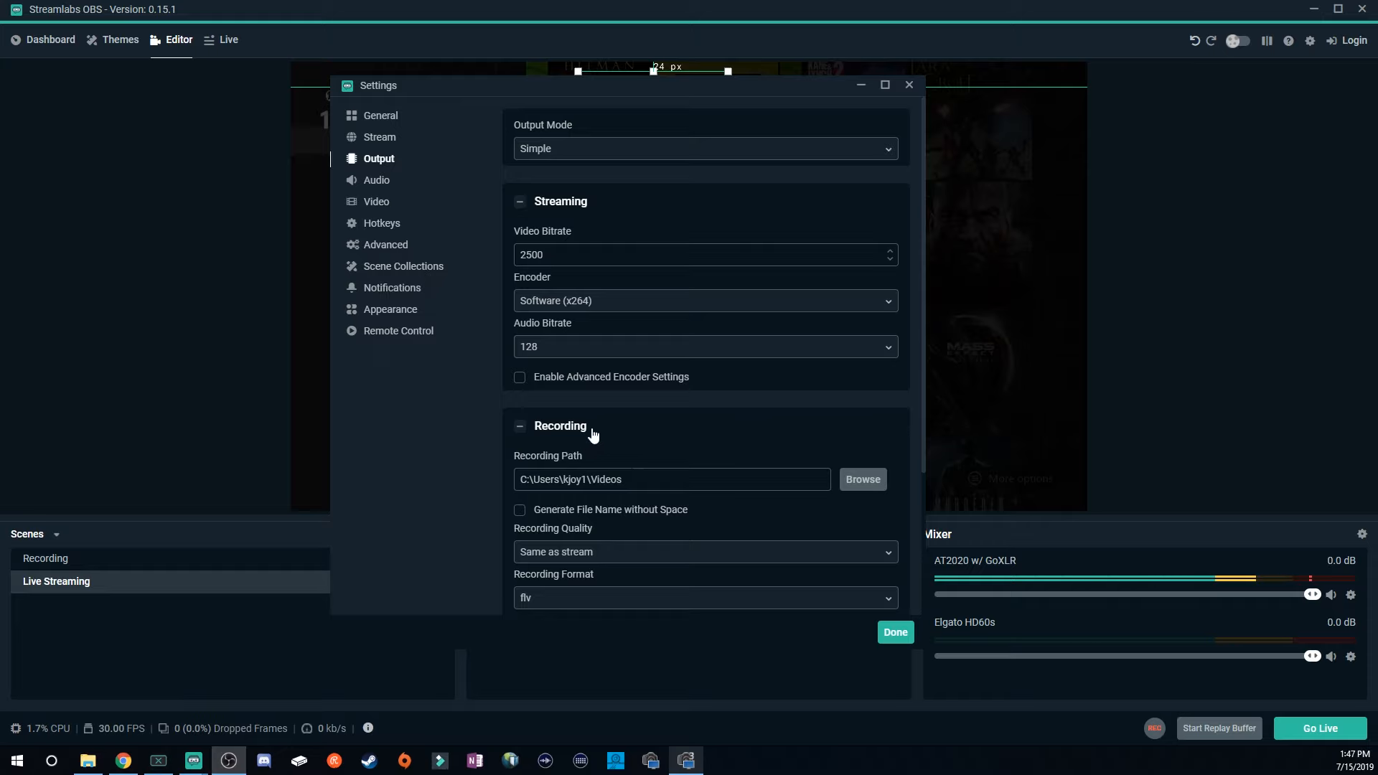
Review the recording quality options and set the recording format to mp4.
{"action": "scroll", "coordinate": [593, 435], "scroll_direction": "down", "scroll_amount": 2}
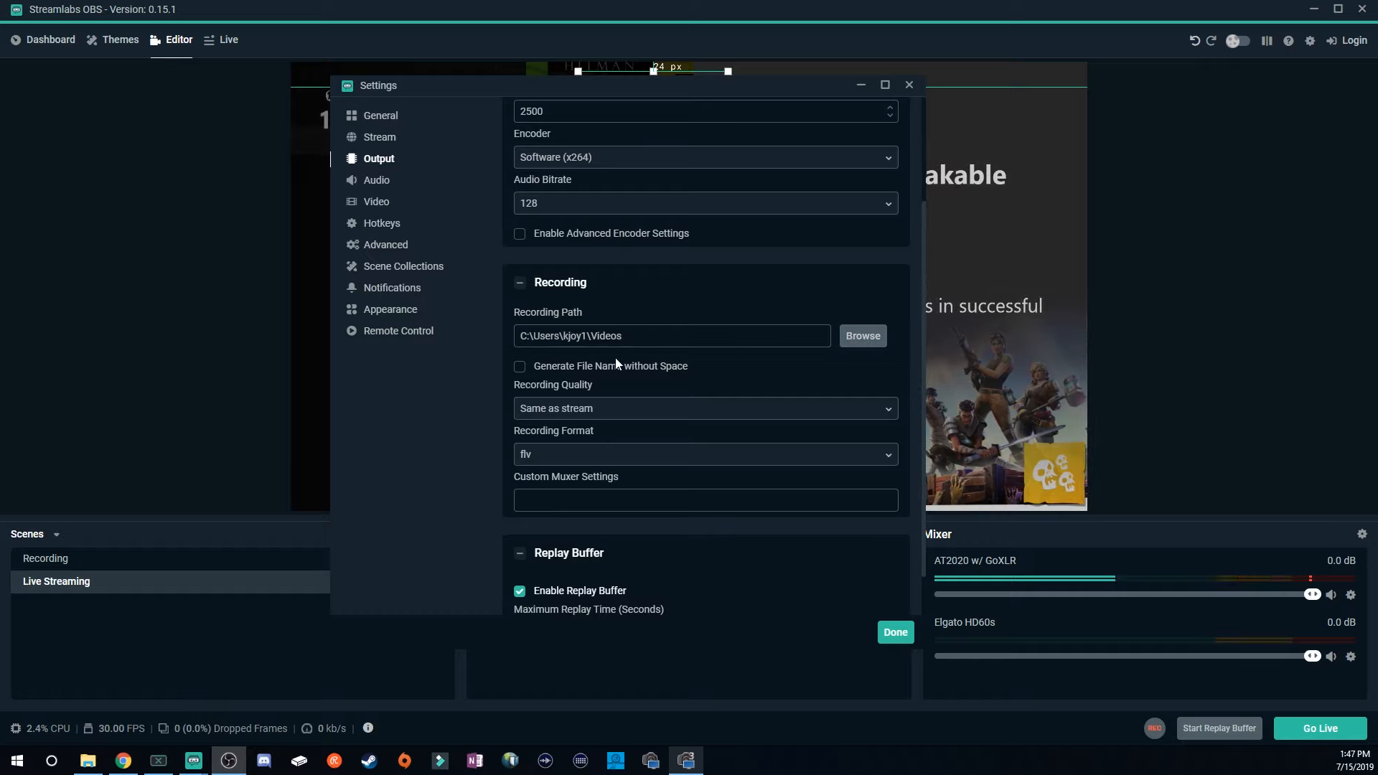
{"action": "left_click", "coordinate": [626, 417]}
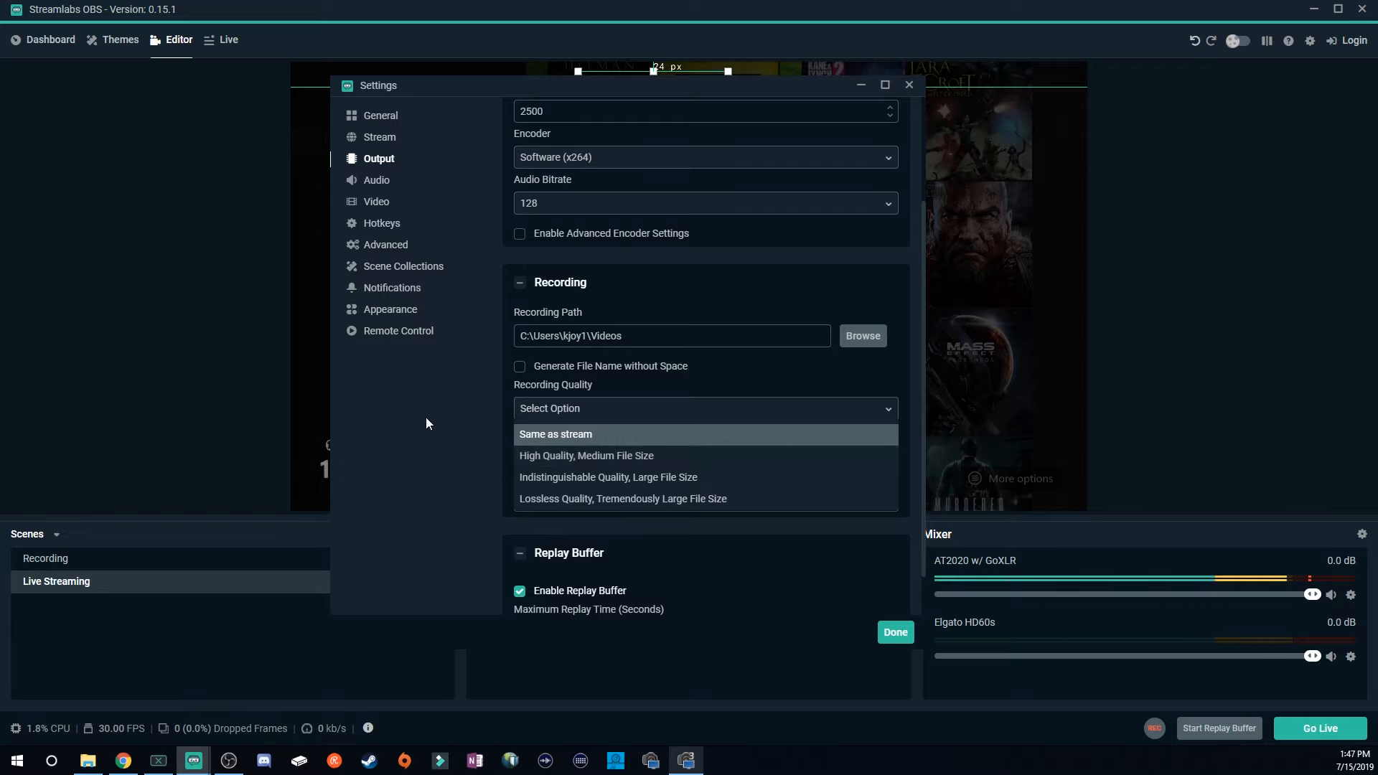
{"action": "key", "text": "Return"}
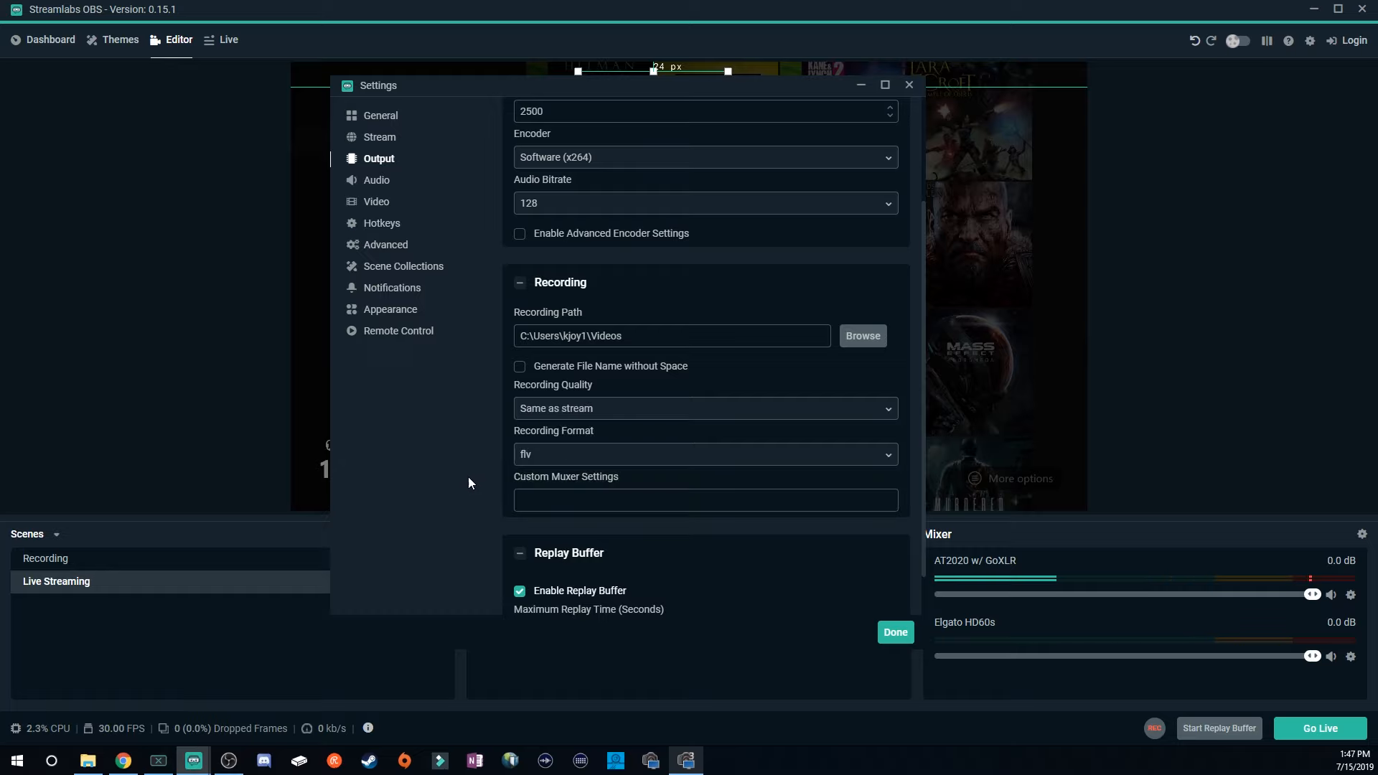
{"action": "left_click", "coordinate": [594, 458]}
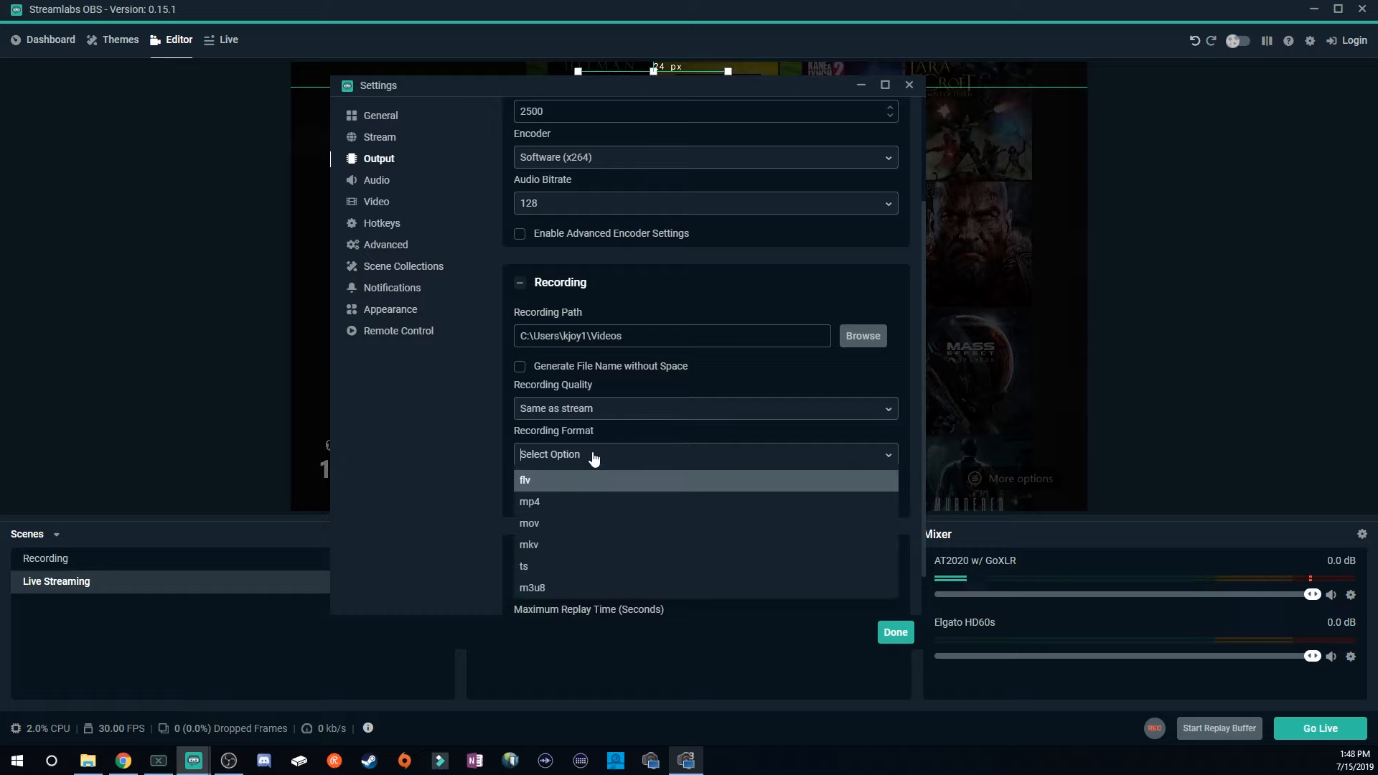
{"action": "left_click", "coordinate": [530, 504]}
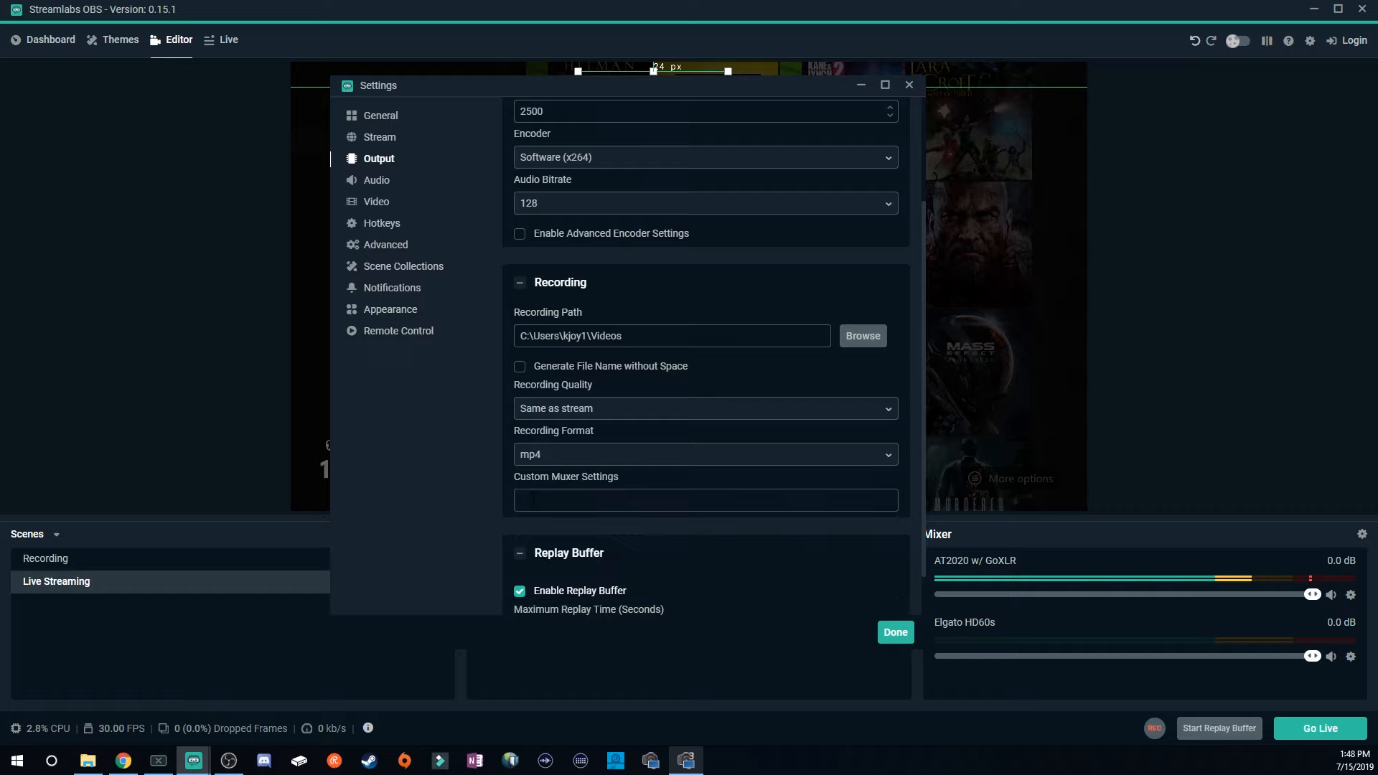
{"action": "left_click", "coordinate": [550, 457]}
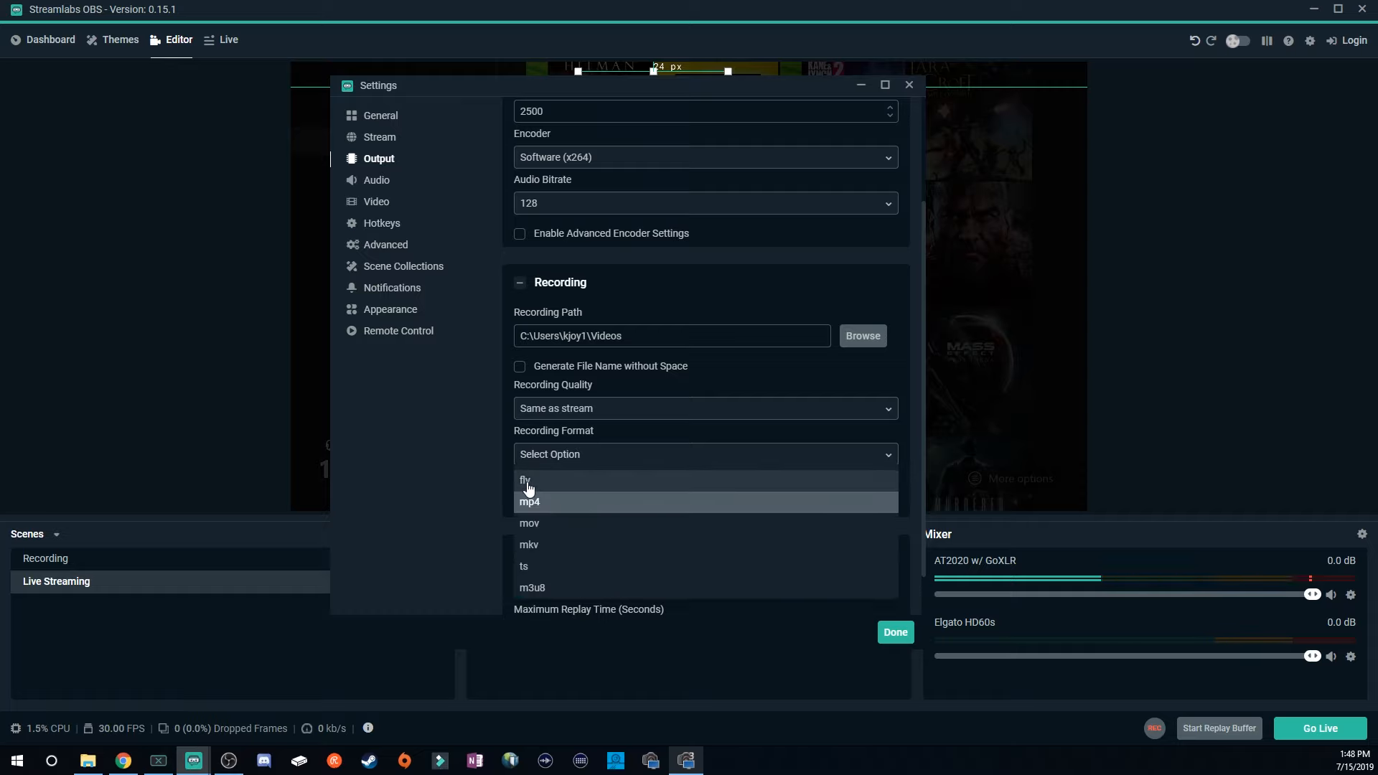
{"action": "left_click", "coordinate": [532, 481]}
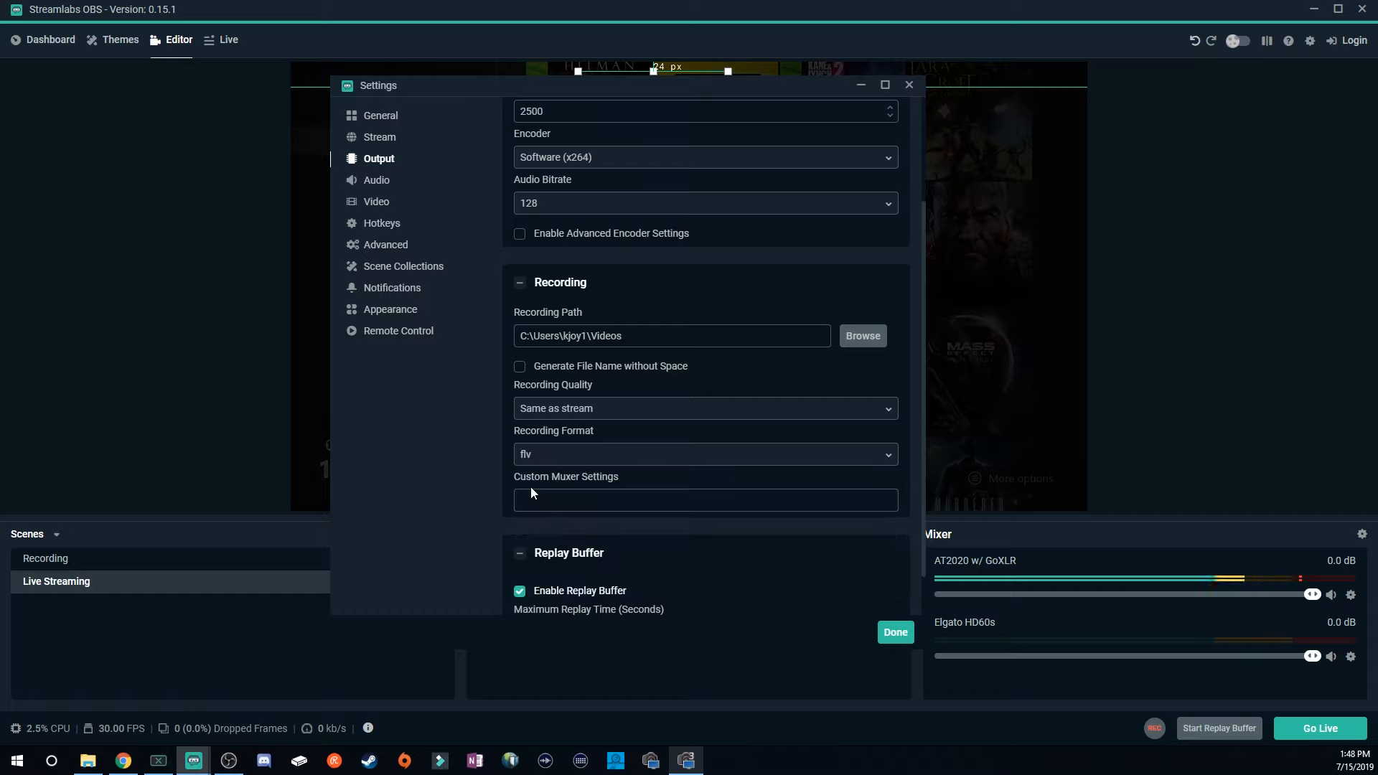
{"action": "left_click", "coordinate": [535, 459]}
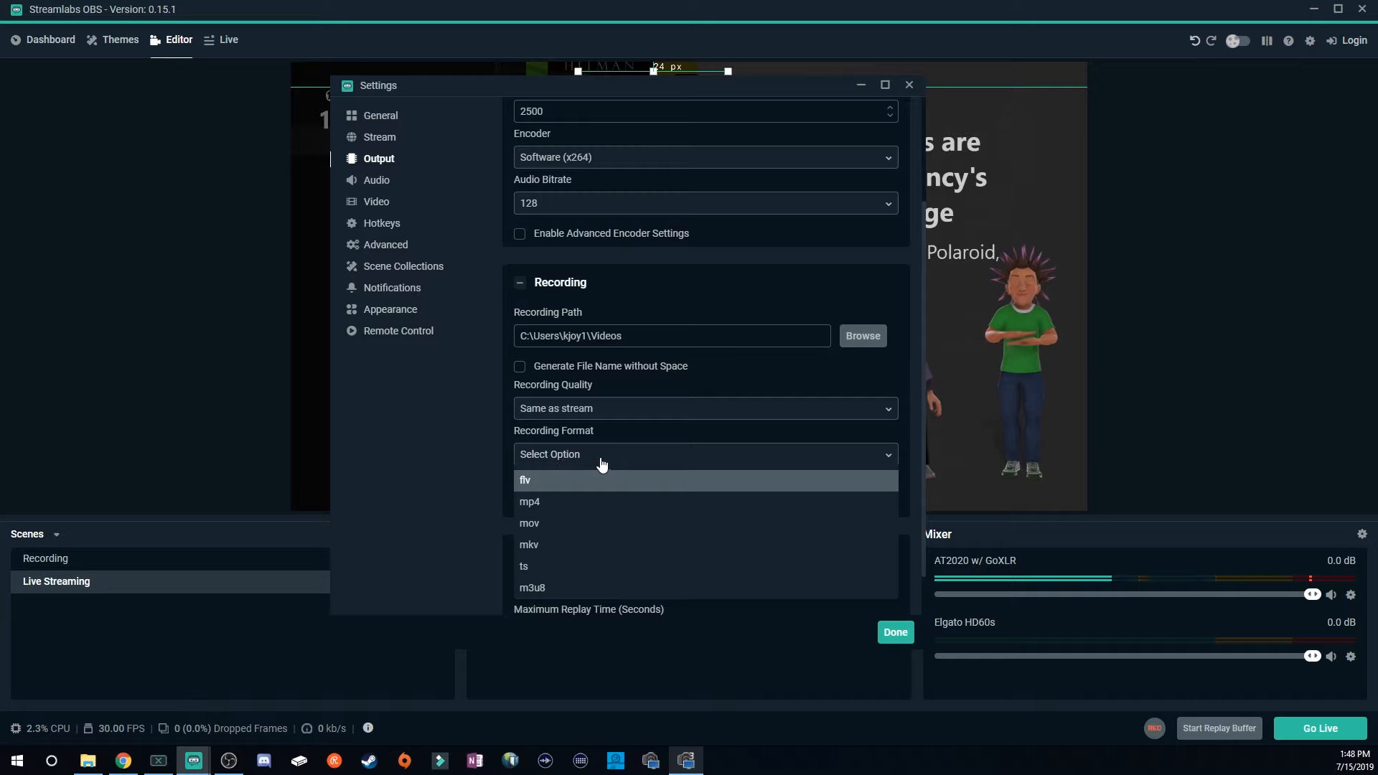
{"action": "left_click", "coordinate": [539, 505]}
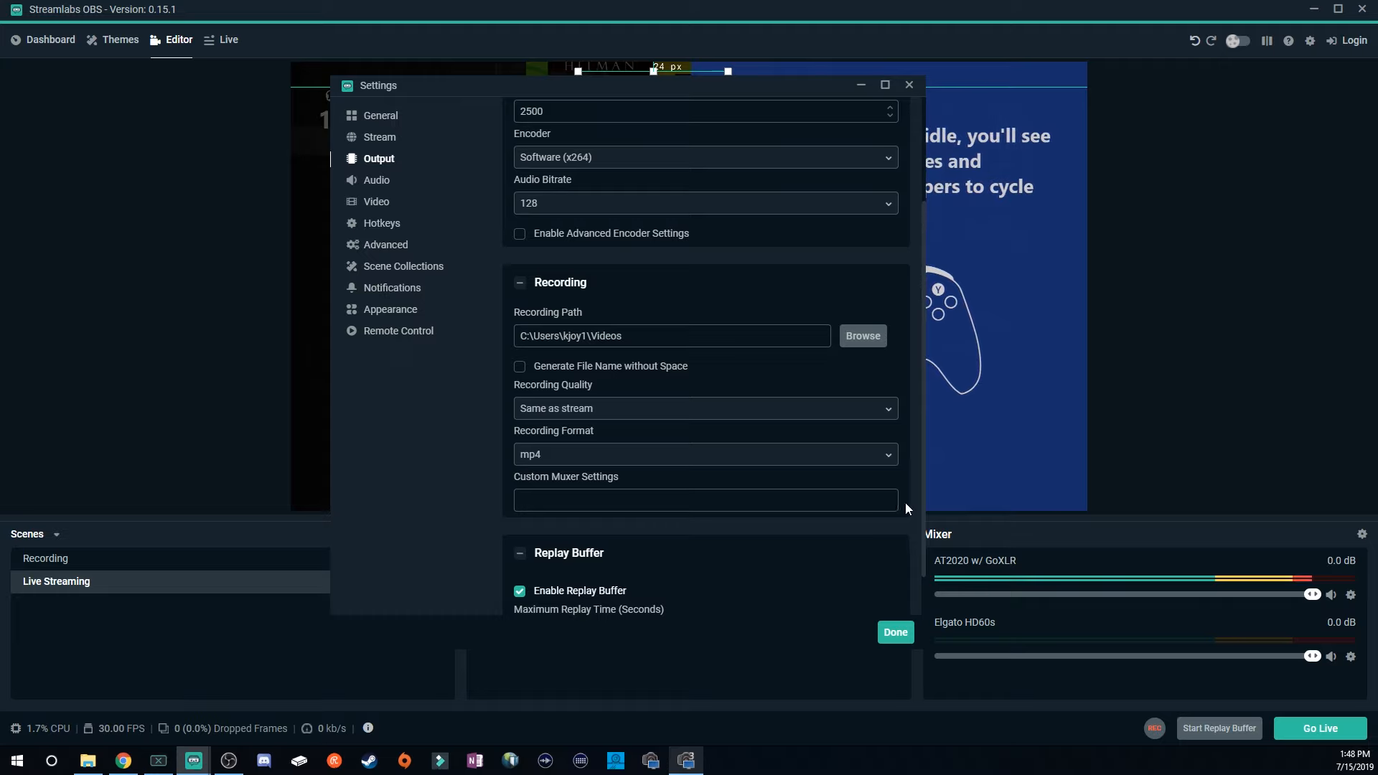
{"action": "scroll", "coordinate": [511, 514], "scroll_direction": "down", "scroll_amount": 1}
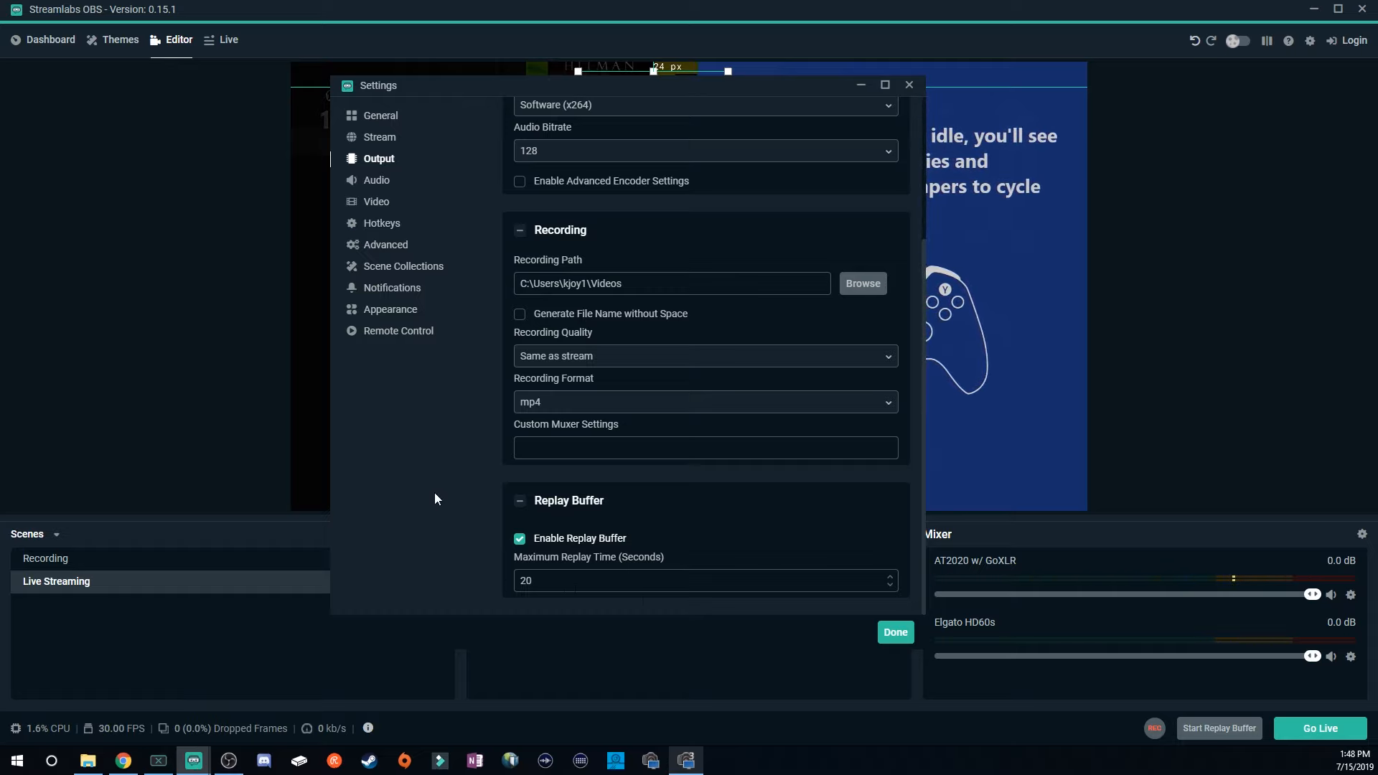
In the Audio settings, set the sample rate to 48khz.
{"action": "left_click", "coordinate": [373, 182]}
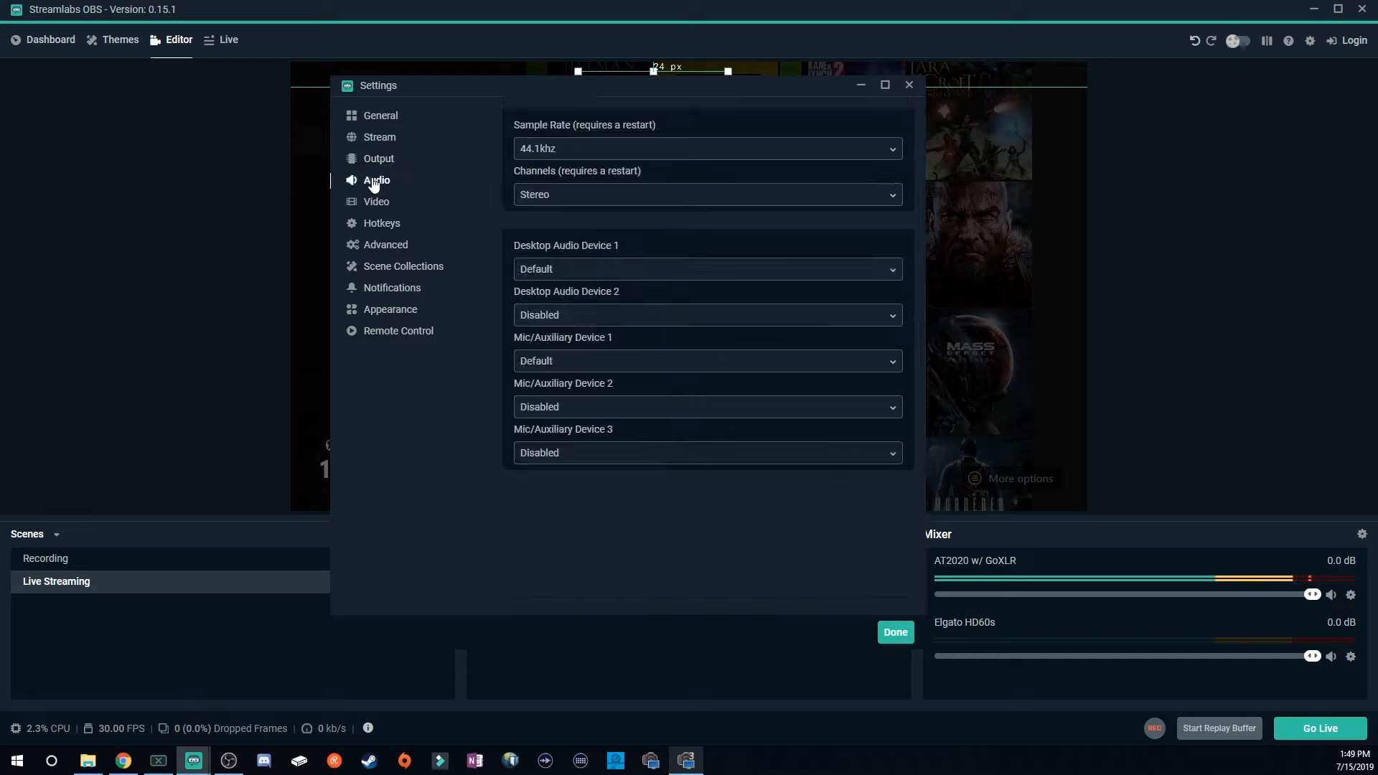
{"action": "left_click", "coordinate": [616, 156]}
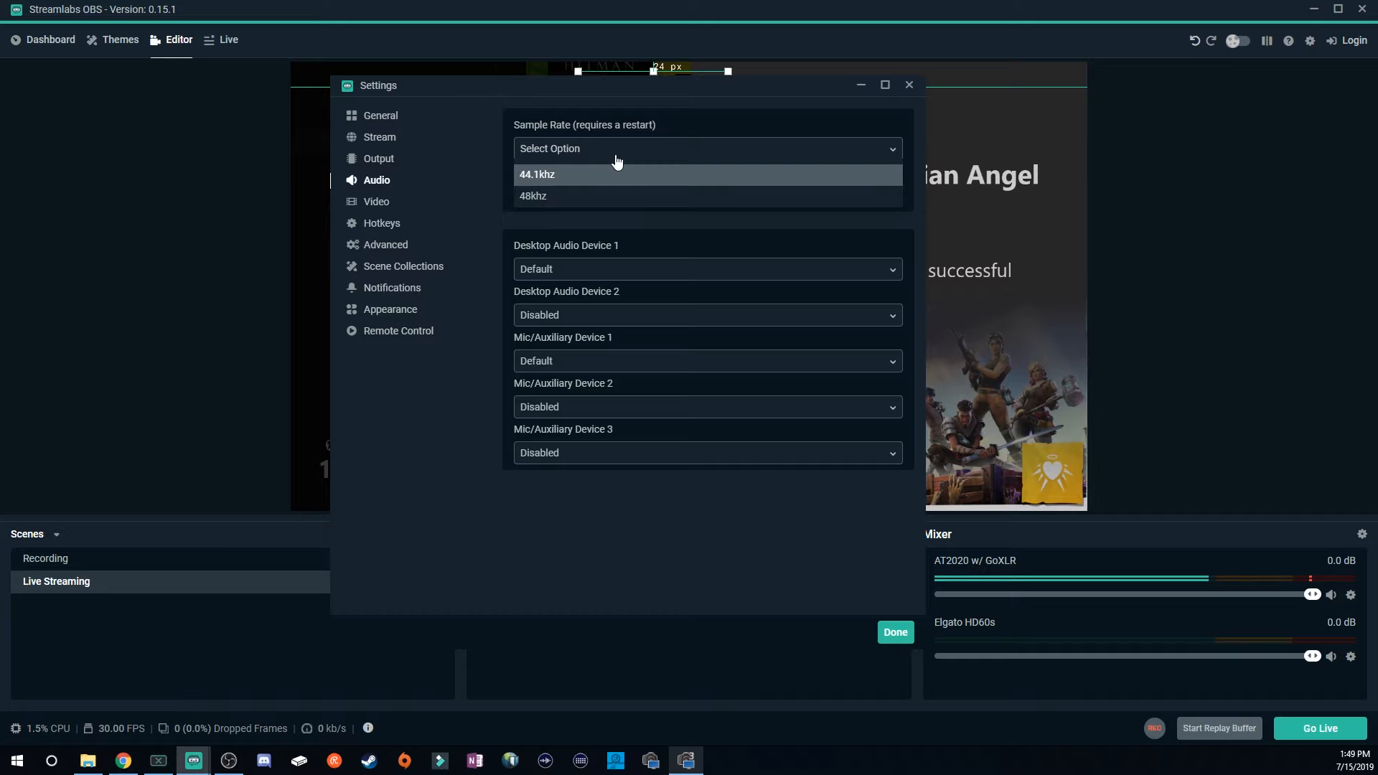
{"action": "left_click", "coordinate": [596, 198]}
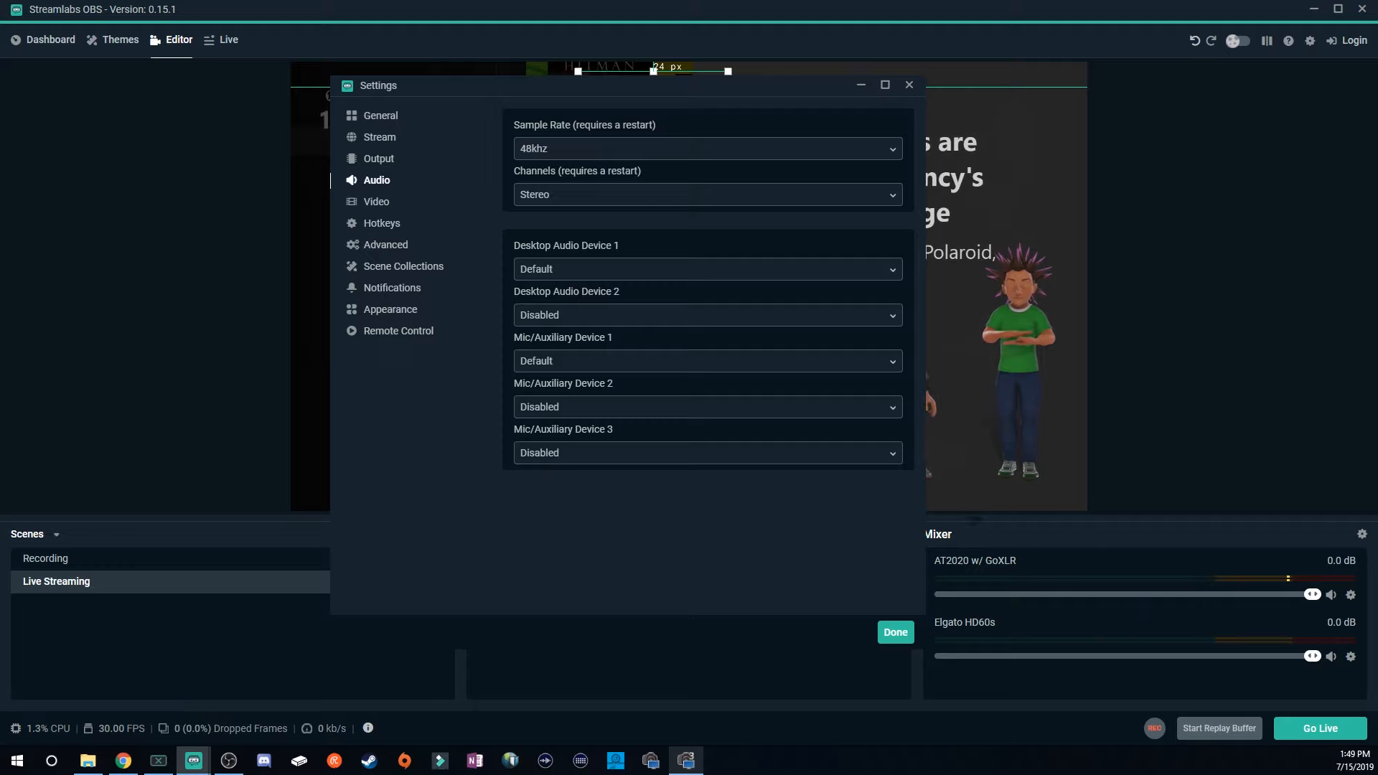
In the Video settings, set the output (scaled) resolution to 1280x720.
{"action": "left_click_drag", "start_coordinate": [659, 96], "coordinate": [934, 75]}
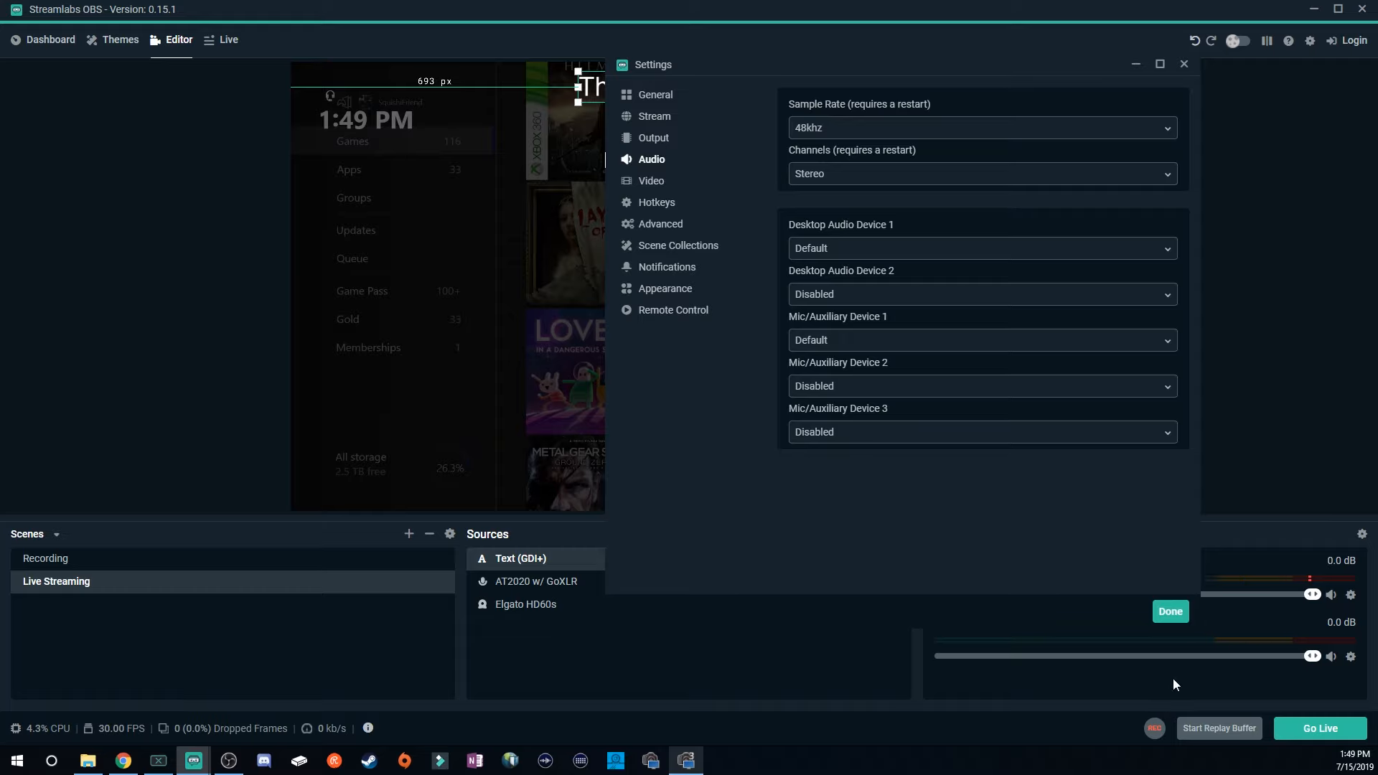
{"action": "left_click_drag", "start_coordinate": [1057, 64], "coordinate": [851, 110]}
{"action": "left_click", "coordinate": [437, 228]}
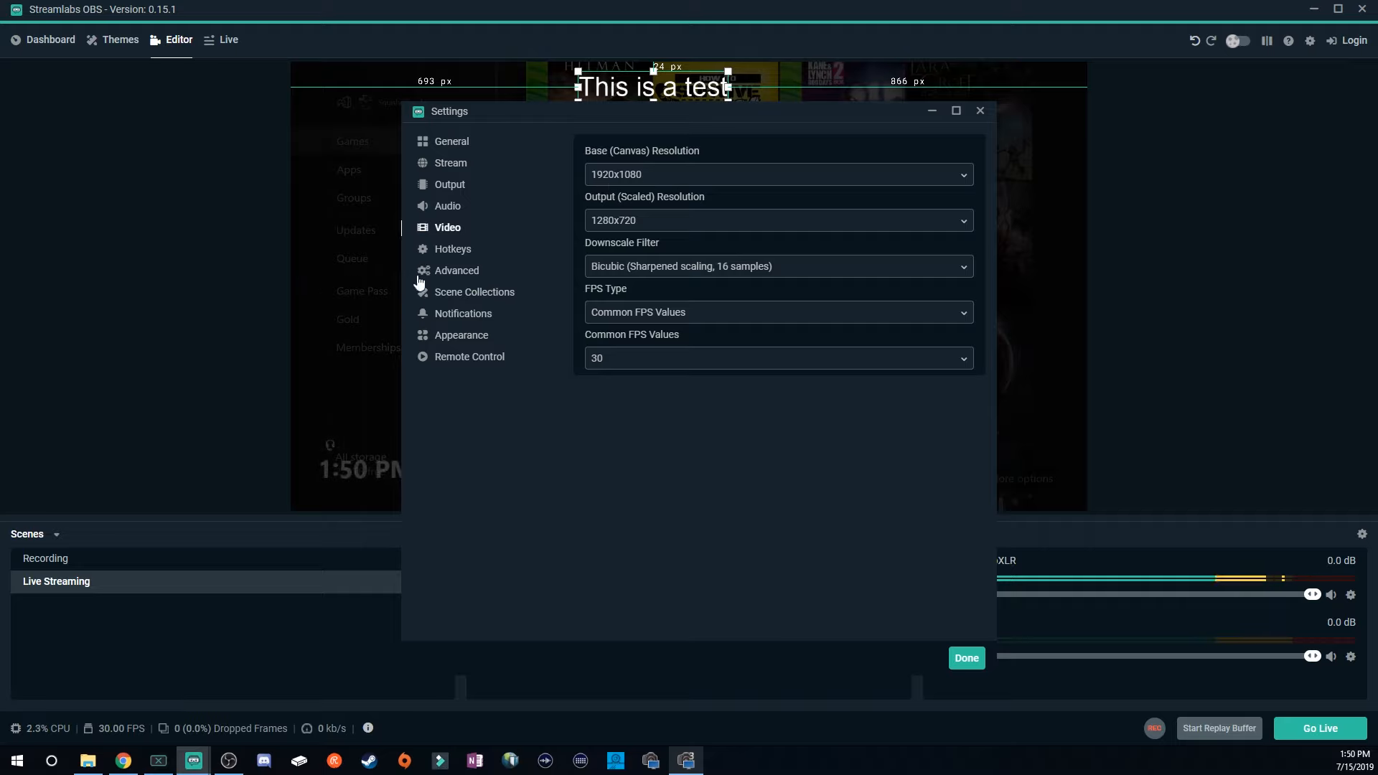
{"action": "left_click", "coordinate": [662, 224]}
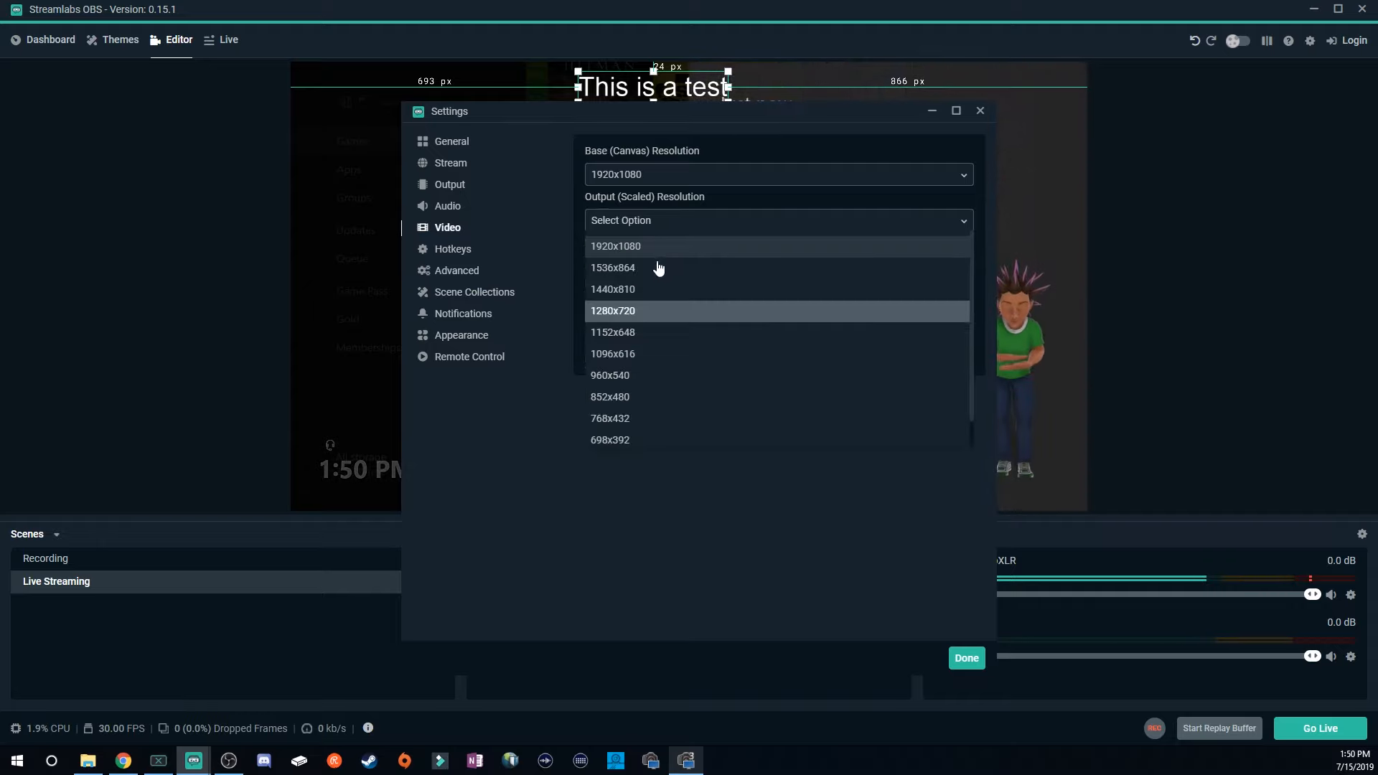
{"action": "left_click", "coordinate": [621, 312]}
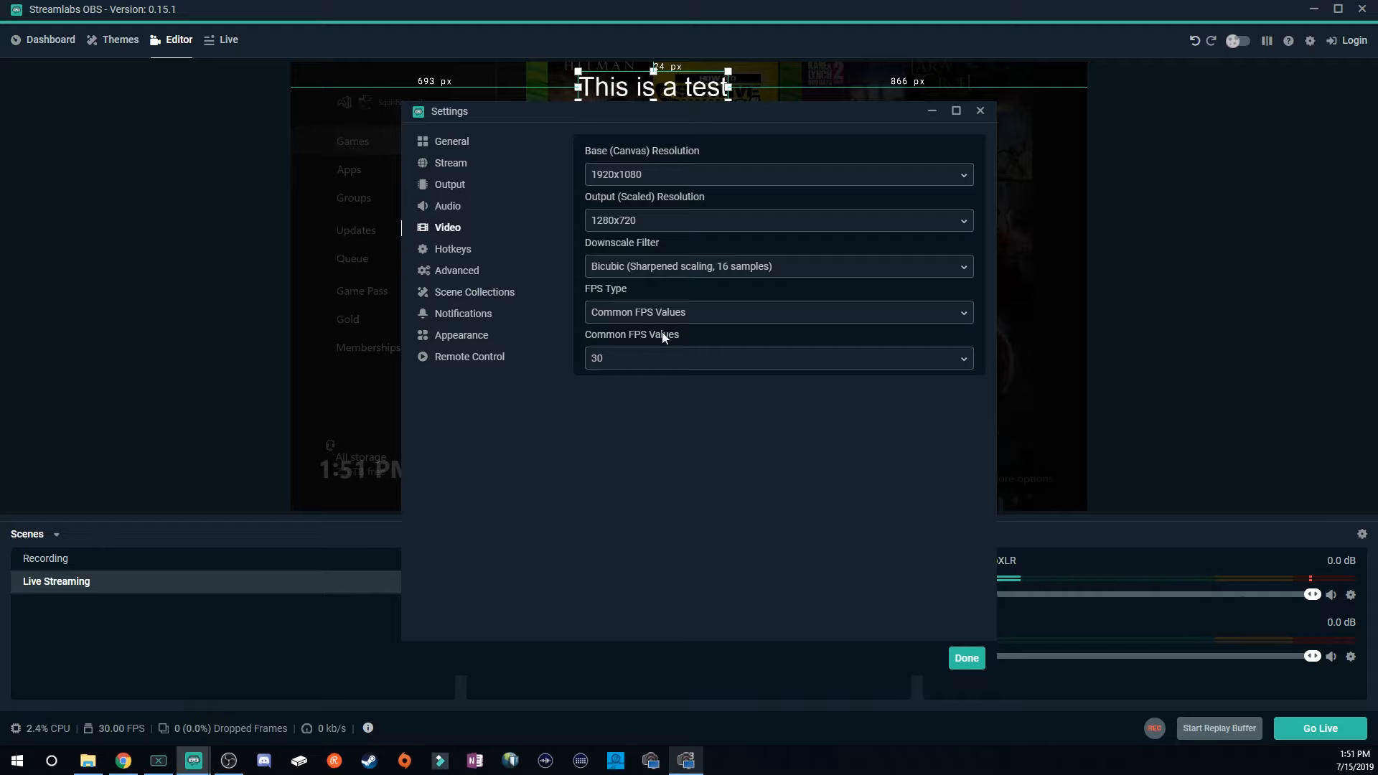
Review the downscale filter options and set the common FPS value to 60.
{"action": "left_click", "coordinate": [654, 276]}
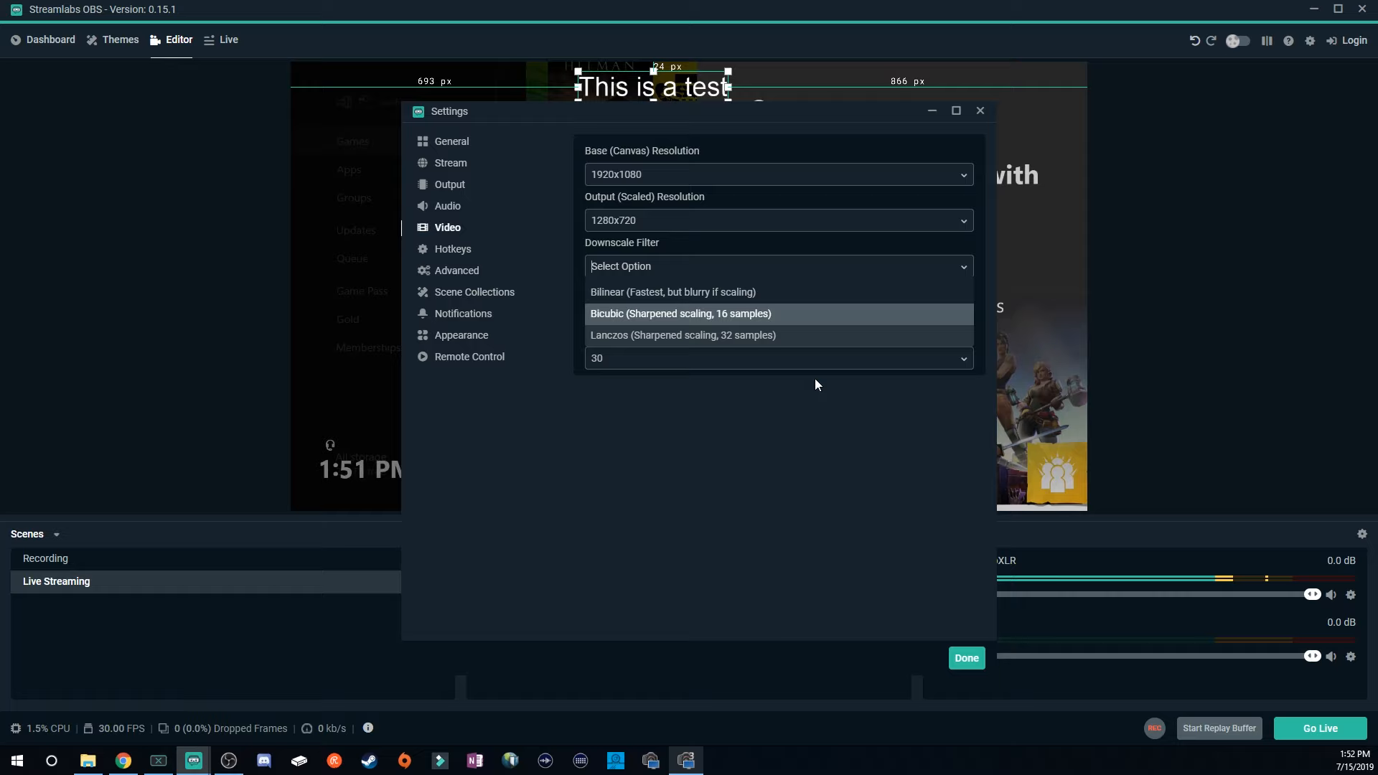
{"action": "left_click", "coordinate": [764, 407]}
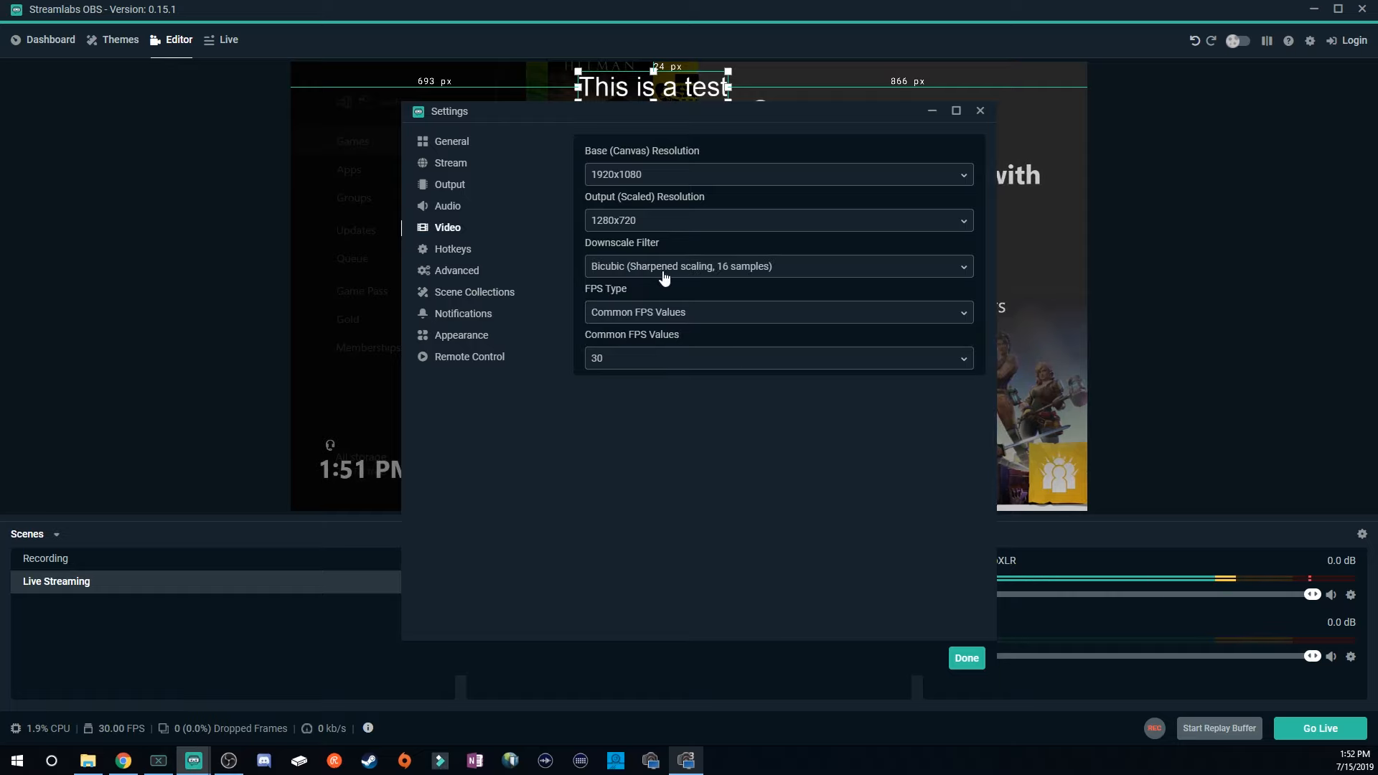
{"action": "left_click", "coordinate": [707, 267]}
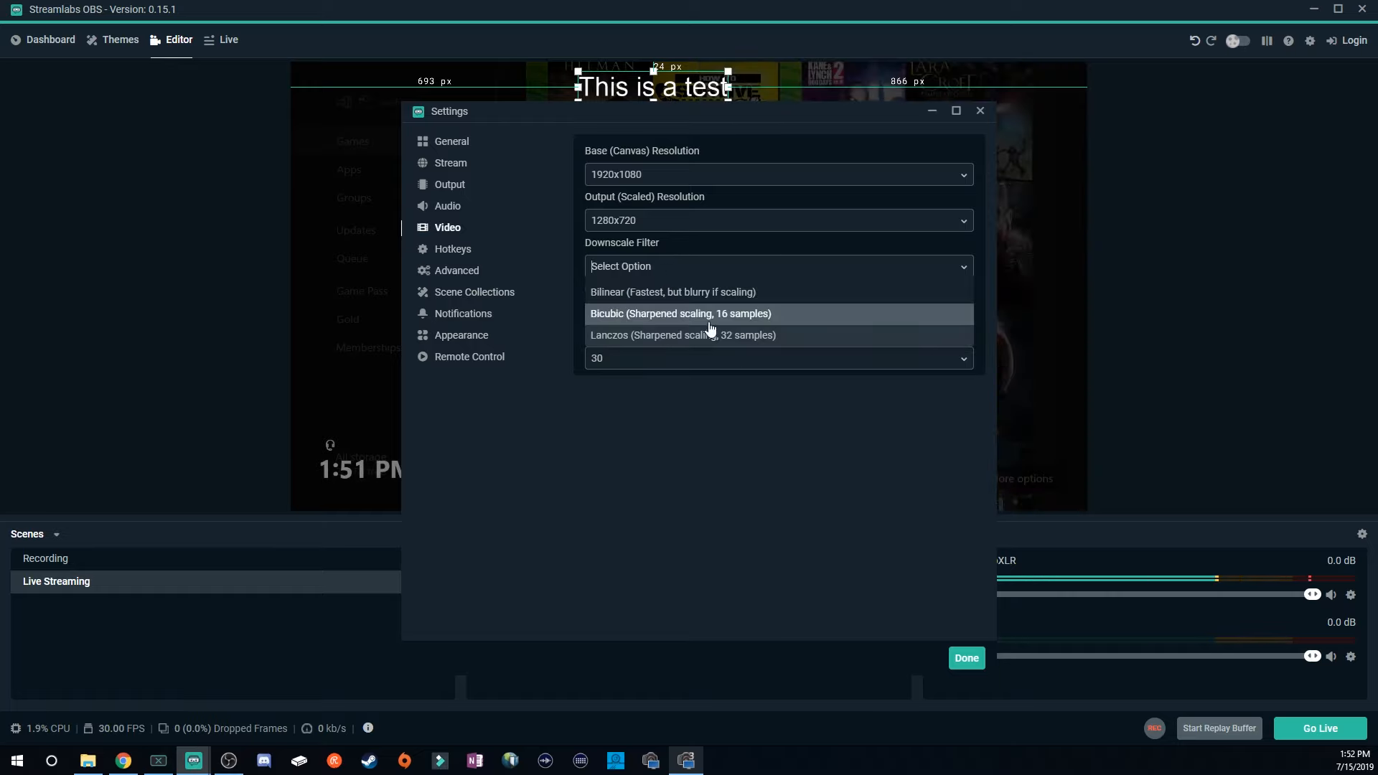
{"action": "left_click", "coordinate": [754, 386]}
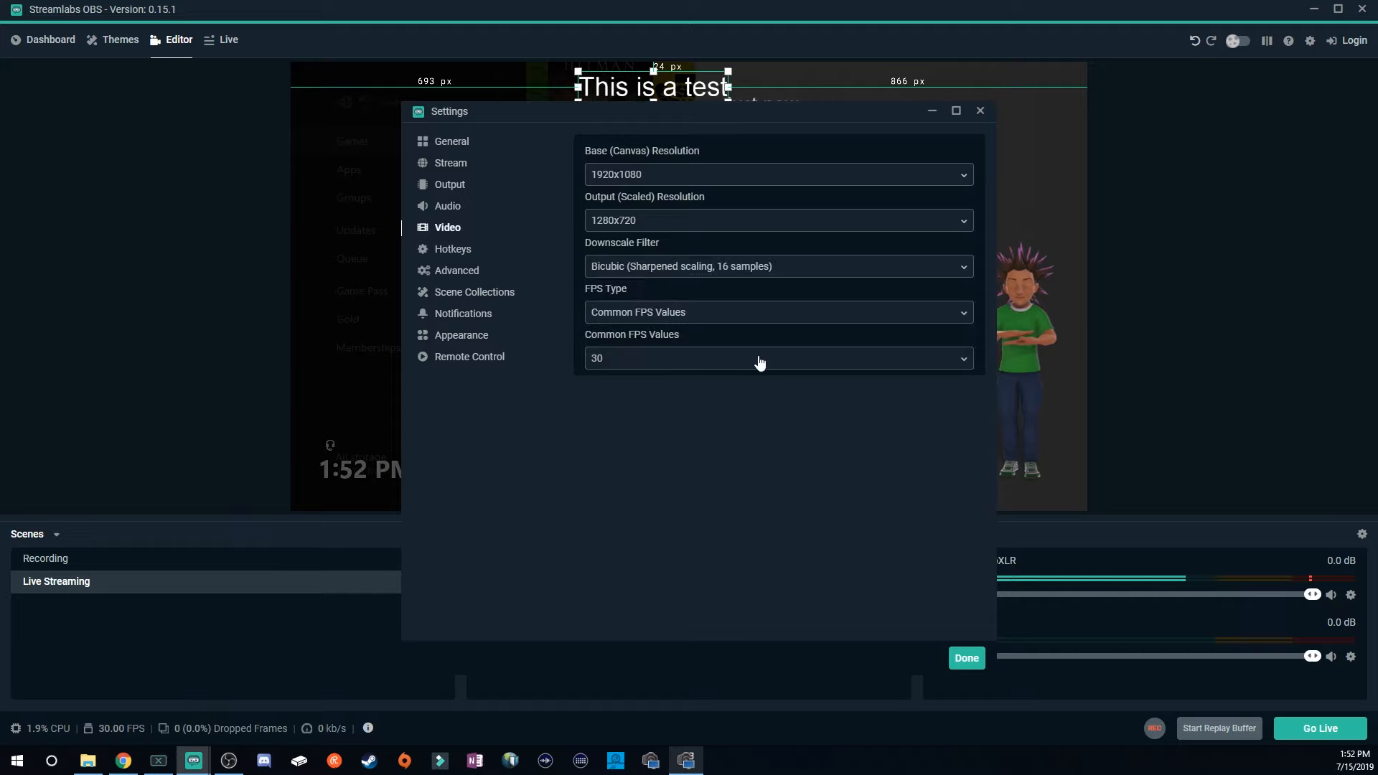
{"action": "left_click", "coordinate": [760, 362]}
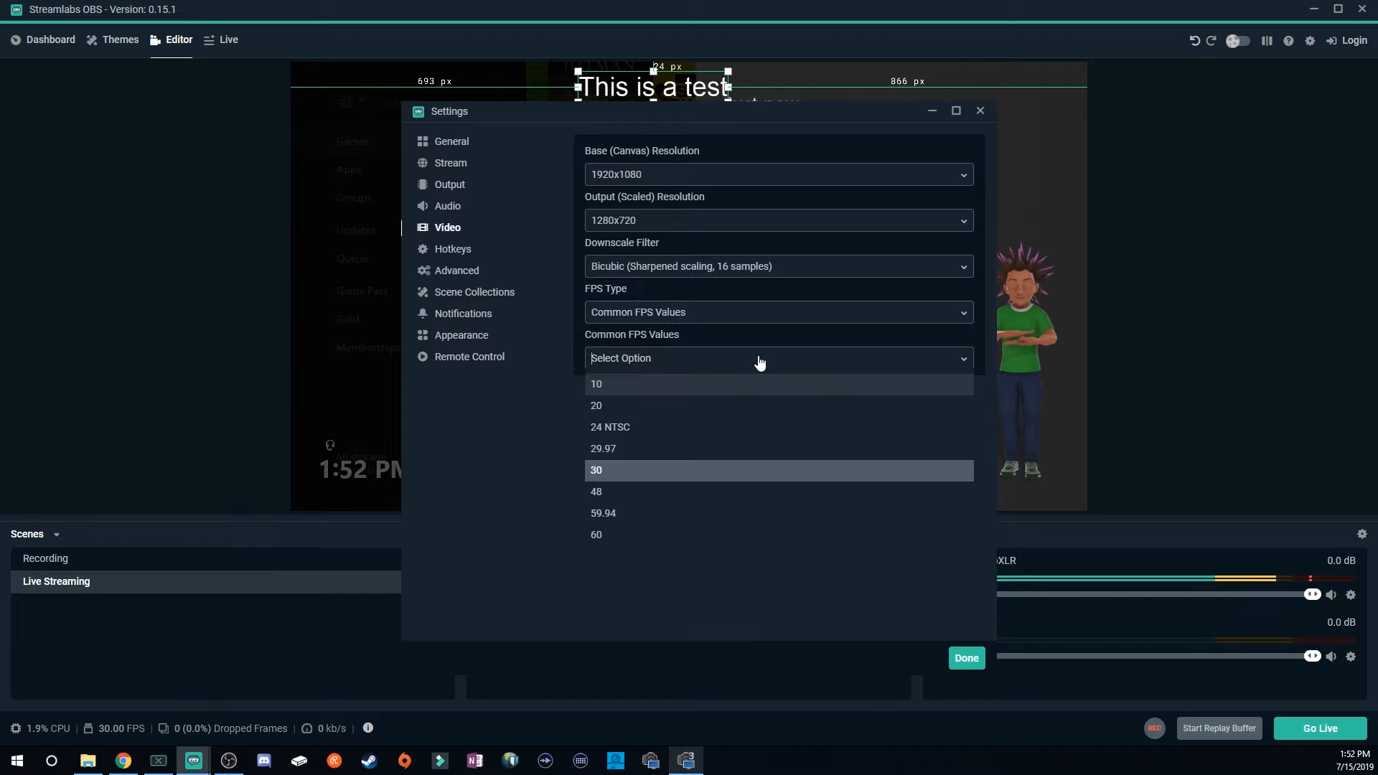
{"action": "left_click", "coordinate": [609, 544]}
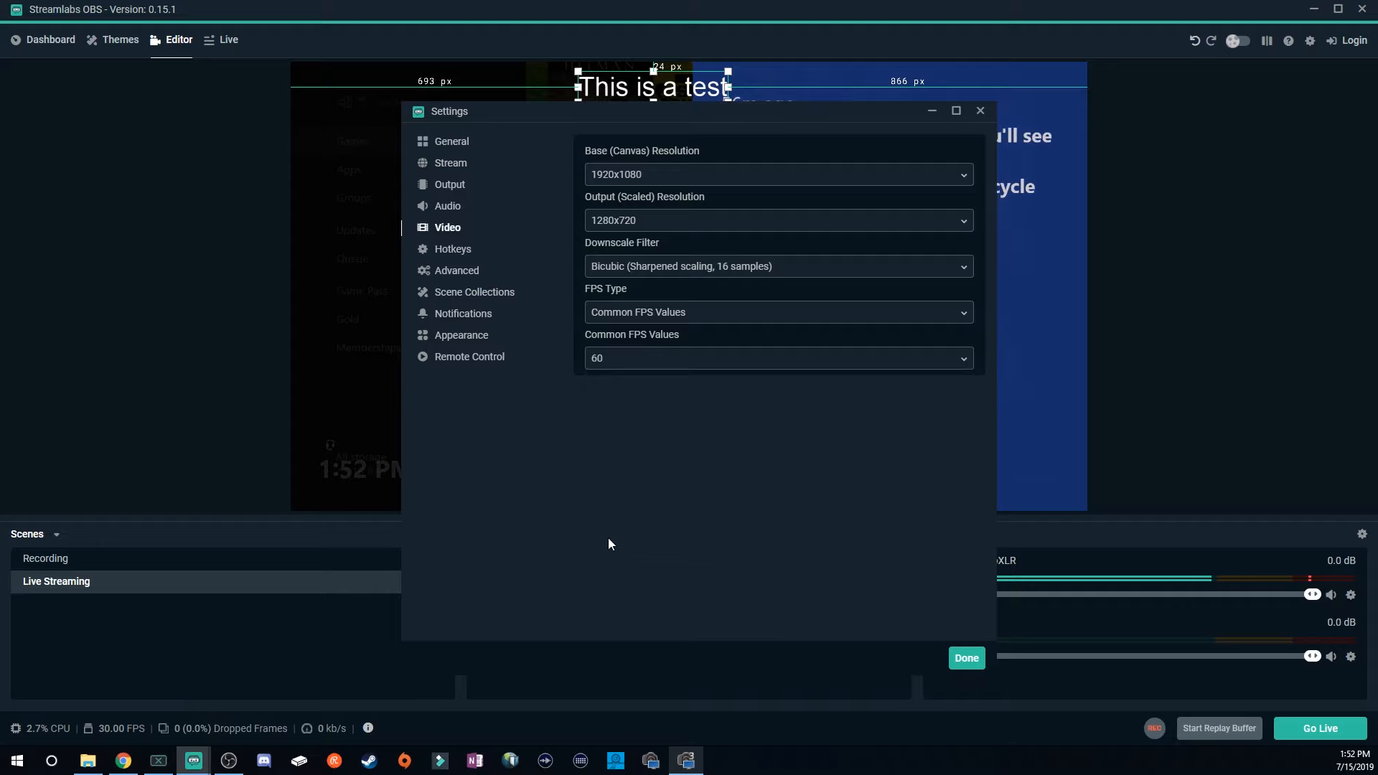
{"action": "left_click", "coordinate": [610, 359]}
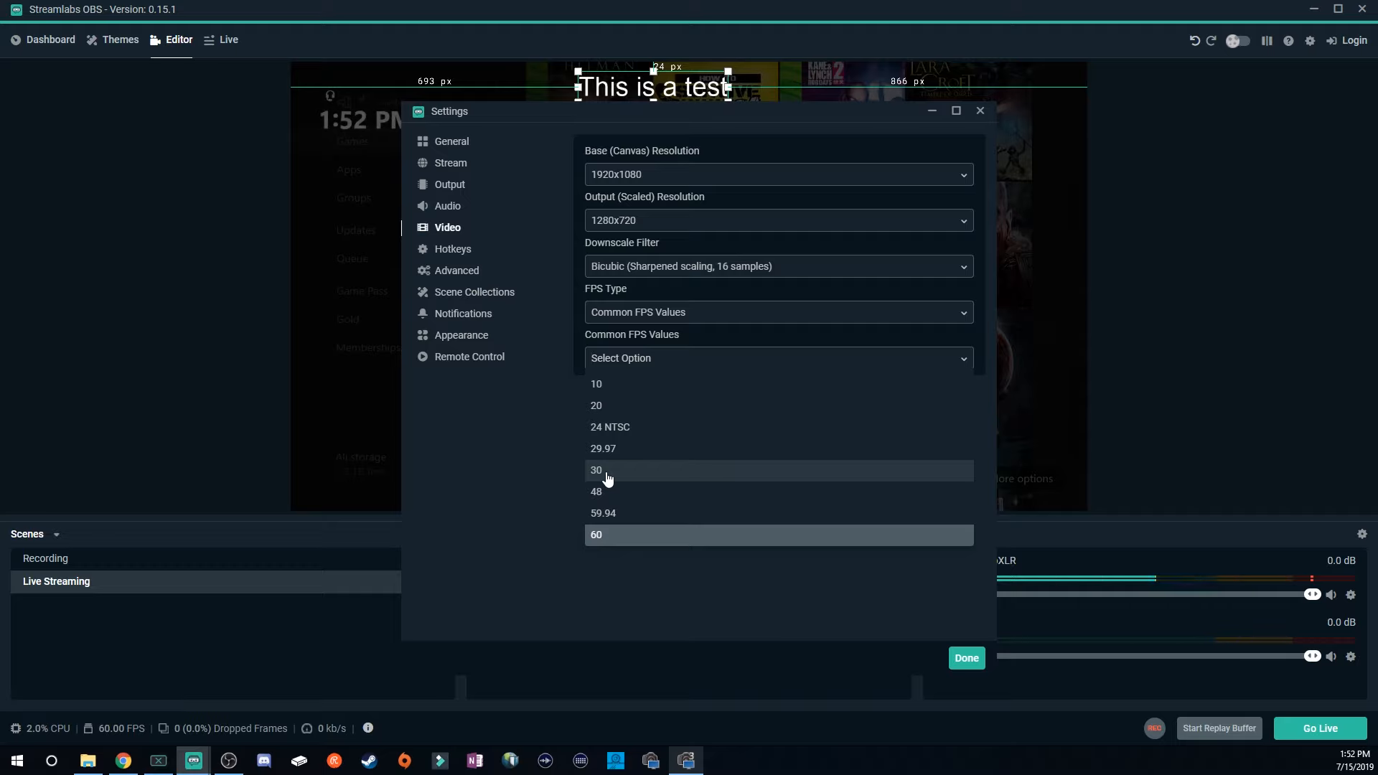
{"action": "left_click", "coordinate": [603, 538]}
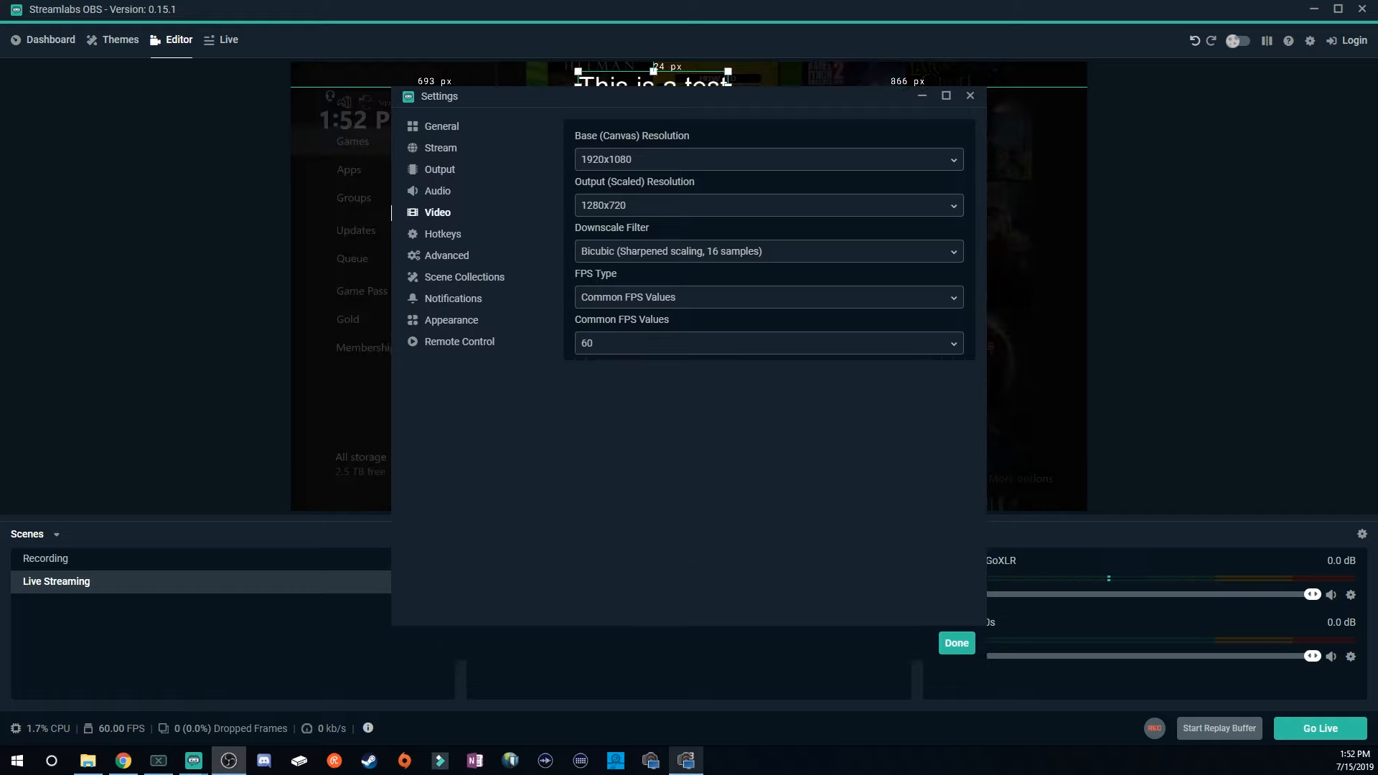
In Hotkeys, assign F2 as the switch-to-scene hotkey for the Live Streaming scene.
{"action": "left_click", "coordinate": [444, 234]}
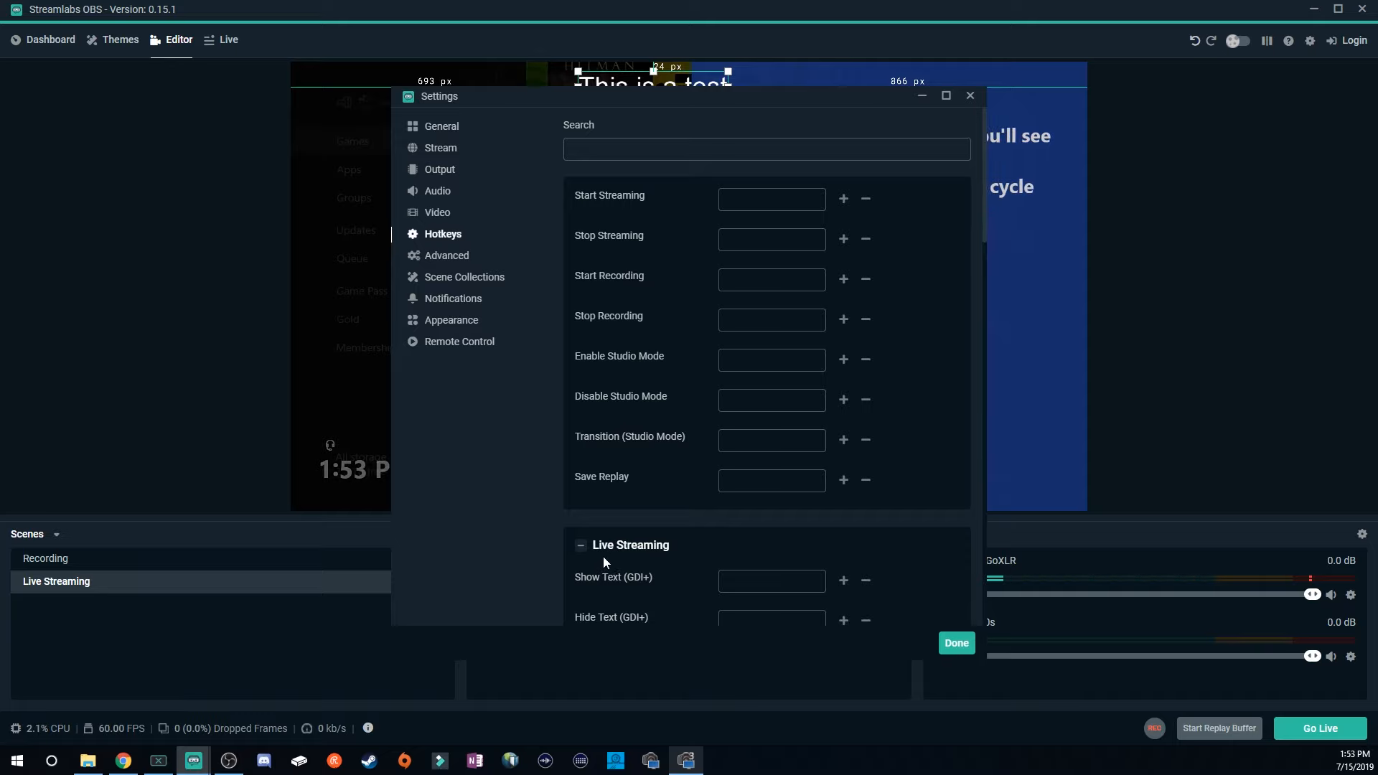
{"action": "scroll", "coordinate": [623, 562], "scroll_direction": "down", "scroll_amount": 5}
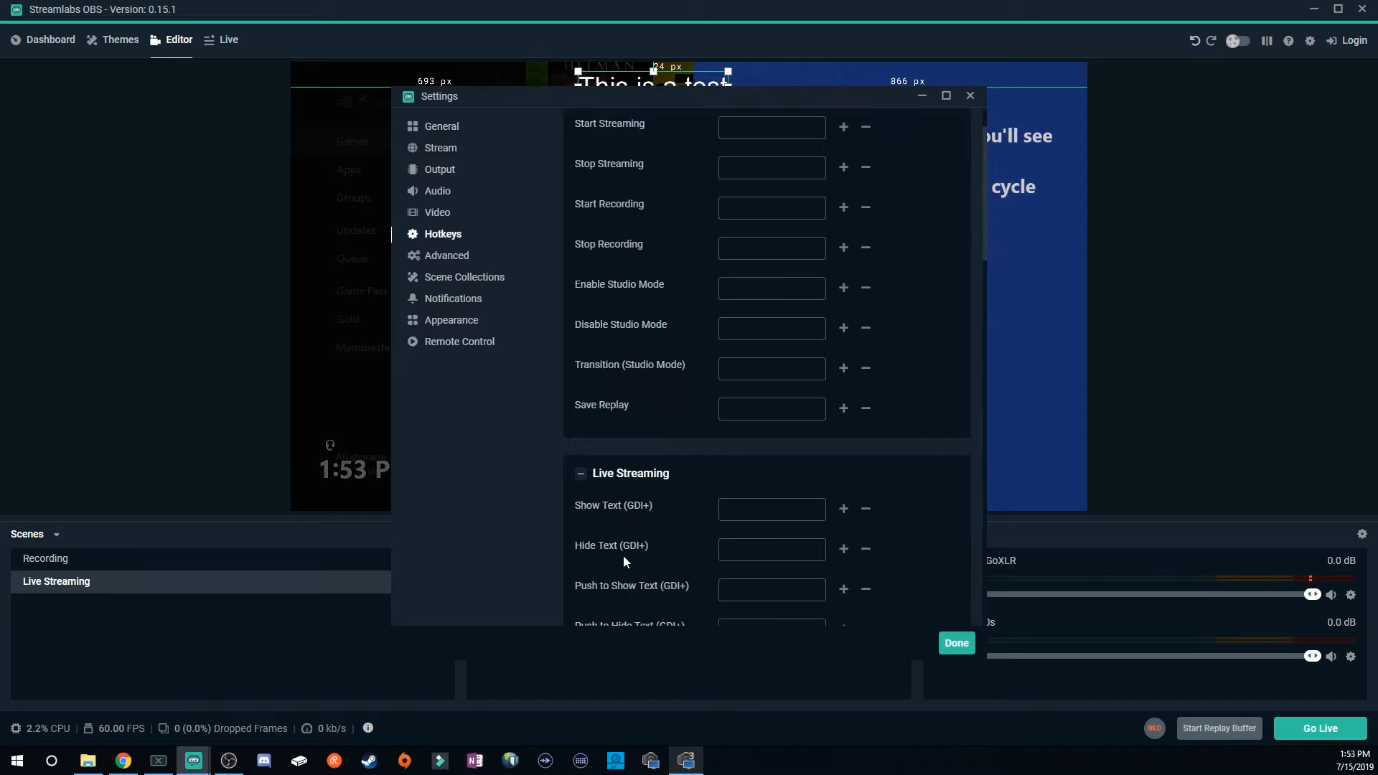
{"action": "scroll", "coordinate": [624, 561], "scroll_direction": "down", "scroll_amount": 2}
{"action": "scroll", "coordinate": [623, 562], "scroll_direction": "up", "scroll_amount": 2}
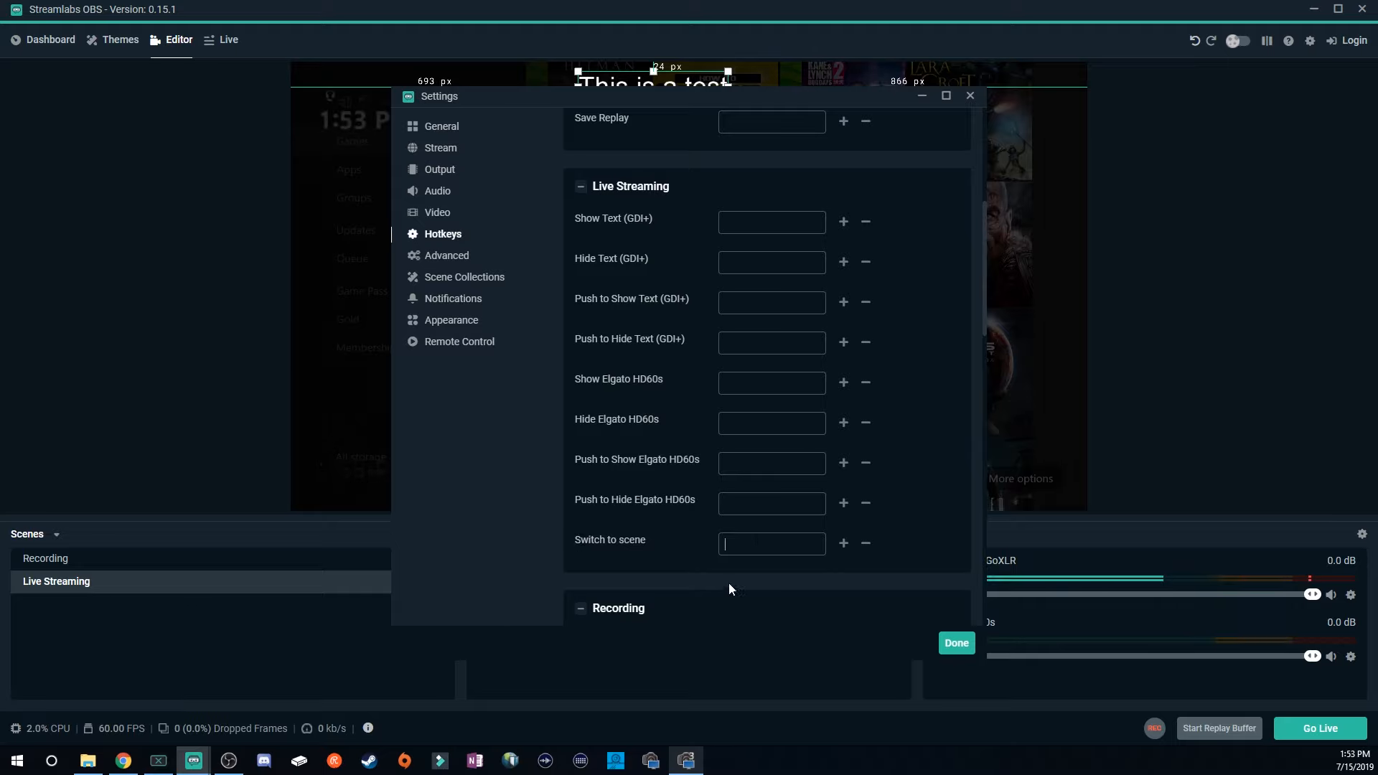
{"action": "key", "text": "F2"}
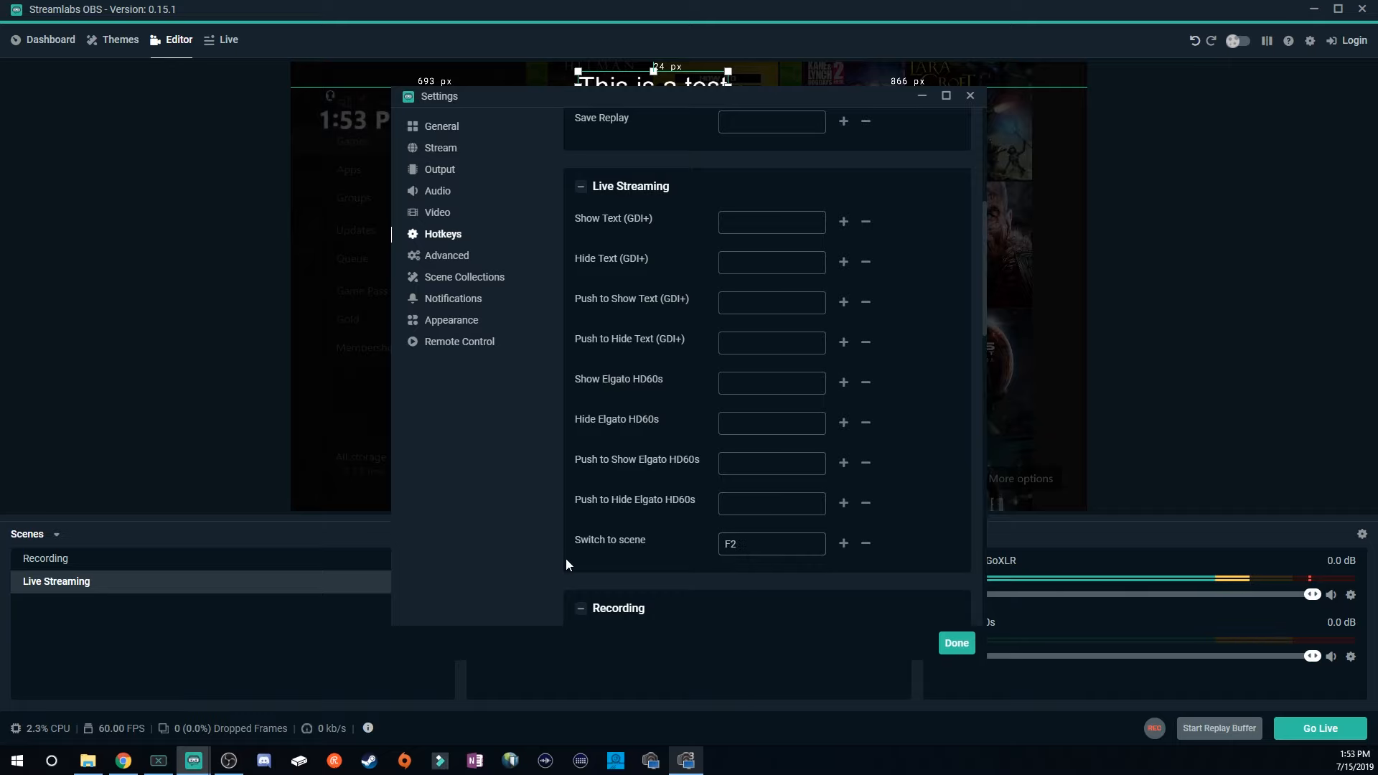
Assign F1 as the switch-to-scene hotkey for the Recording scene.
{"action": "scroll", "coordinate": [565, 565], "scroll_direction": "down", "scroll_amount": 3}
{"action": "scroll", "coordinate": [719, 463], "scroll_direction": "down", "scroll_amount": 2}
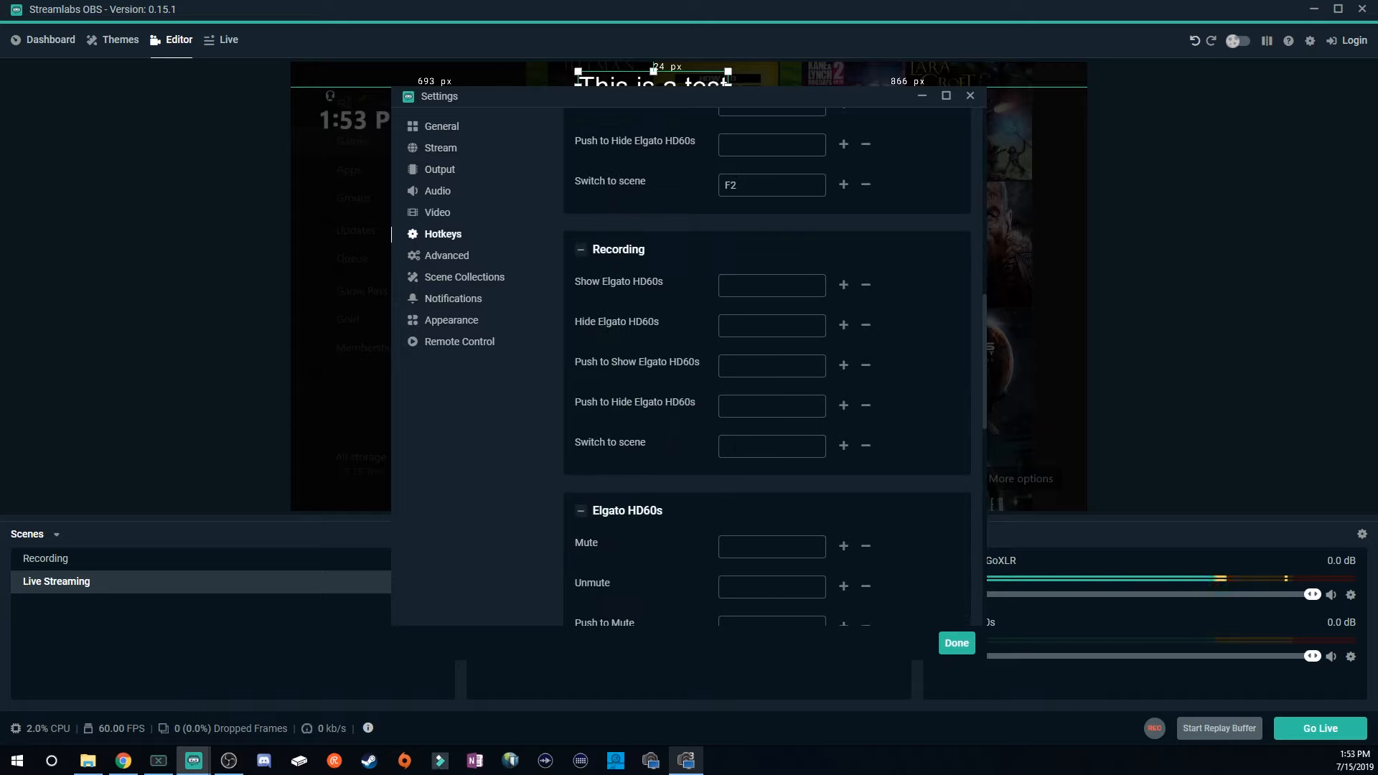
{"action": "left_click", "coordinate": [731, 447]}
{"action": "key", "text": "F1"}
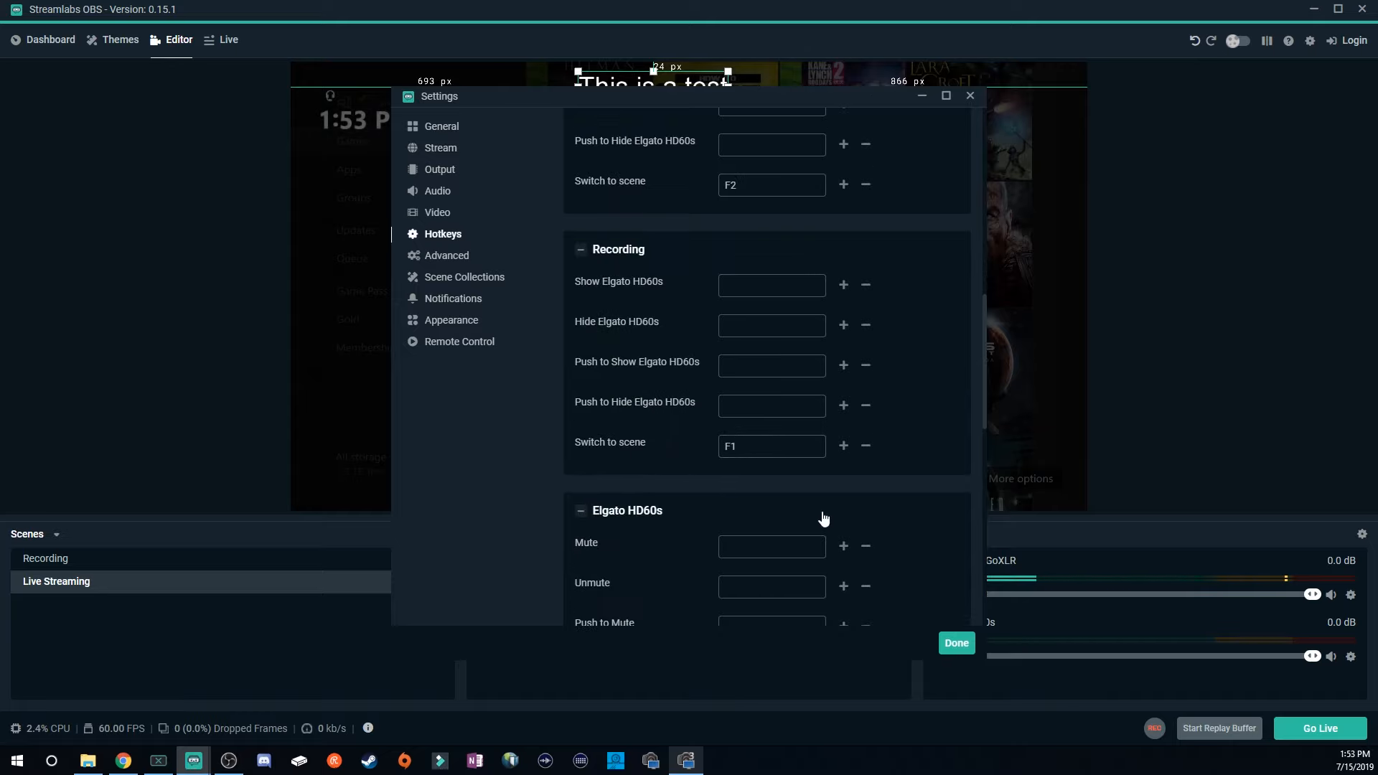
Close the settings and test the F1 and F2 hotkeys switching between the Recording and Live Streaming scenes.
{"action": "left_click", "coordinate": [956, 643]}
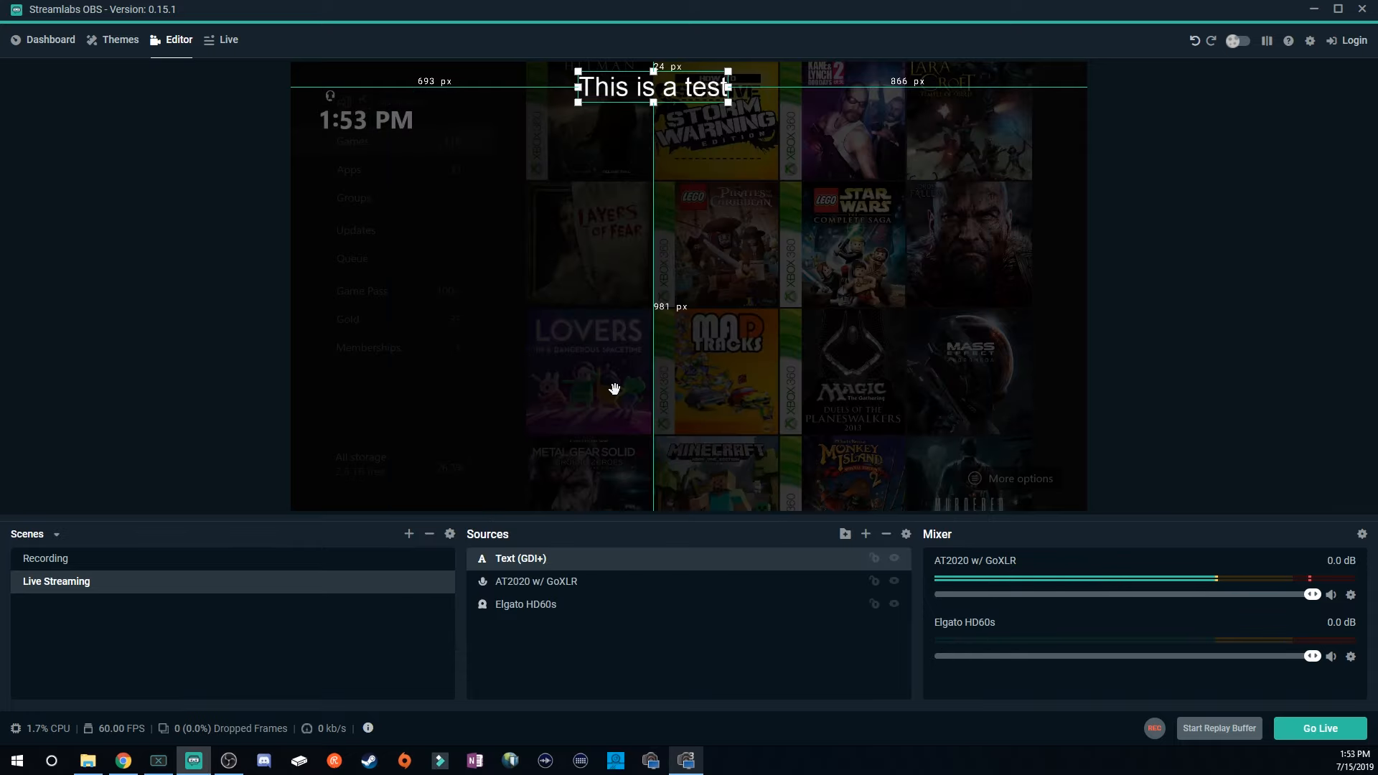
{"action": "key", "text": "F1"}
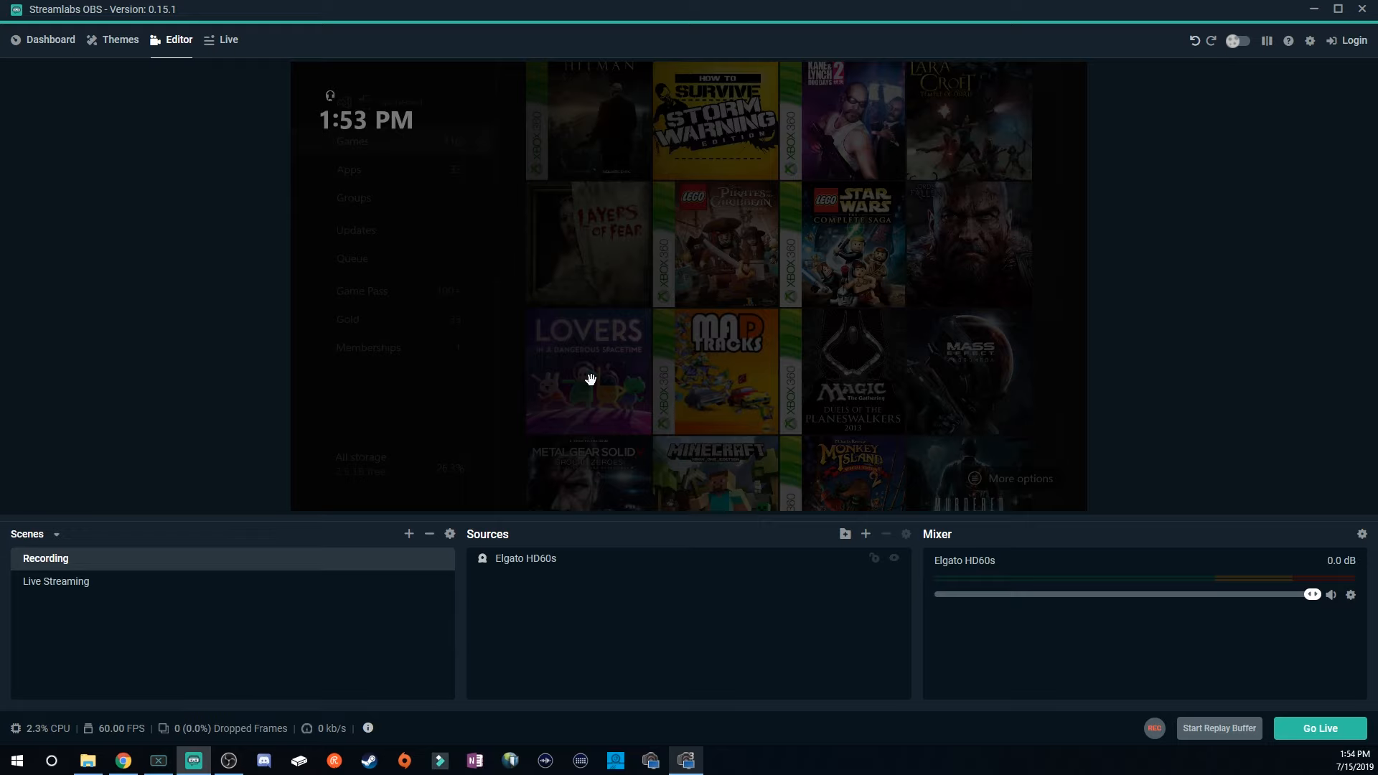
{"action": "key", "text": "F2"}
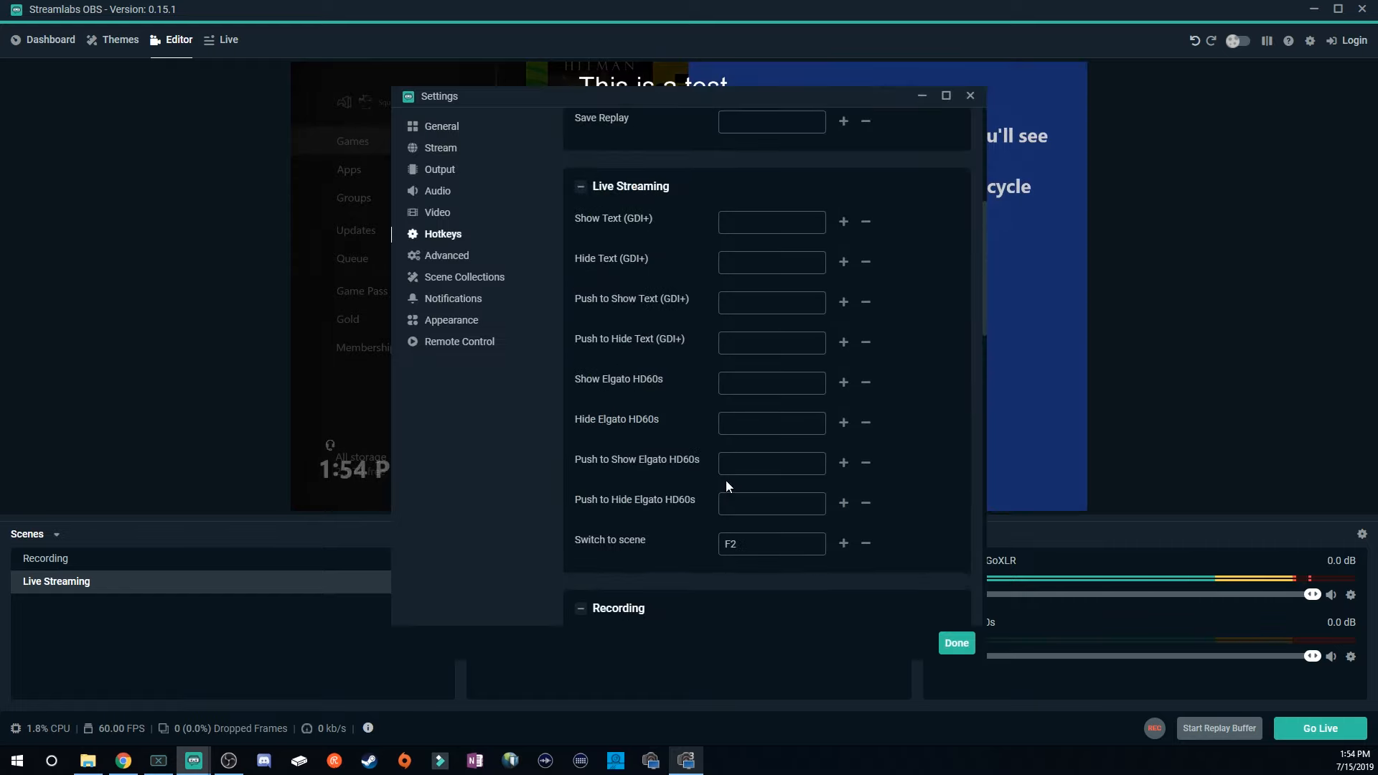
Try setting A as the push-to-talk hotkey for the AT2020 w/ GoXLR microphone, clearing the field again.
{"action": "scroll", "coordinate": [727, 486], "scroll_direction": "down", "scroll_amount": 10}
{"action": "scroll", "coordinate": [726, 485], "scroll_direction": "down", "scroll_amount": 2}
{"action": "scroll", "coordinate": [726, 482], "scroll_direction": "up", "scroll_amount": 4}
{"action": "scroll", "coordinate": [710, 493], "scroll_direction": "down", "scroll_amount": 2}
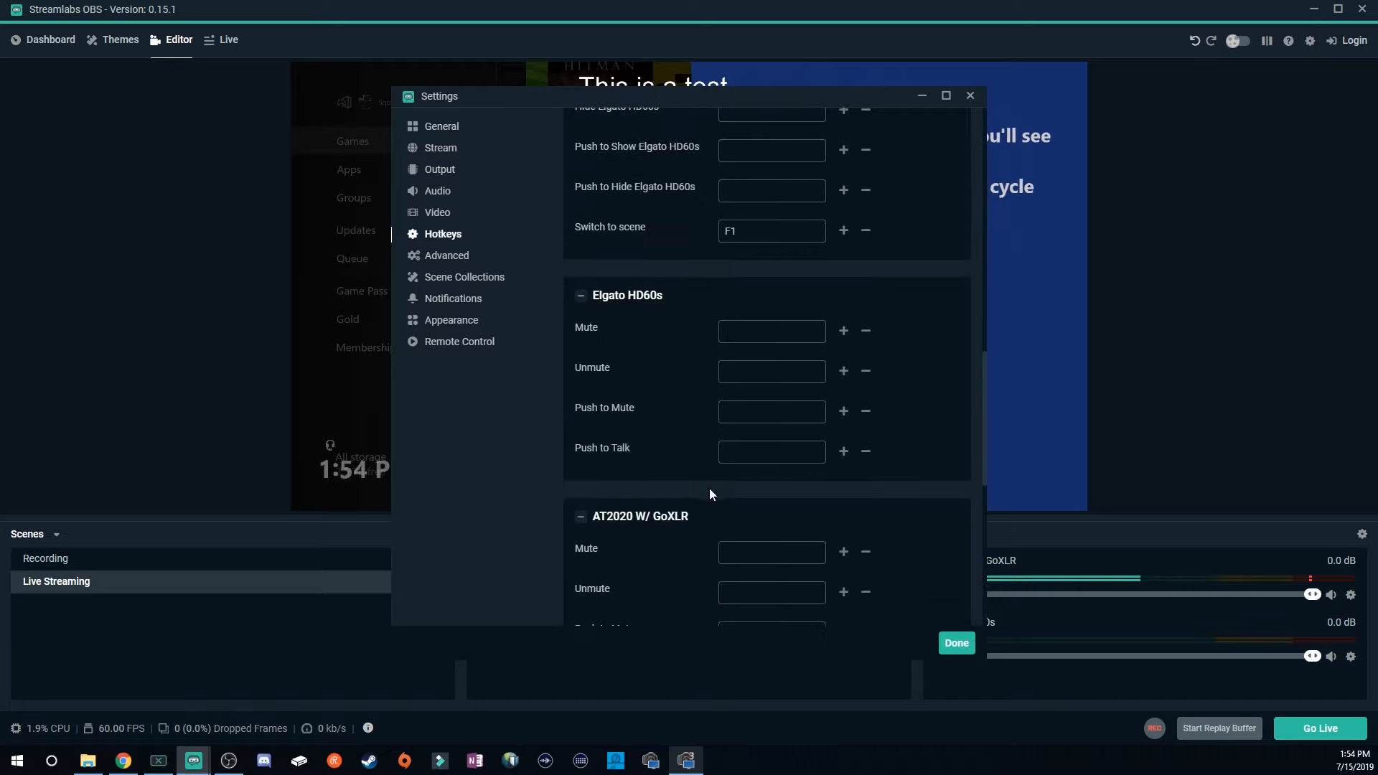
{"action": "scroll", "coordinate": [695, 537], "scroll_direction": "down", "scroll_amount": 3}
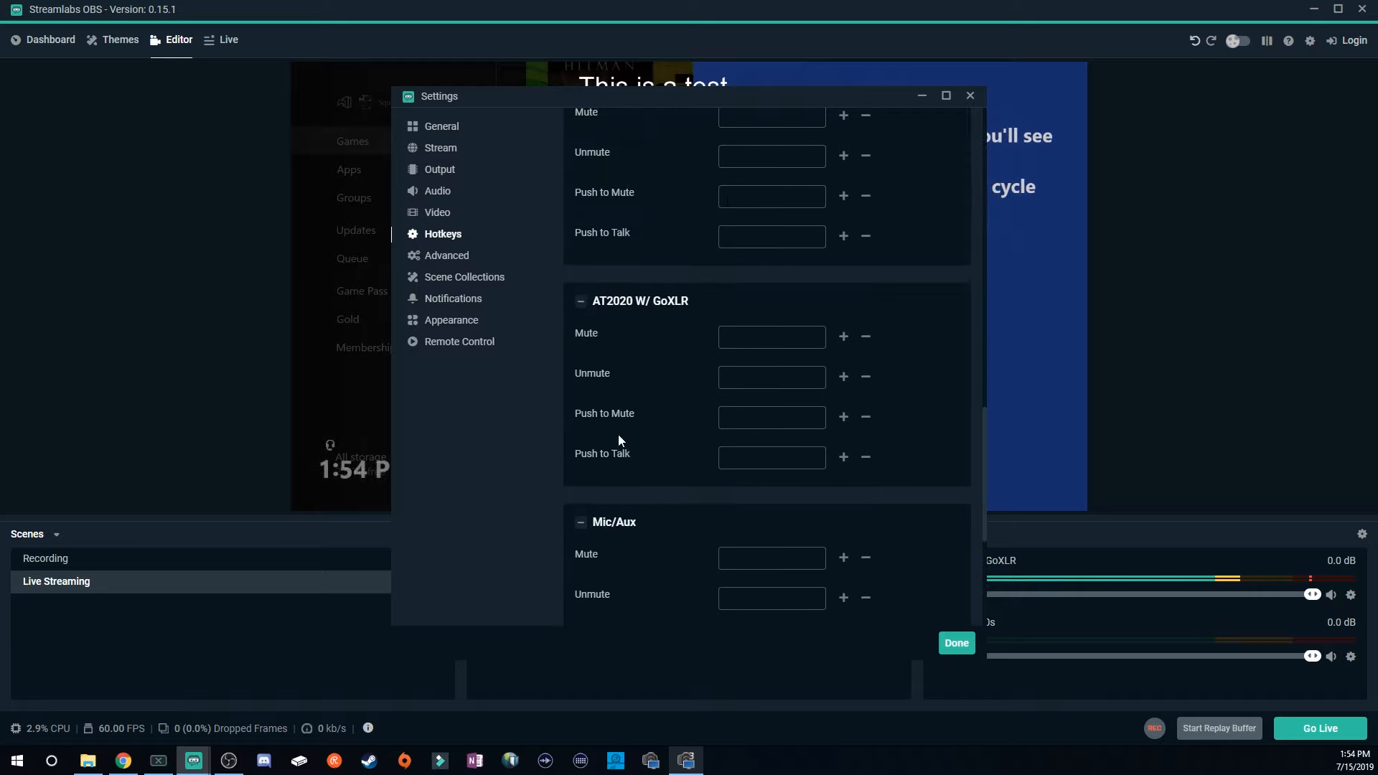
{"action": "left_click", "coordinate": [761, 458]}
{"action": "key", "text": "a"}
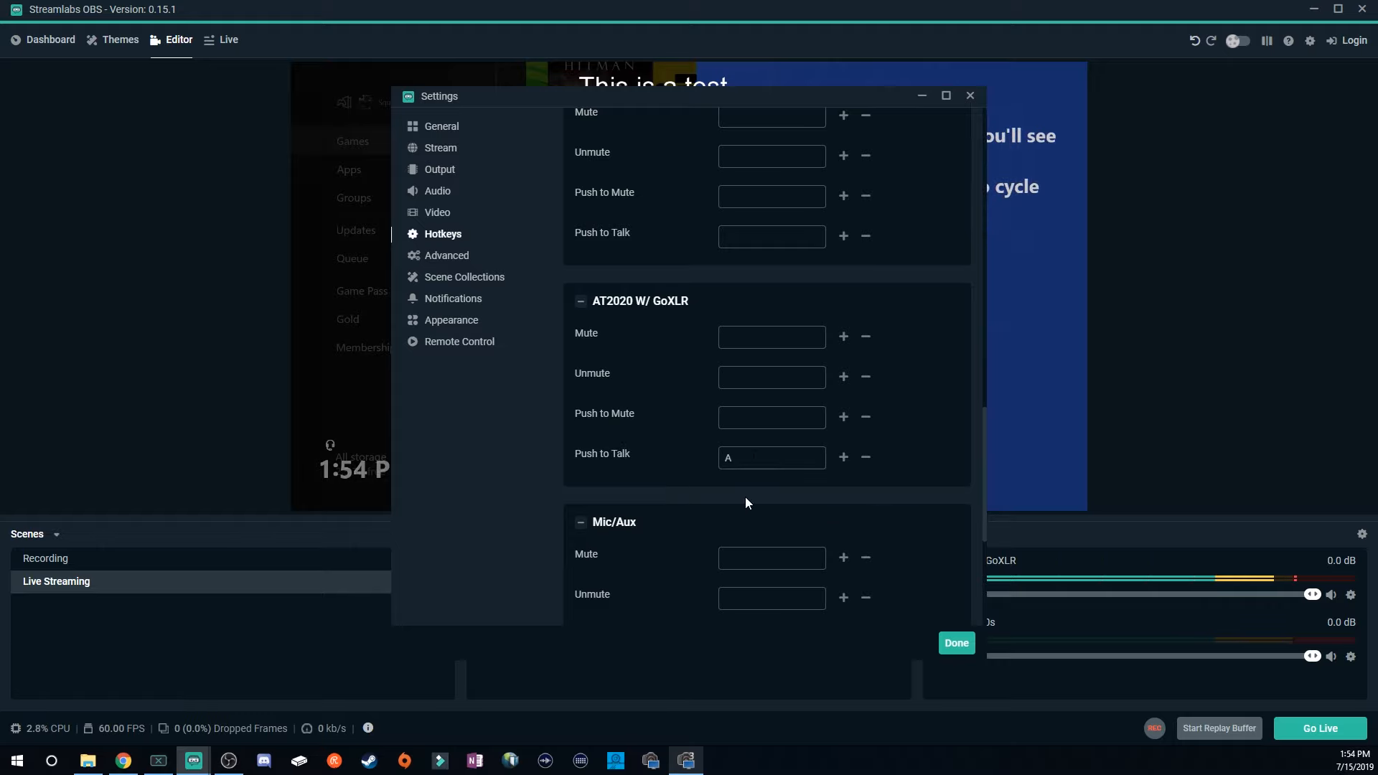
{"action": "key", "text": "BackSpace"}
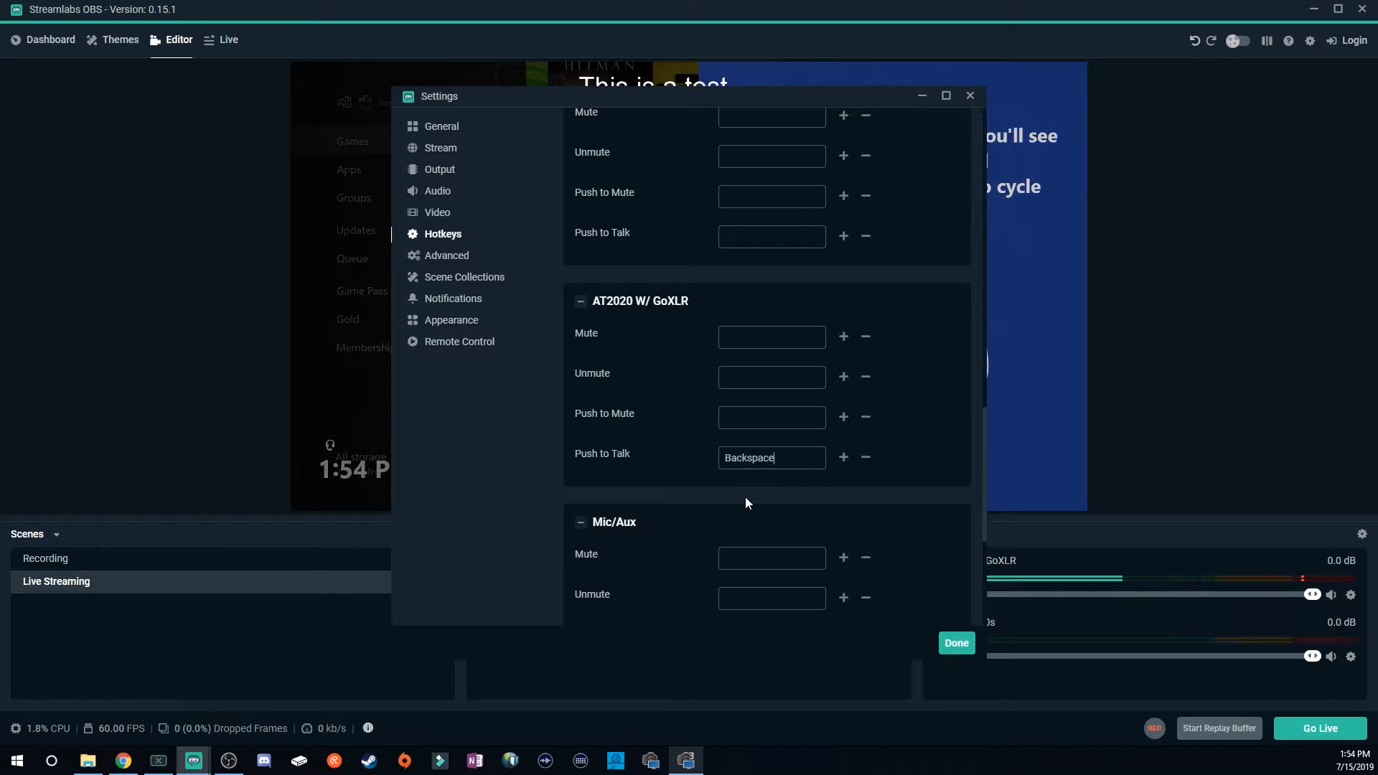
{"action": "left_click", "coordinate": [865, 459]}
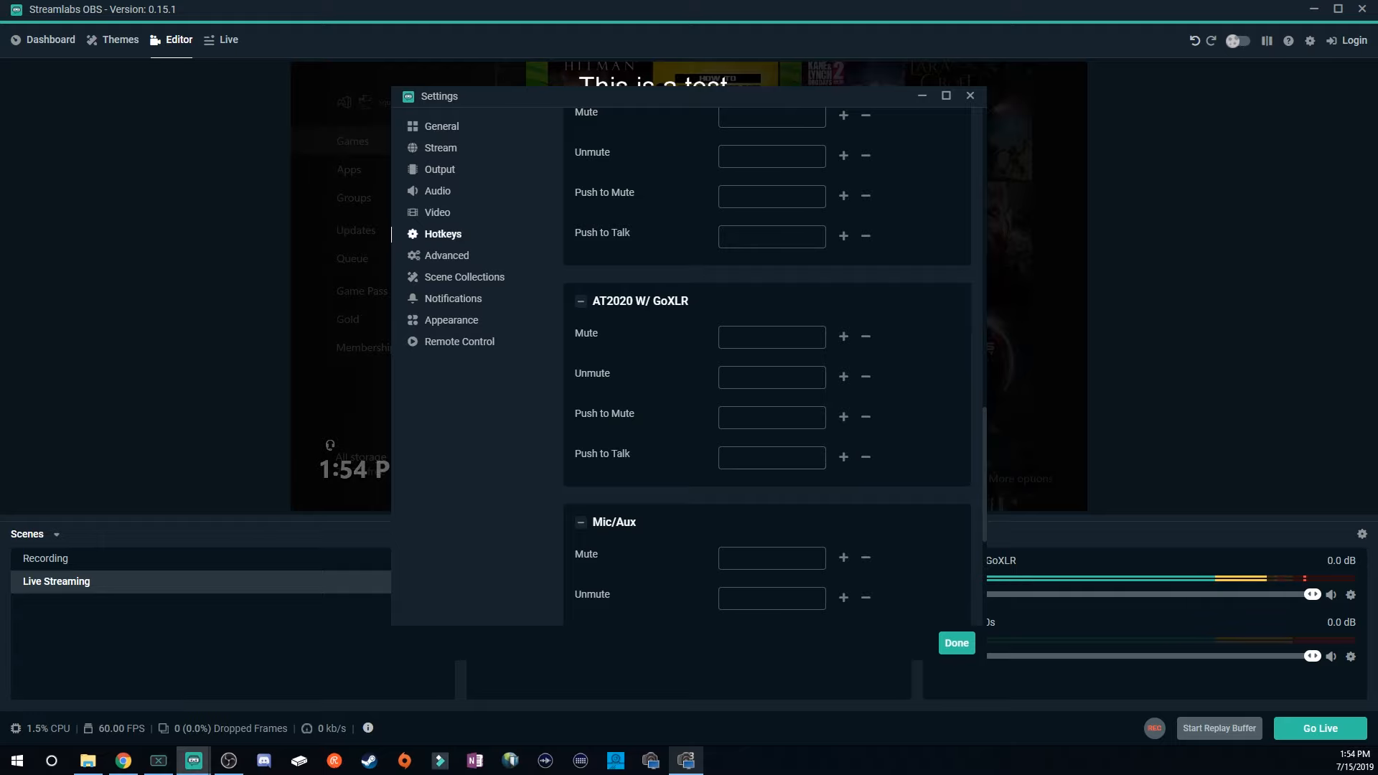
{"action": "left_click", "coordinate": [765, 463]}
{"action": "key", "text": "a"}
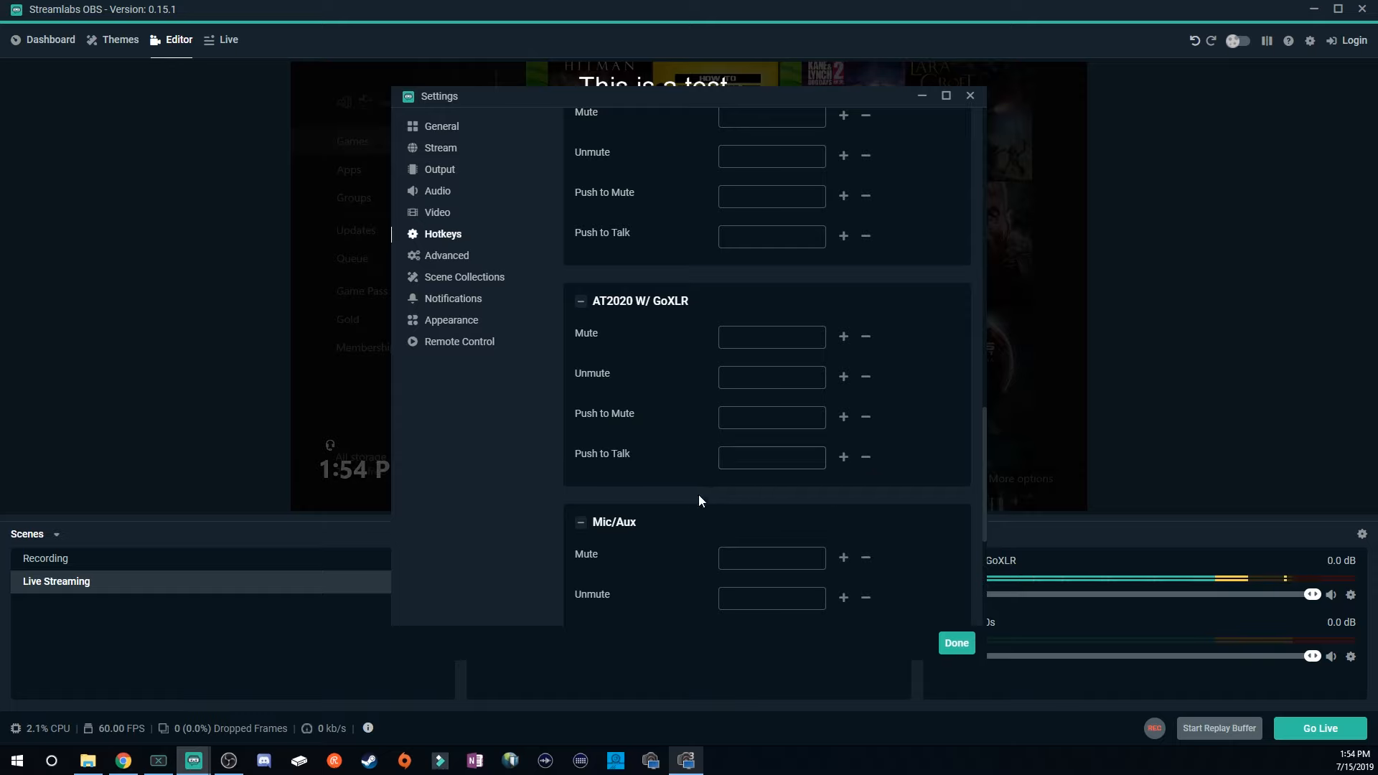
Review the Advanced settings sections and open the Scene Collections settings page.
{"action": "left_click", "coordinate": [438, 257]}
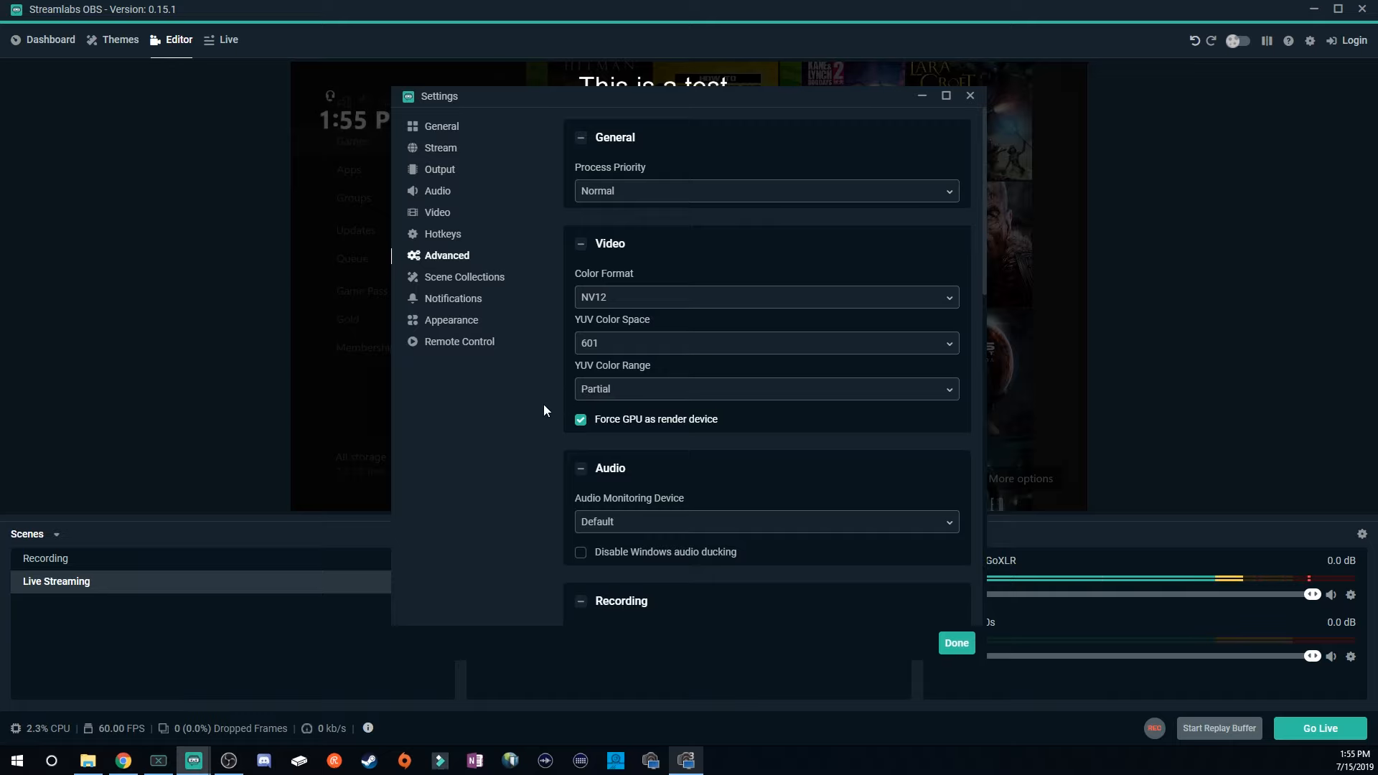
{"action": "scroll", "coordinate": [607, 541], "scroll_direction": "down", "scroll_amount": 2}
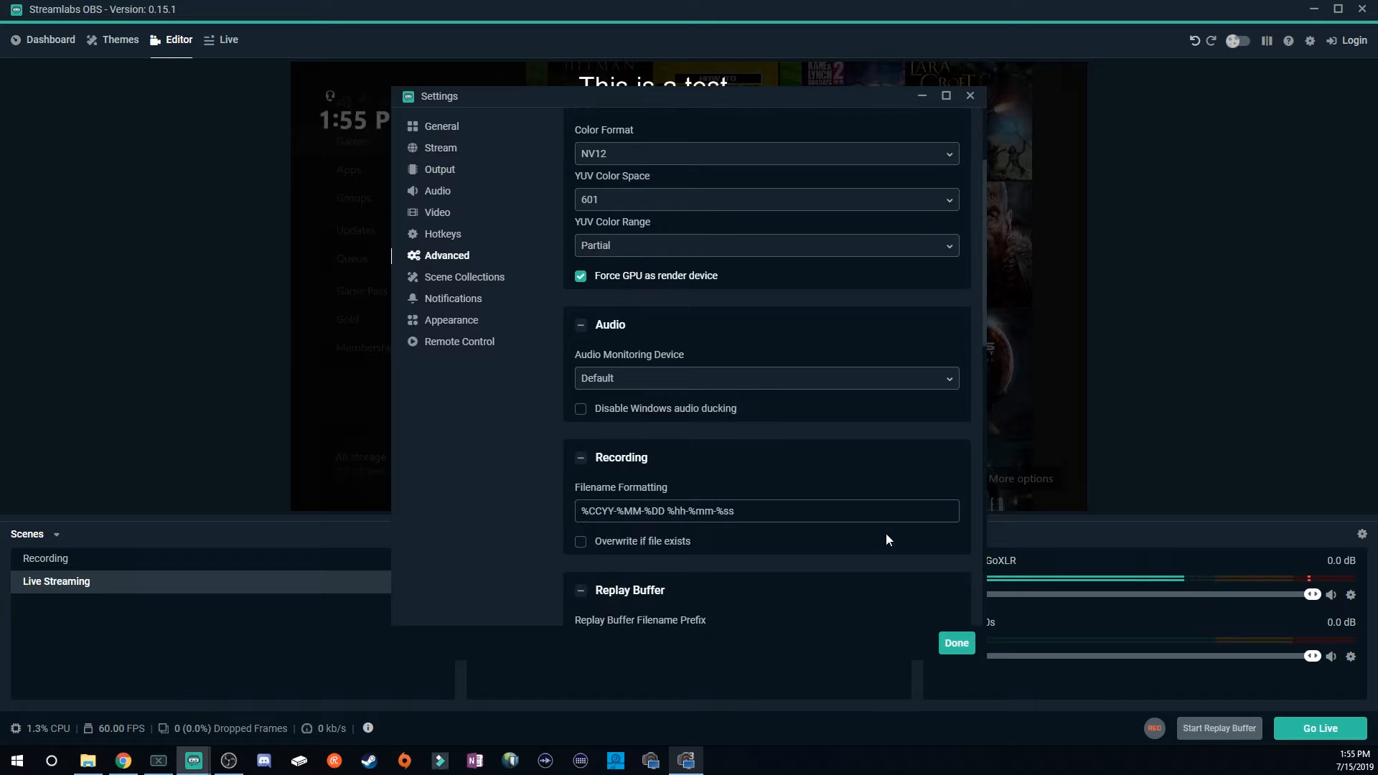
{"action": "scroll", "coordinate": [821, 516], "scroll_direction": "up", "scroll_amount": 2}
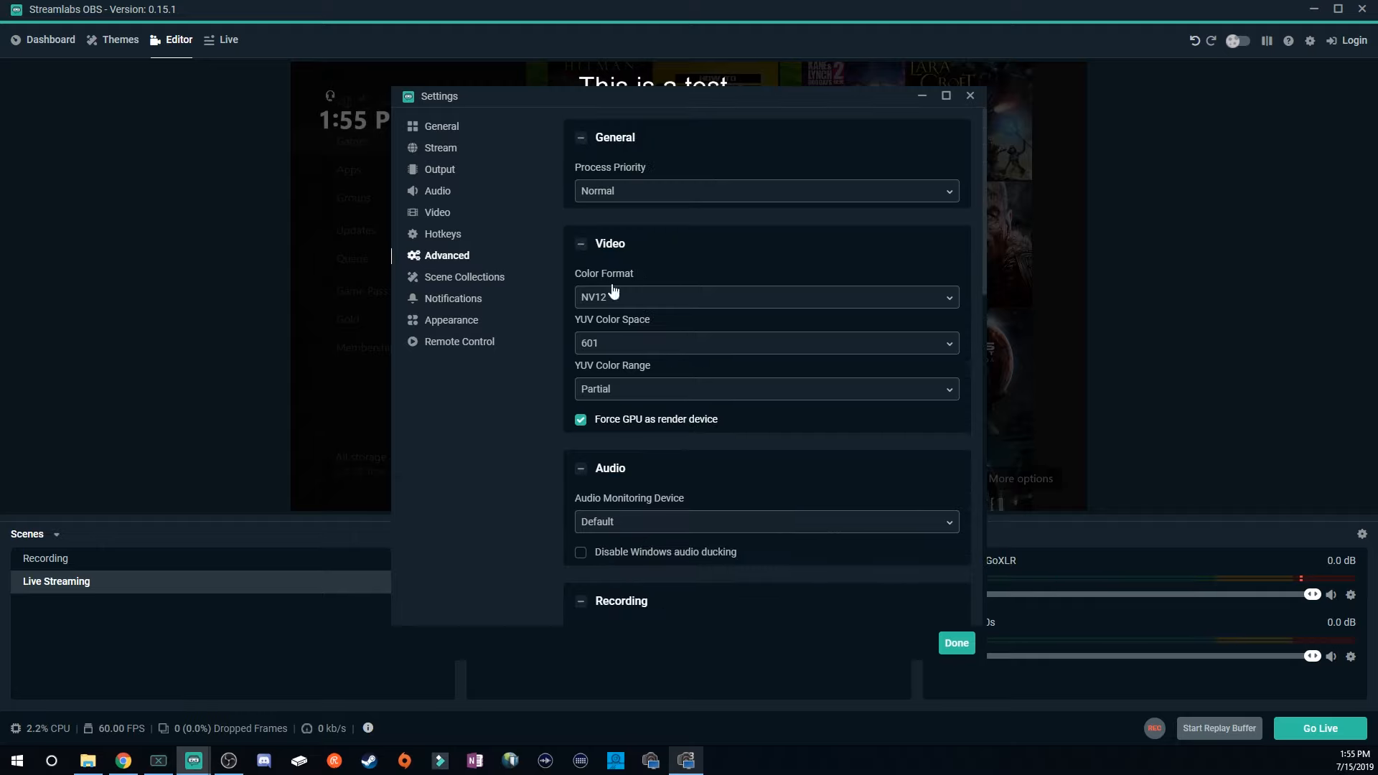
{"action": "scroll", "coordinate": [783, 503], "scroll_direction": "down", "scroll_amount": 4}
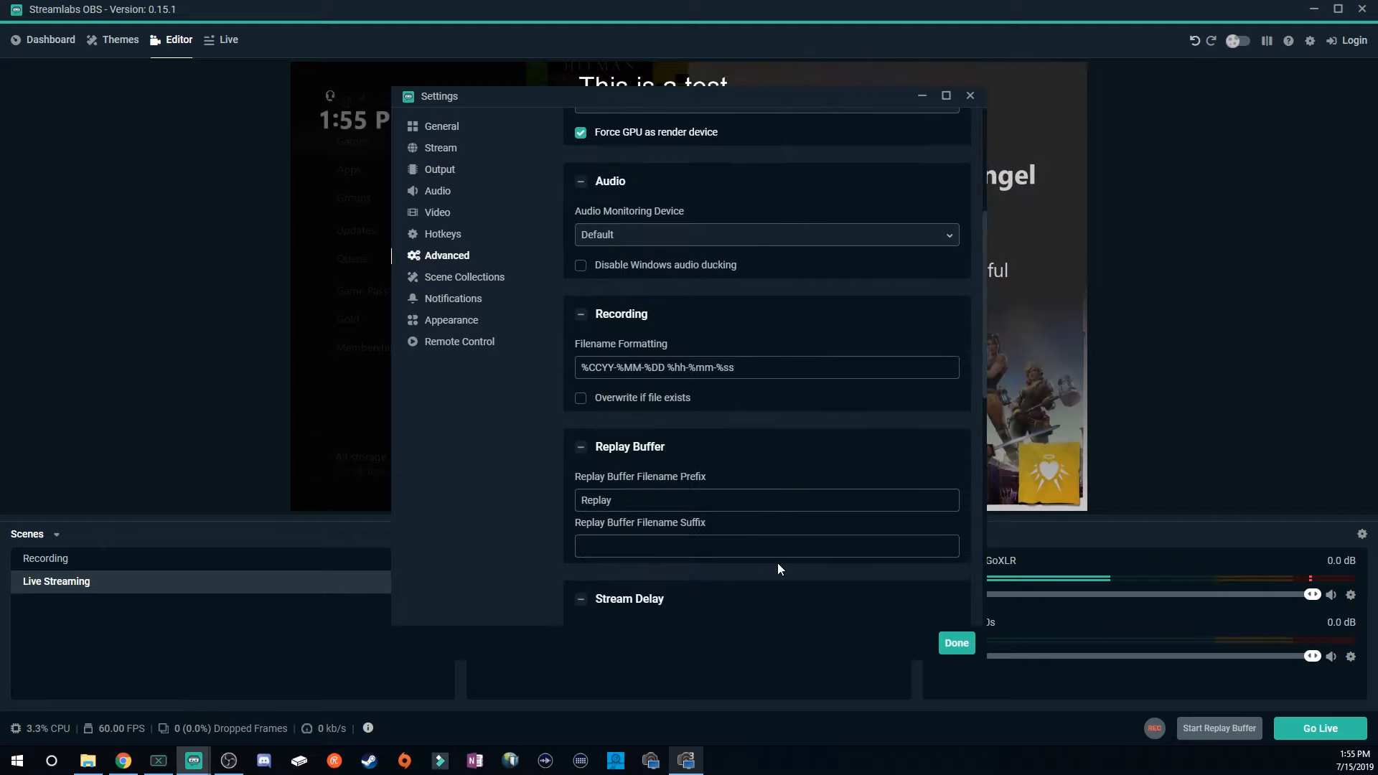
{"action": "scroll", "coordinate": [780, 570], "scroll_direction": "down", "scroll_amount": 3}
{"action": "left_click", "coordinate": [464, 277]}
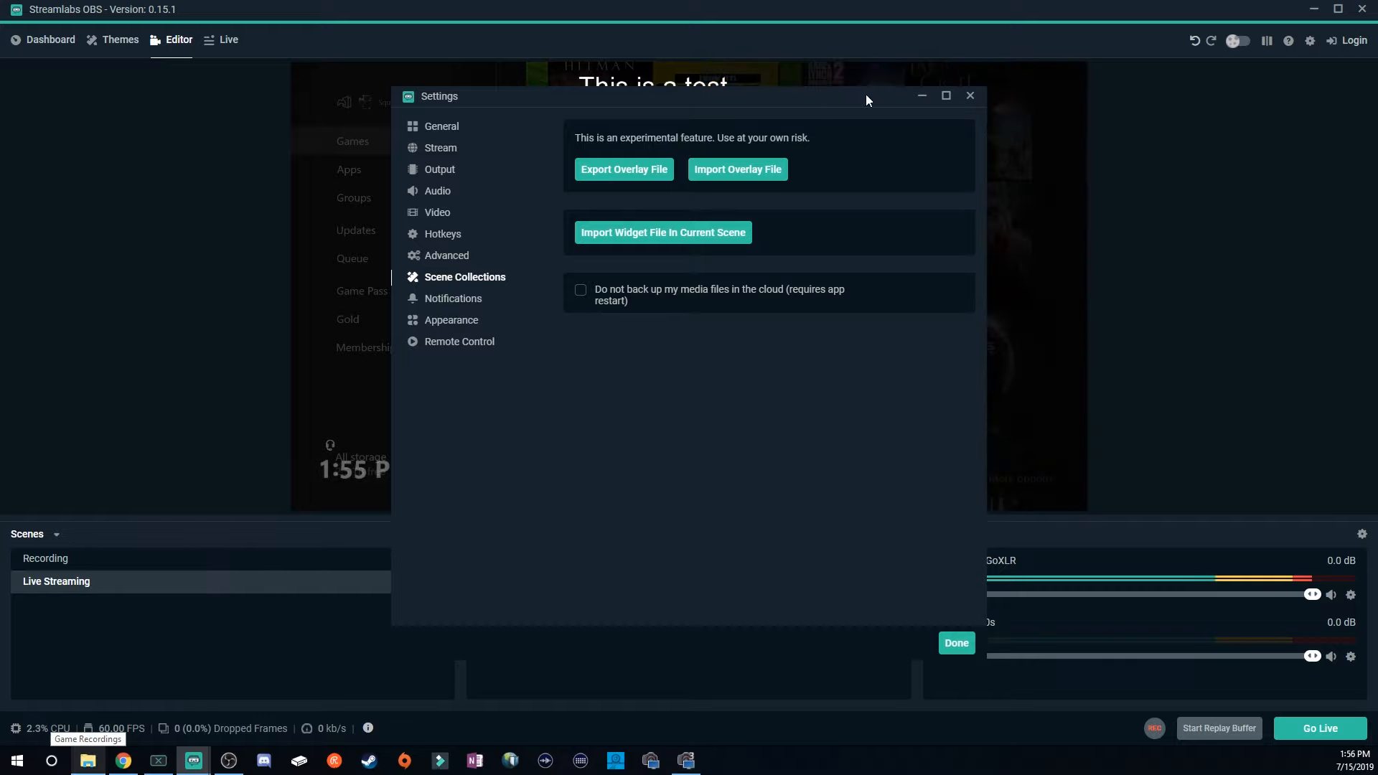
Open the Notifications settings and turn Enable notifications off and back on.
{"action": "left_click_drag", "start_coordinate": [752, 95], "coordinate": [1032, 81]}
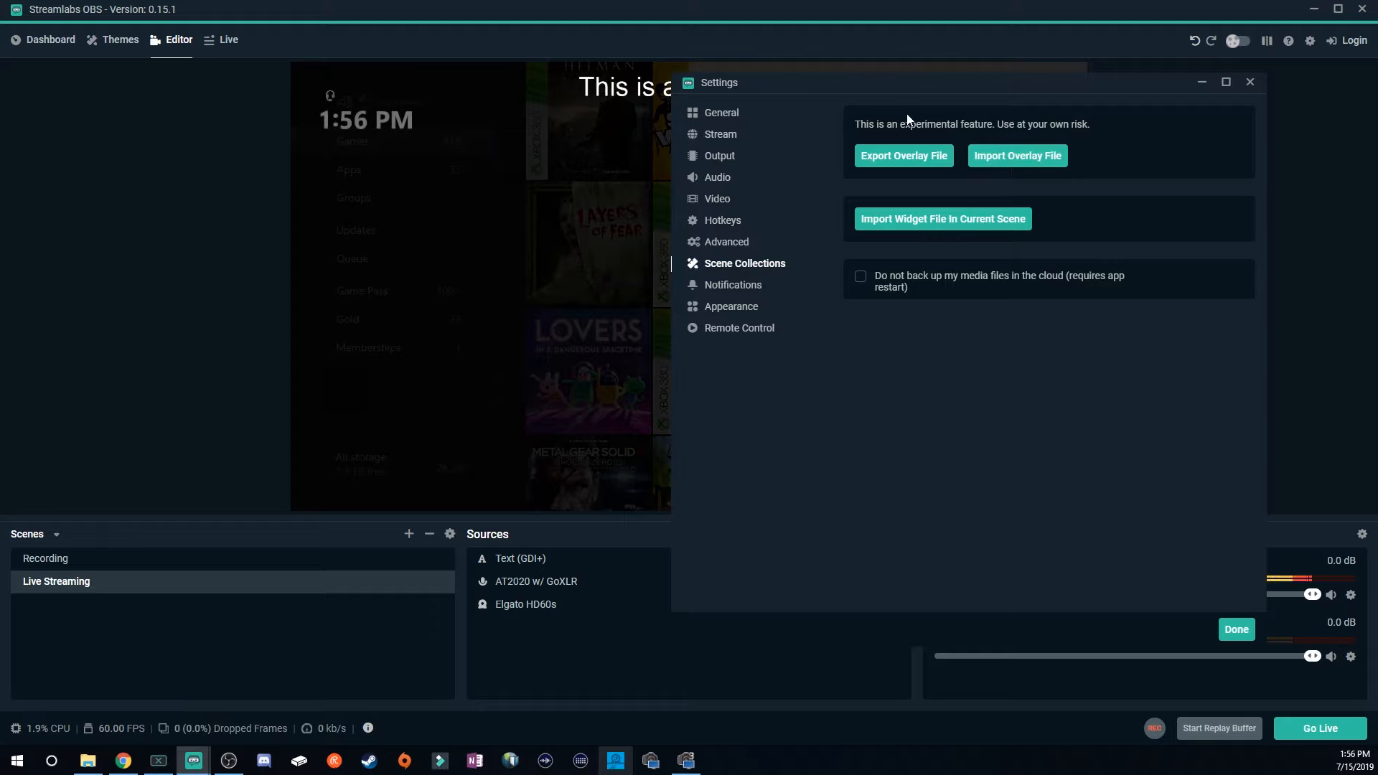
{"action": "left_click", "coordinate": [764, 287]}
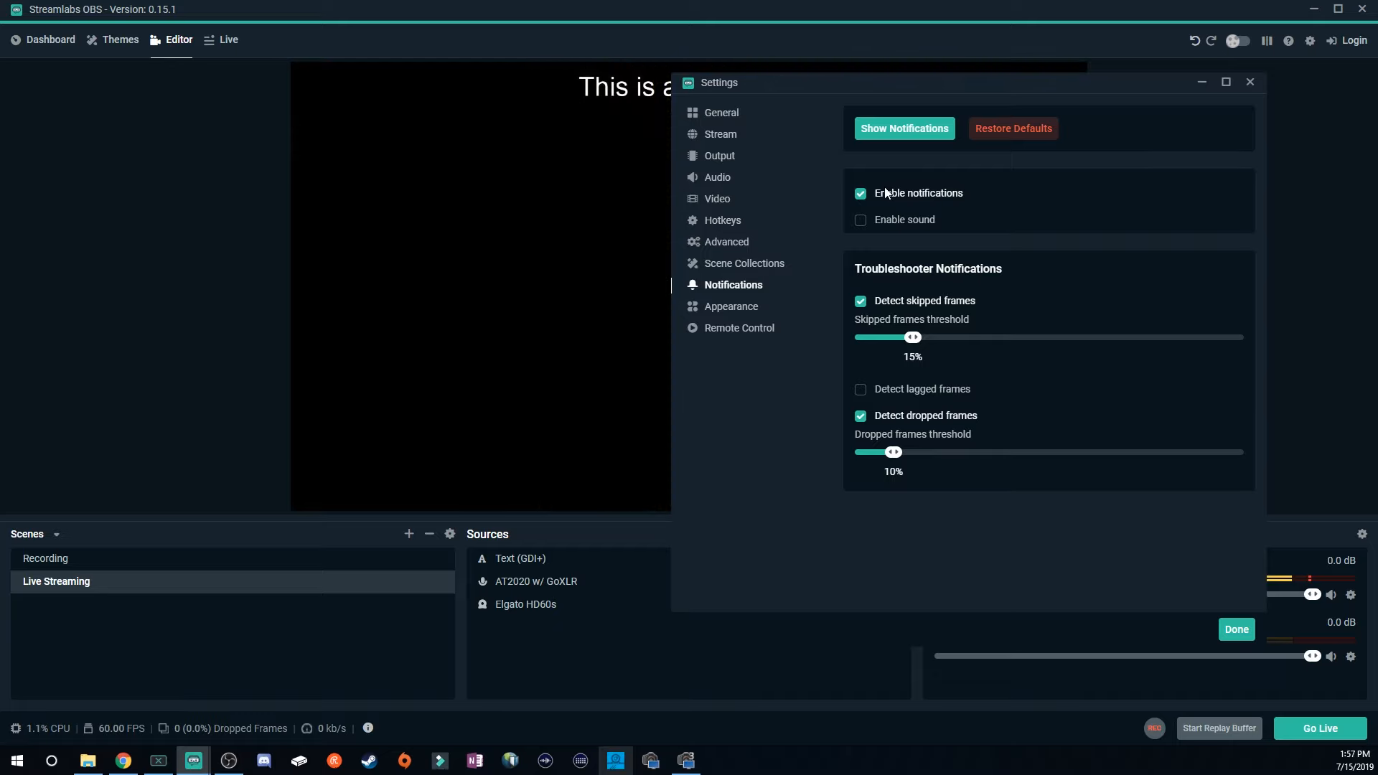
{"action": "left_click", "coordinate": [861, 196]}
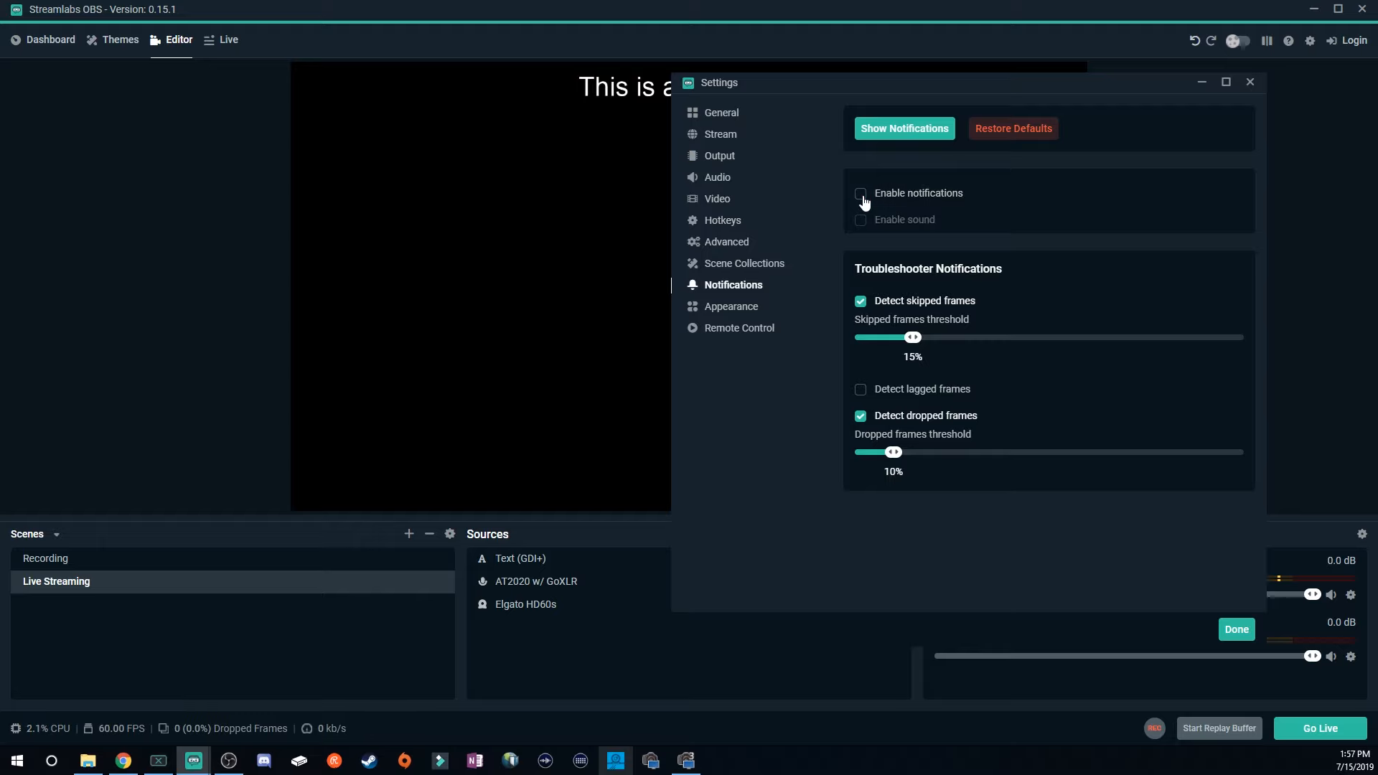
{"action": "left_click", "coordinate": [860, 196]}
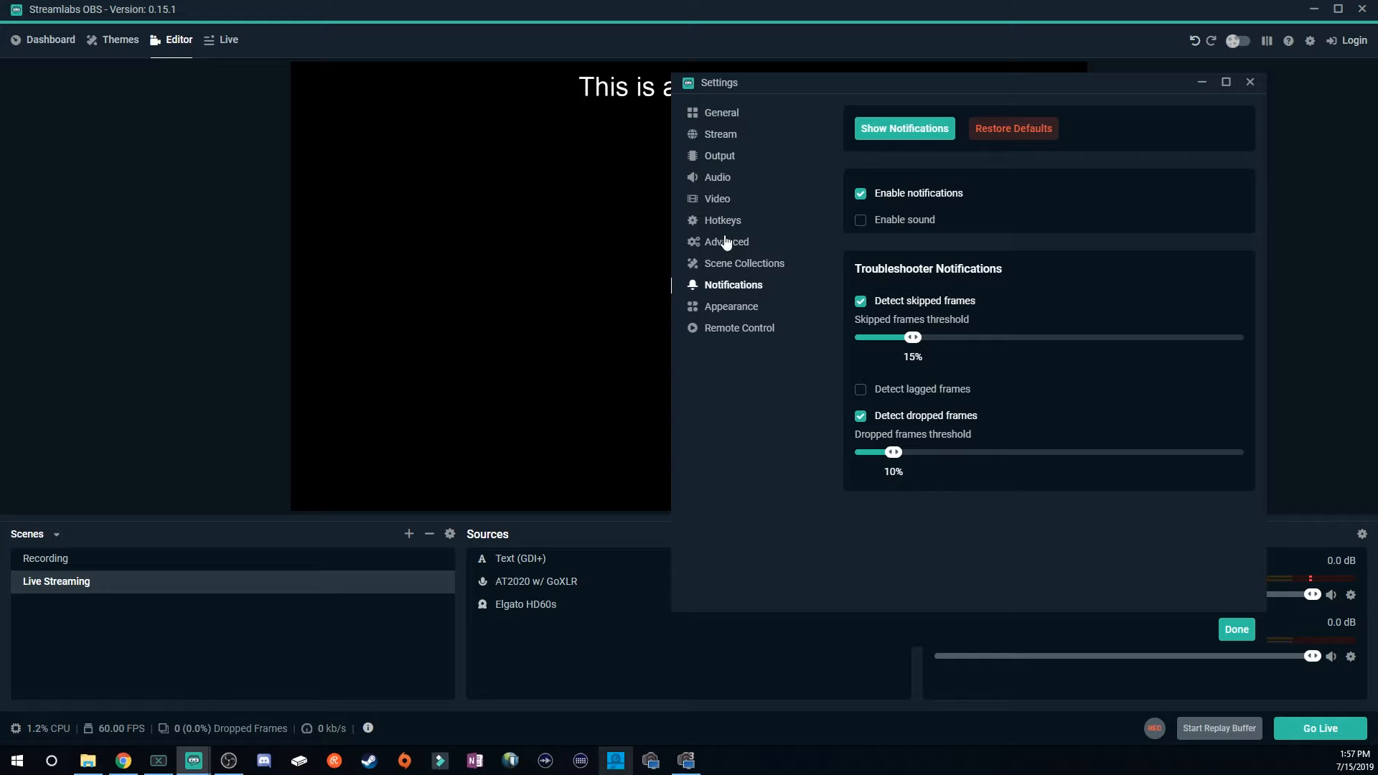
Open the Appearance settings and switch the theme to Day (Classic) and back to Night (Classic).
{"action": "left_click", "coordinate": [727, 318]}
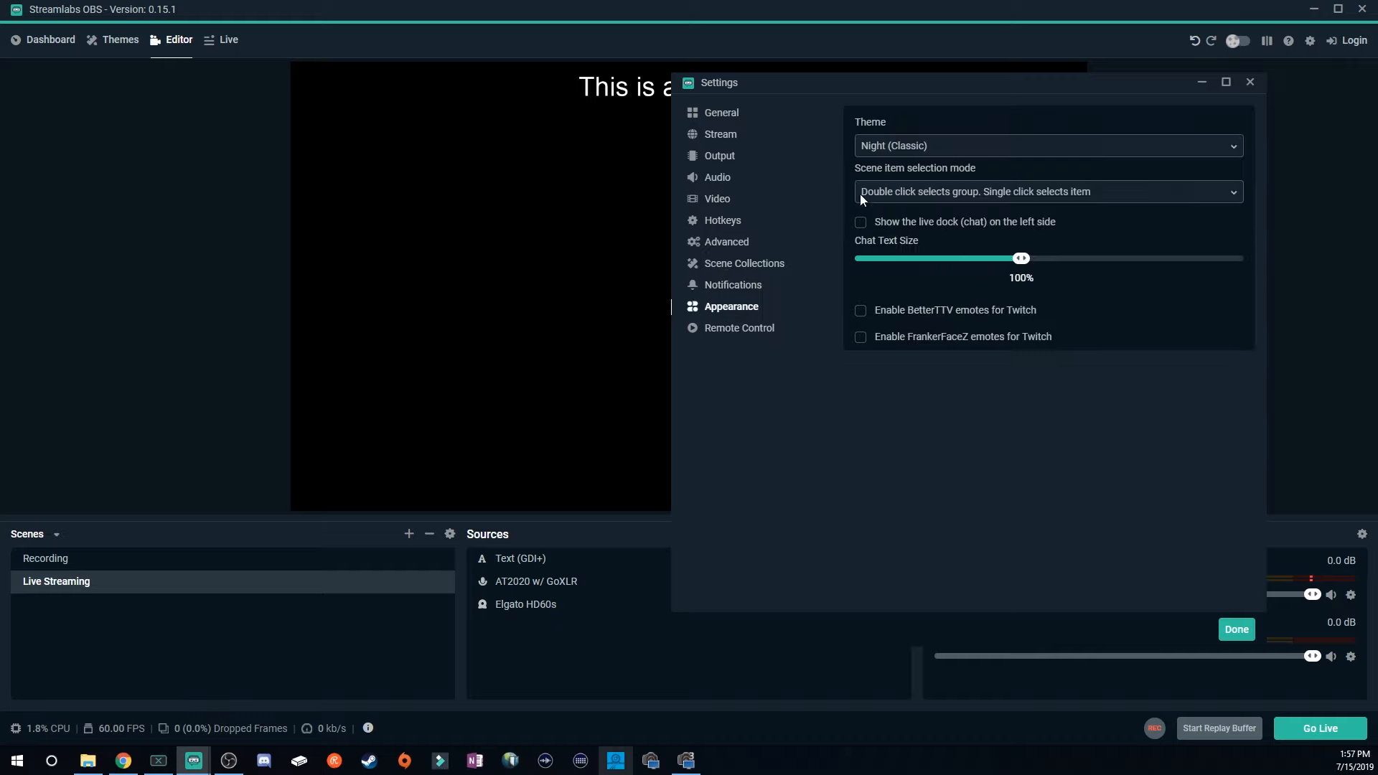
{"action": "left_click", "coordinate": [898, 144]}
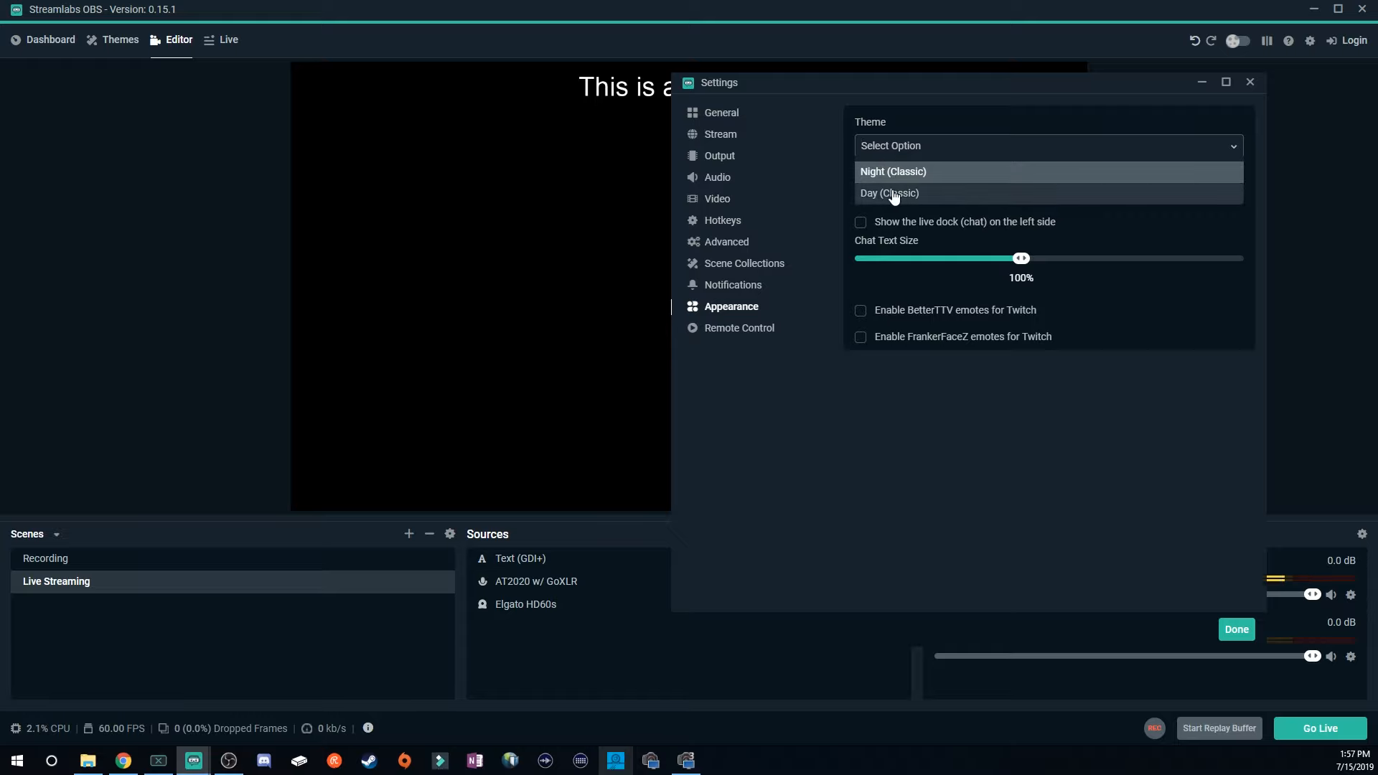
{"action": "left_click", "coordinate": [894, 195]}
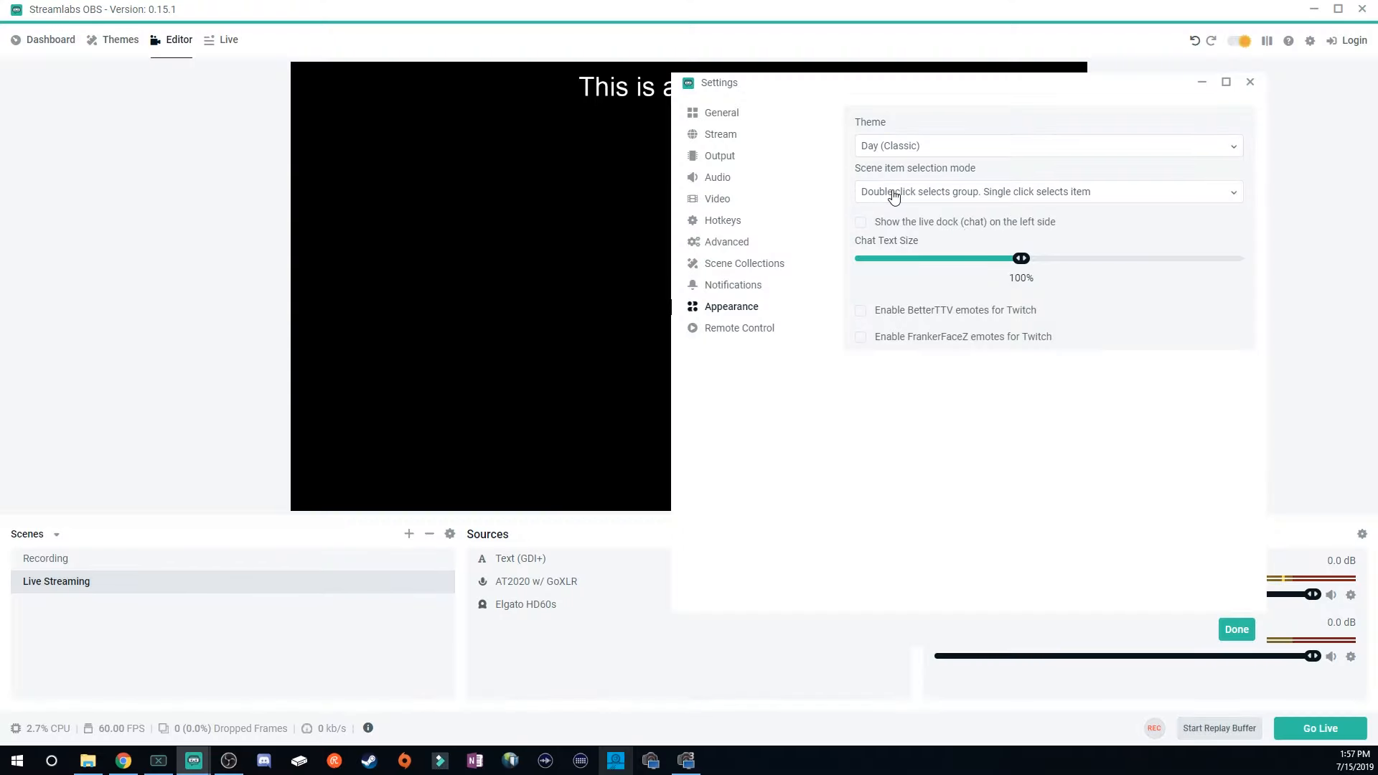
{"action": "left_click", "coordinate": [893, 152]}
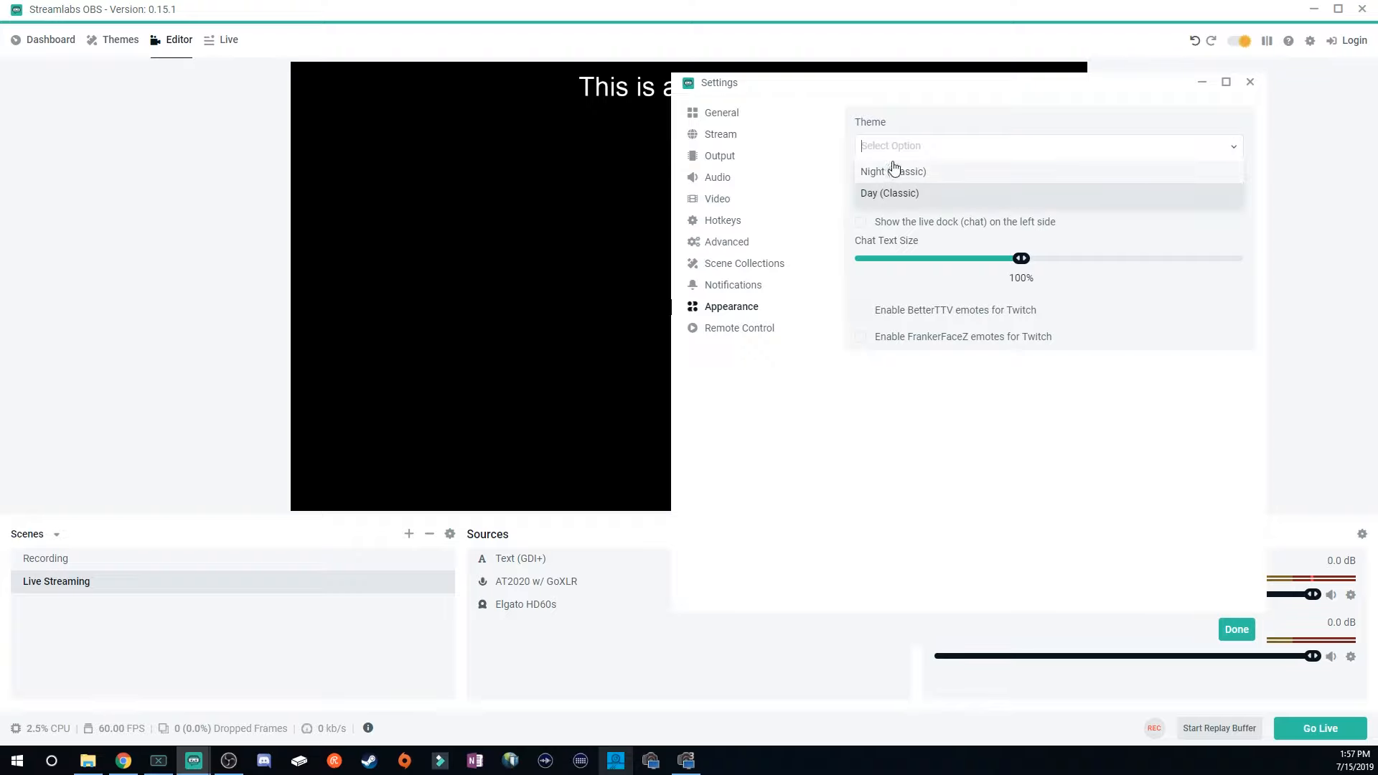
{"action": "left_click", "coordinate": [893, 173]}
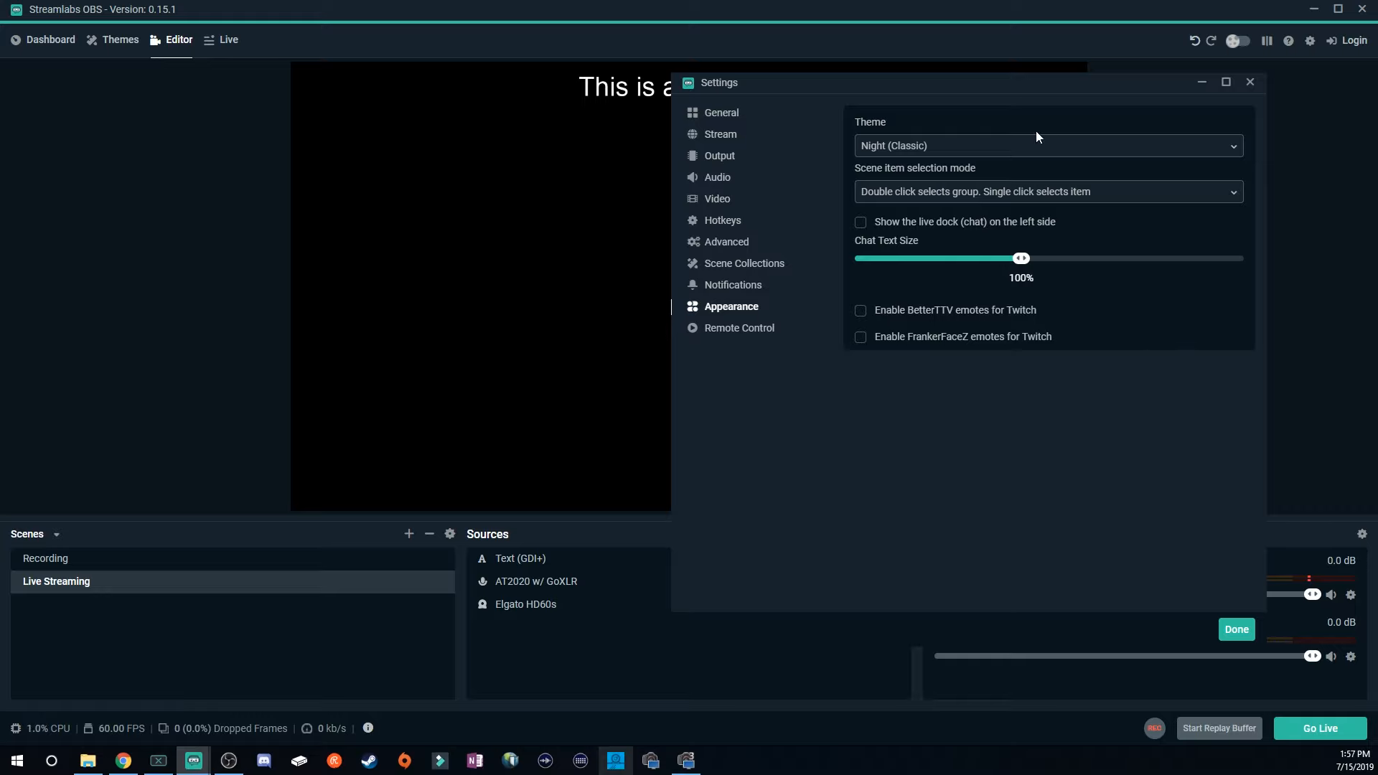
Review the scene item selection mode options and the Remote Control page before closing the settings.
{"action": "left_click", "coordinate": [1019, 193]}
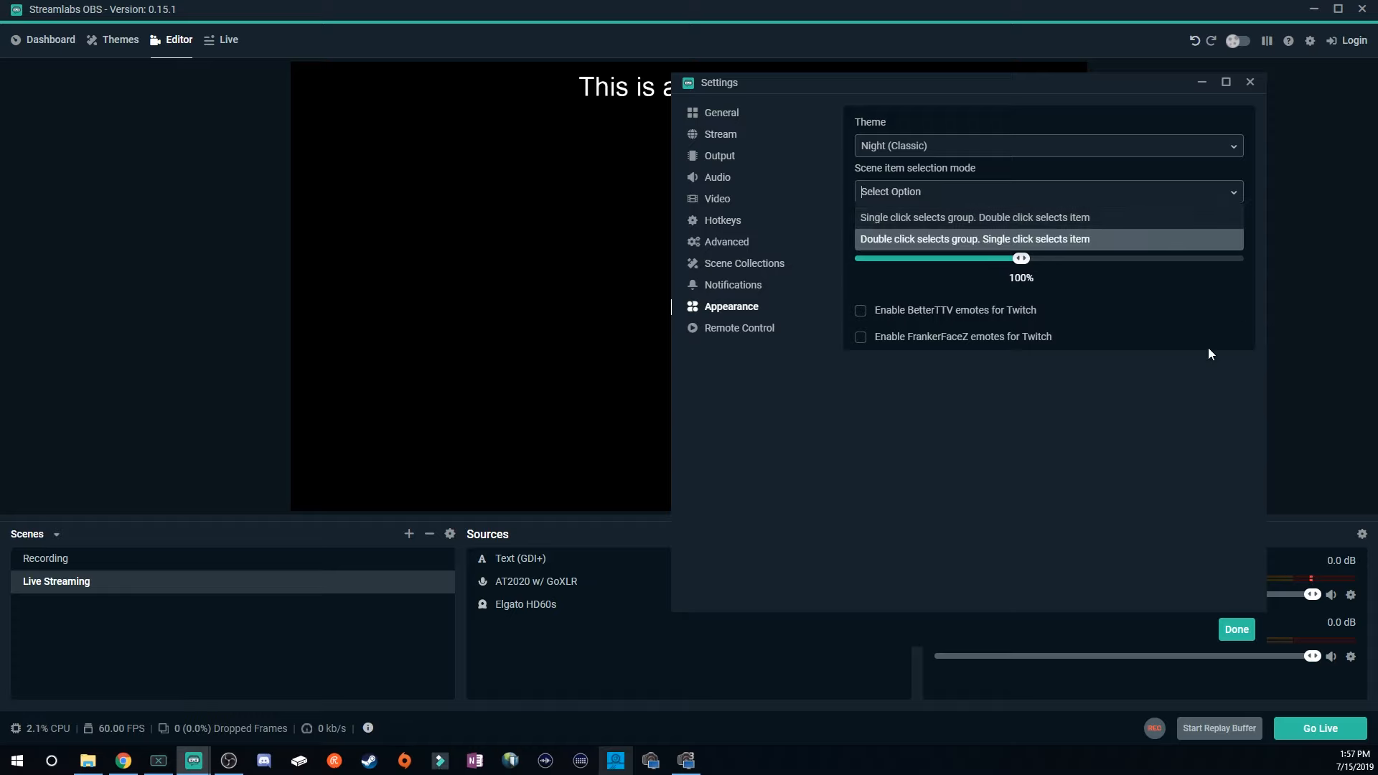
{"action": "key", "text": "Return"}
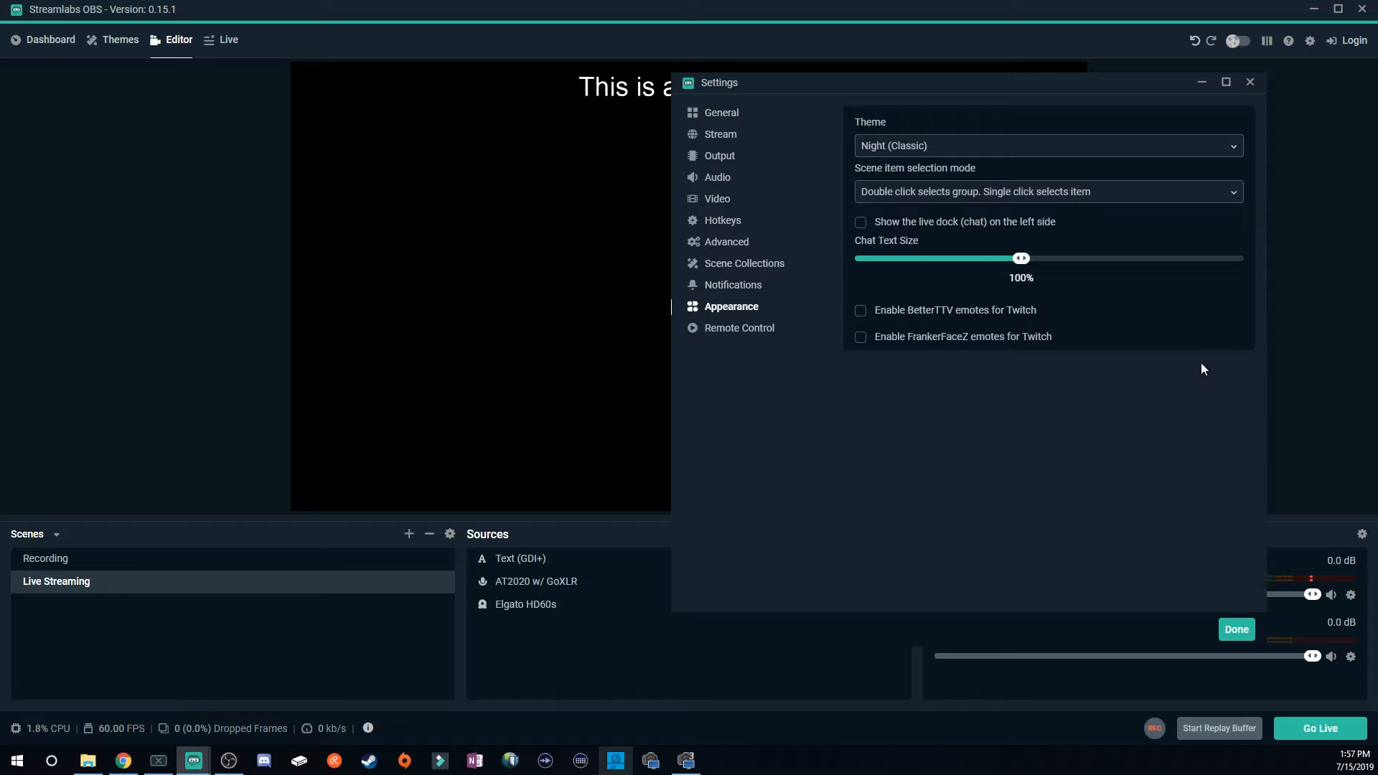
{"action": "left_click", "coordinate": [736, 330]}
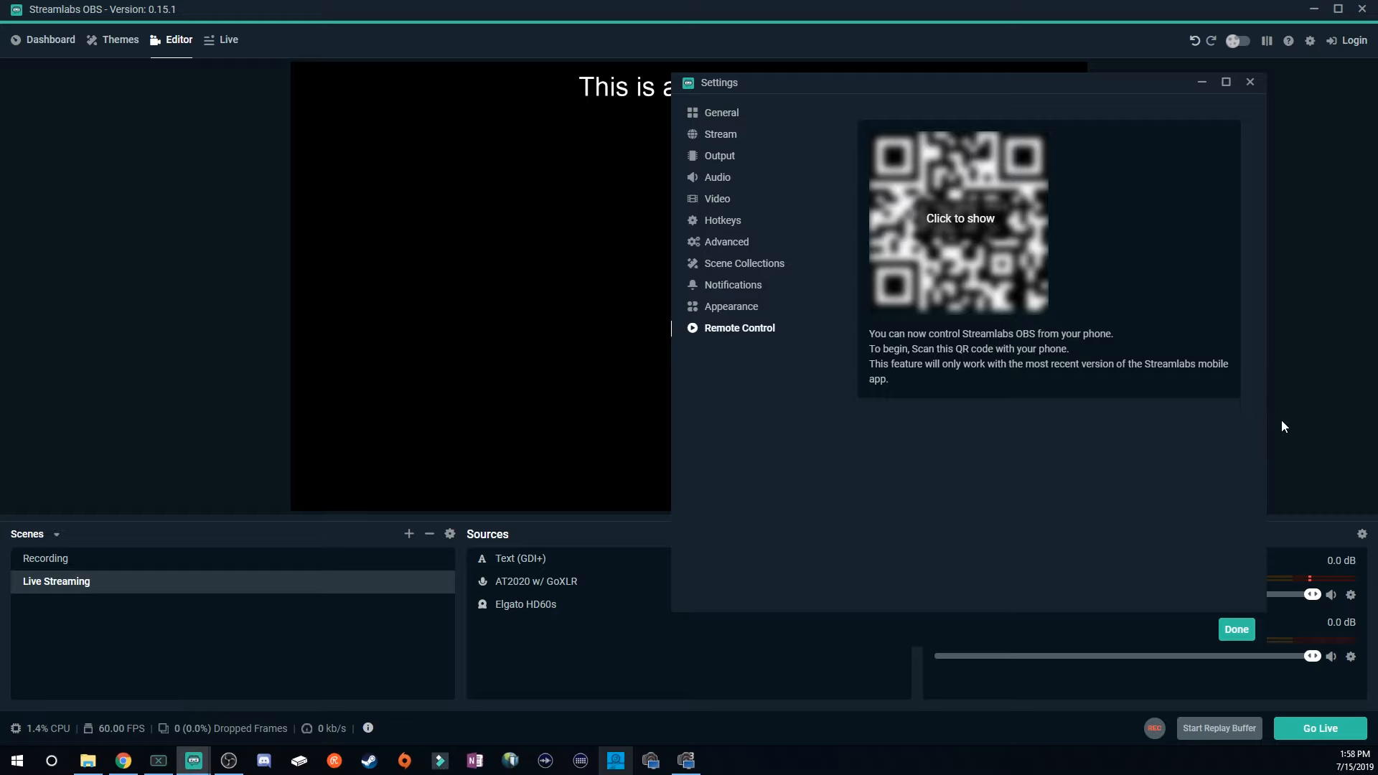
{"action": "key", "text": "Escape"}
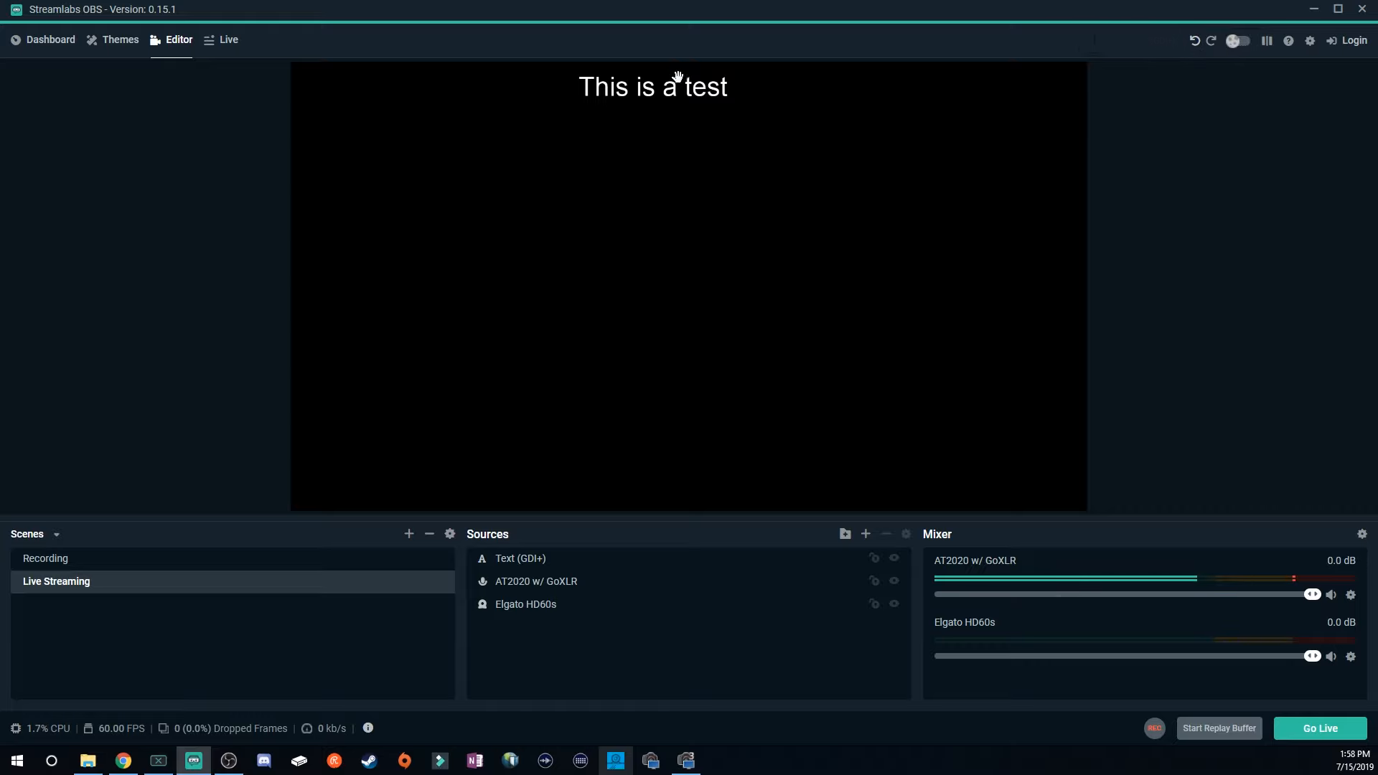
Undo the last two edits to the text overlay in the Live Streaming scene.
{"action": "left_click", "coordinate": [1196, 42]}
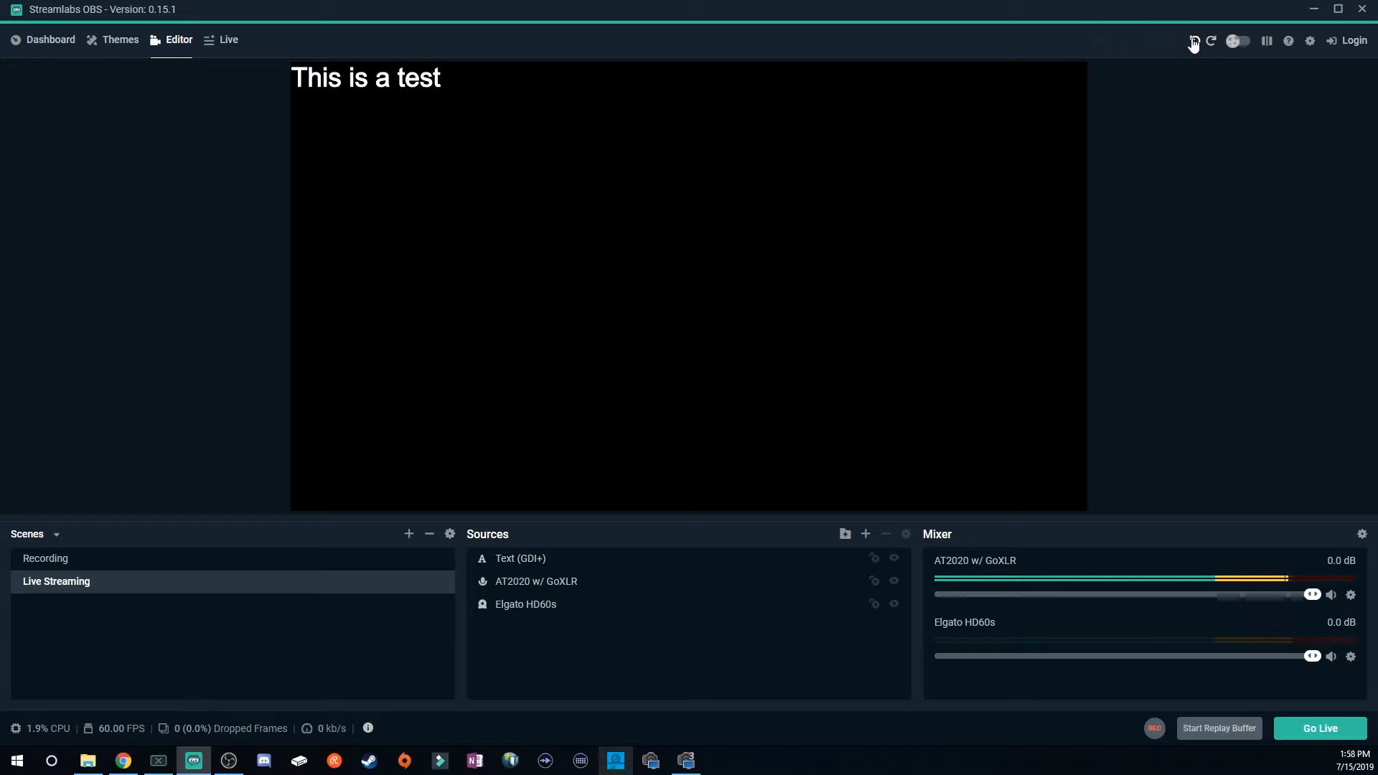
{"action": "left_click", "coordinate": [1194, 41]}
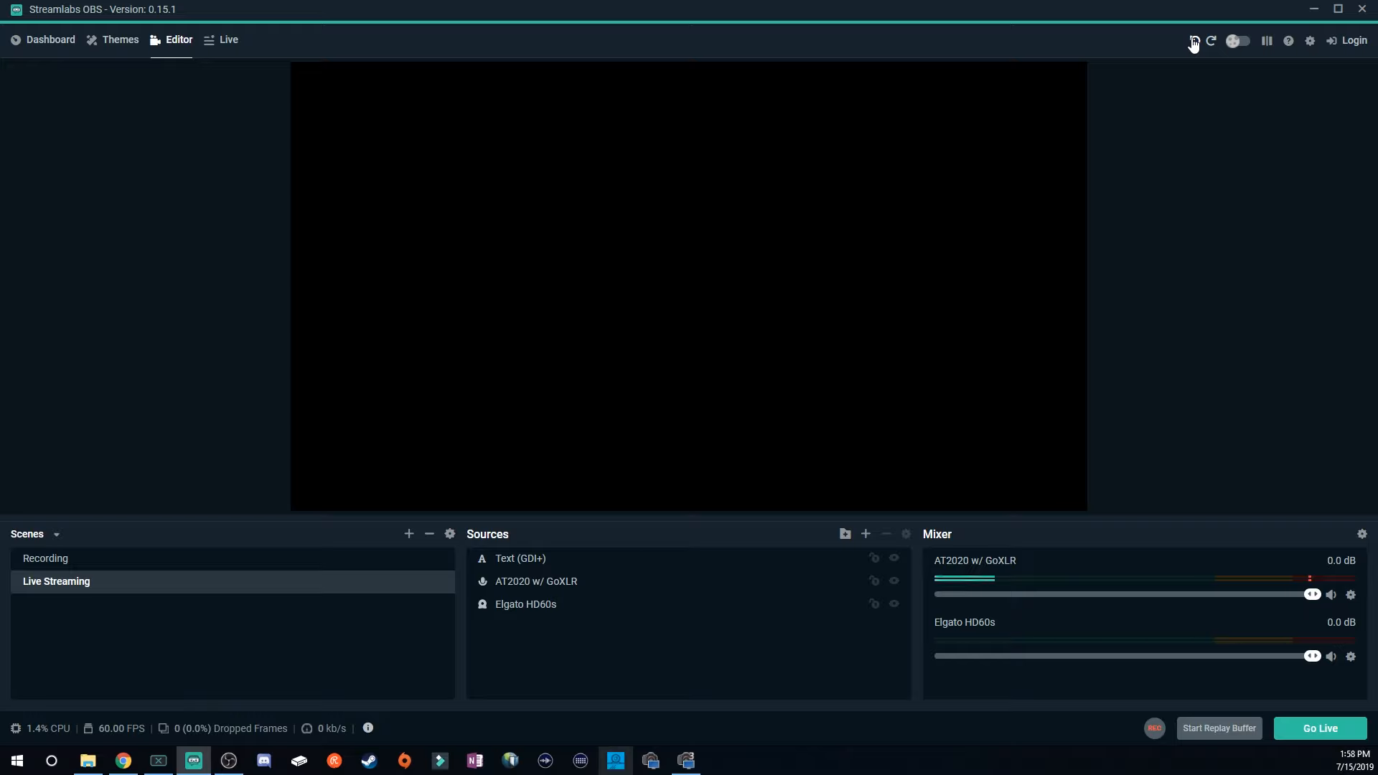
Toggle night mode off and on, and studio mode on and off again.
{"action": "left_click", "coordinate": [1237, 42]}
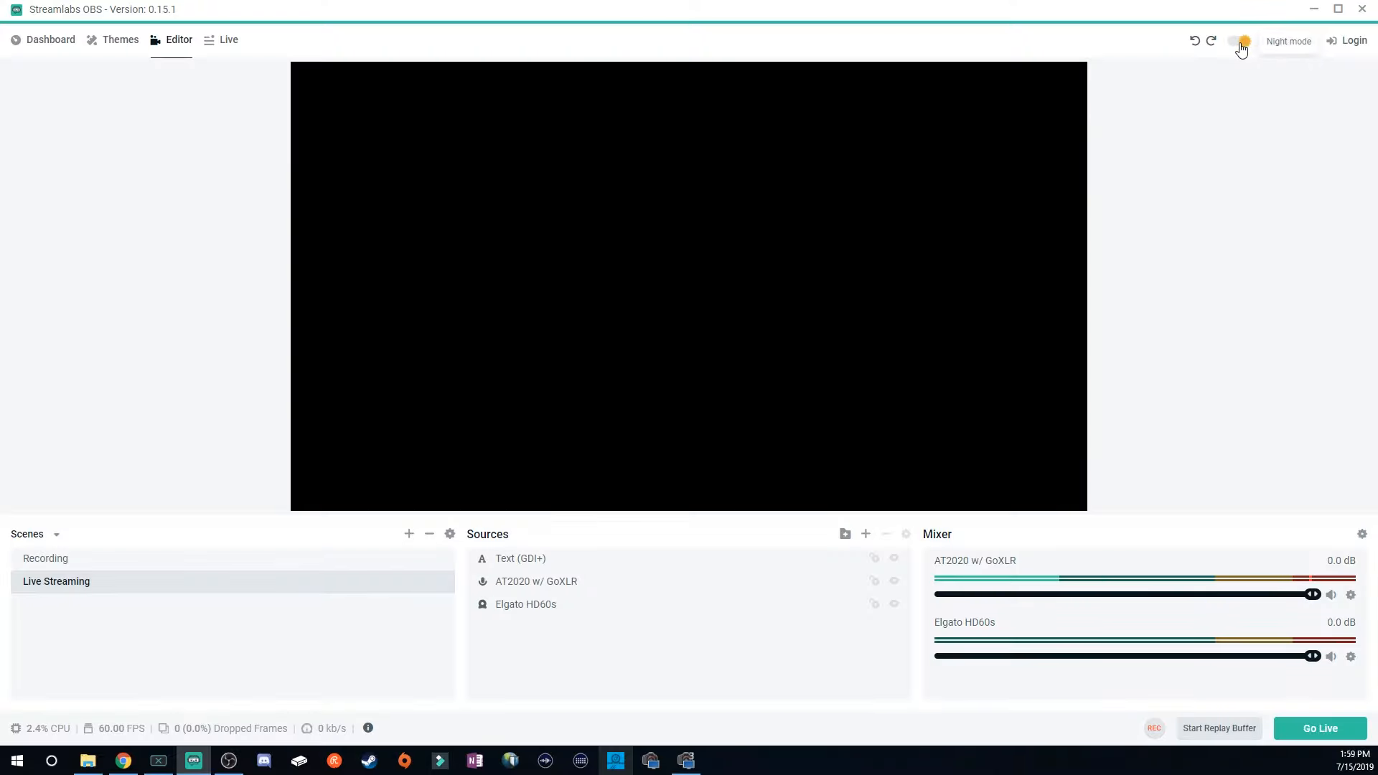
{"action": "left_click", "coordinate": [1241, 44]}
{"action": "left_click", "coordinate": [1268, 41]}
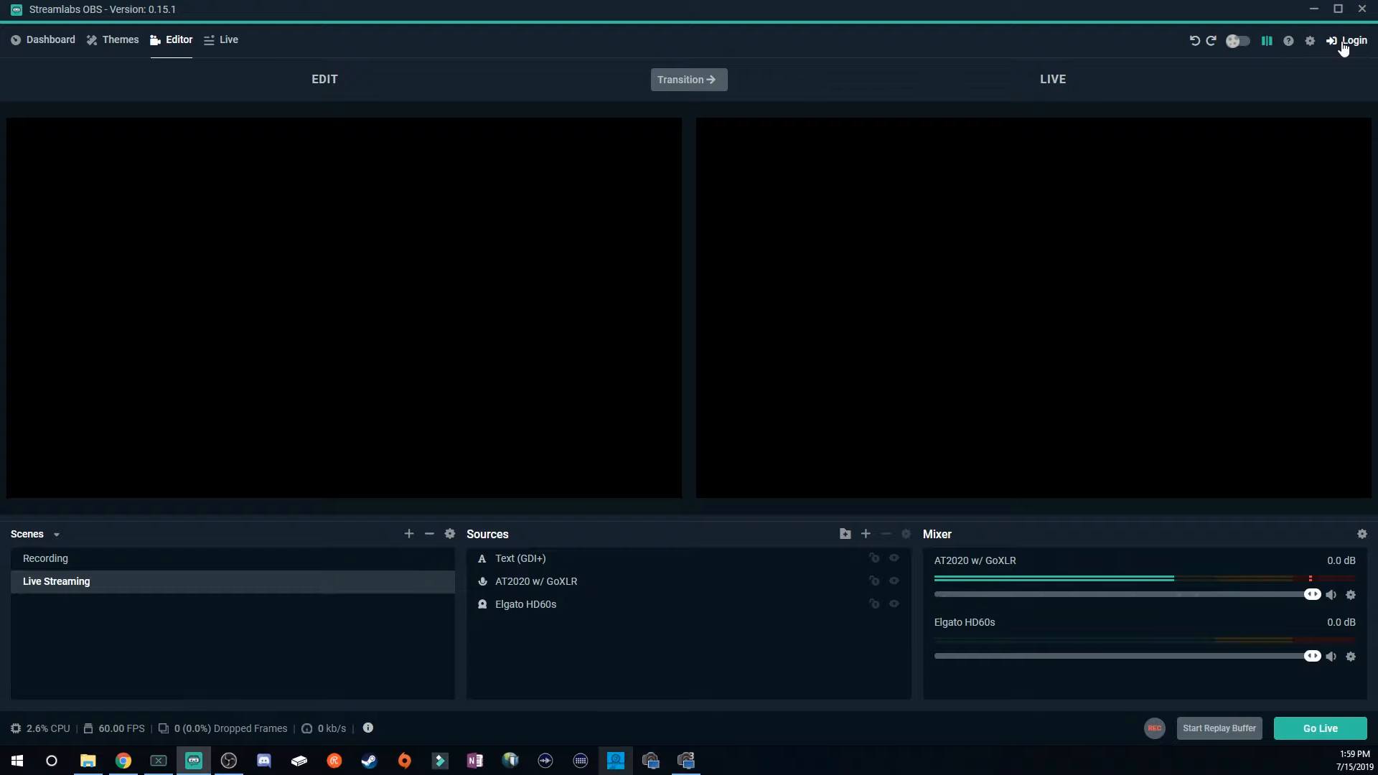
{"action": "left_click", "coordinate": [1268, 42]}
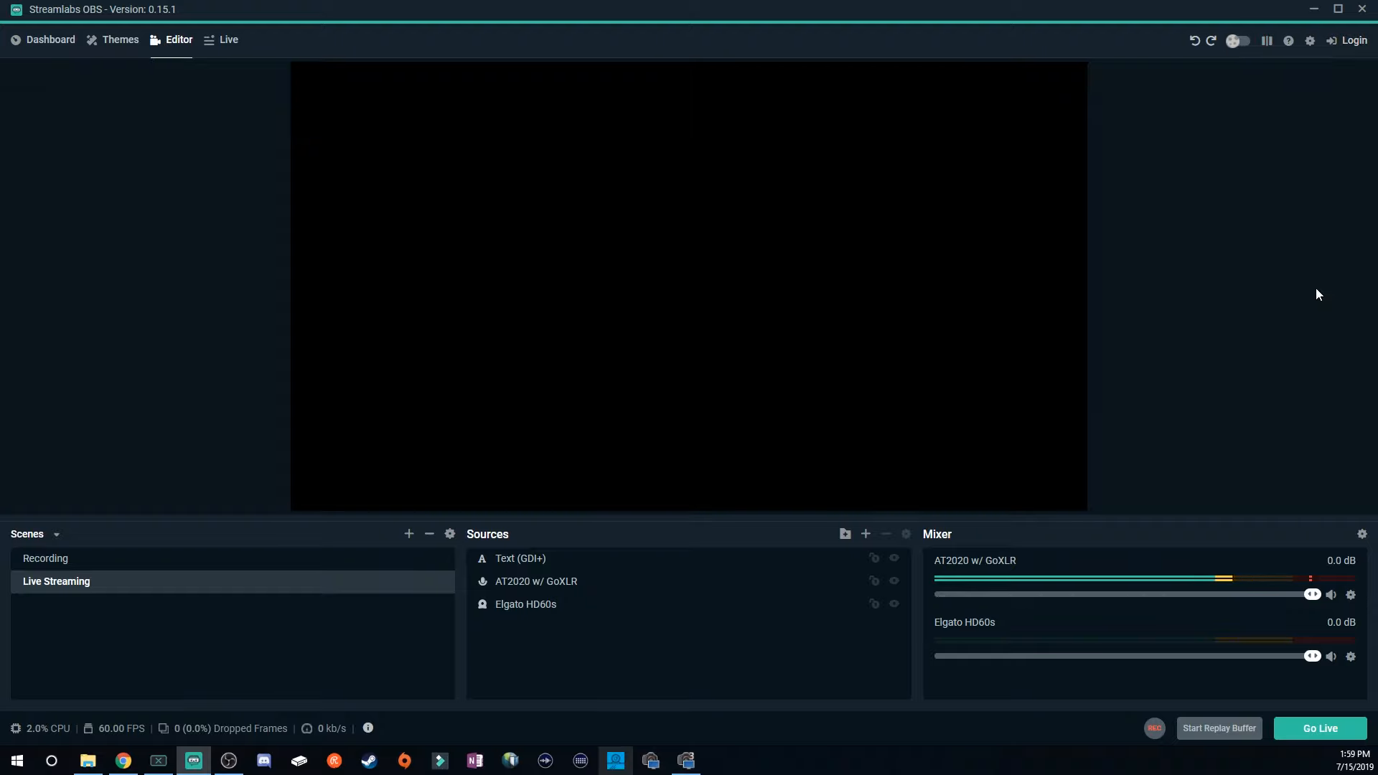